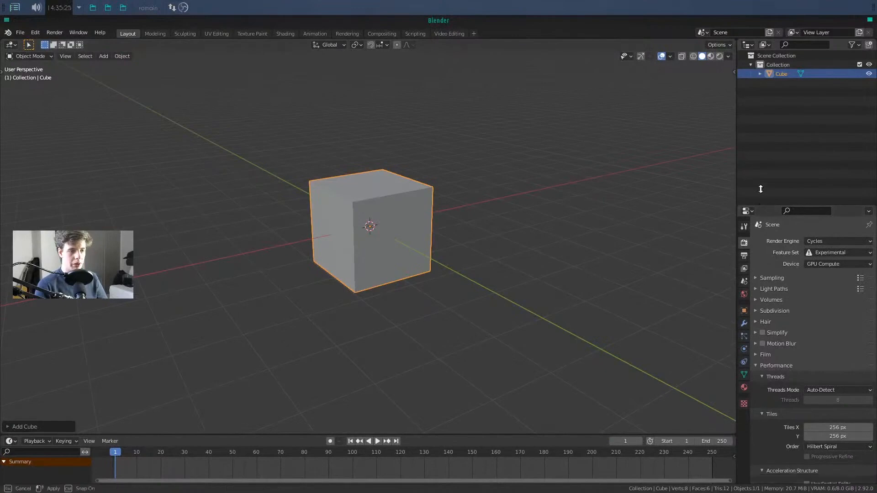
- Add a Geometry Nodes modifier to the cube and widen the properties area
left_click(747, 250)
left_click(779, 169)
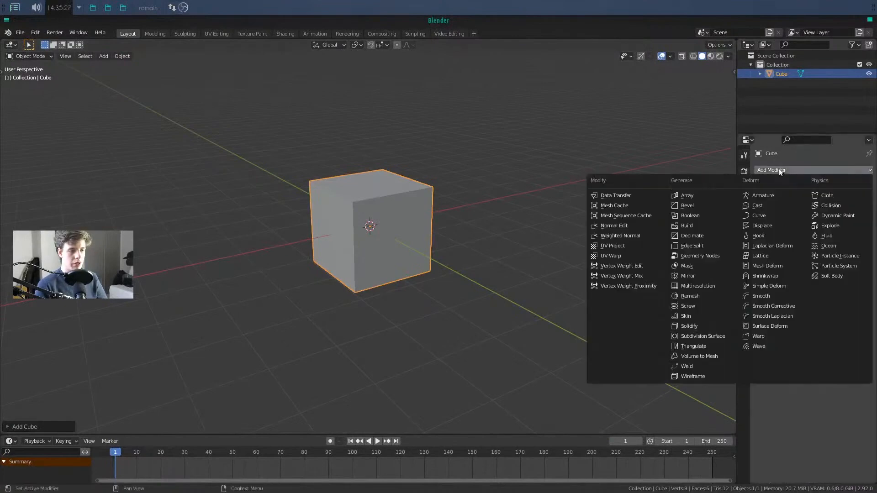
left_click(691, 255)
left_click_drag(736, 190, 706, 190)
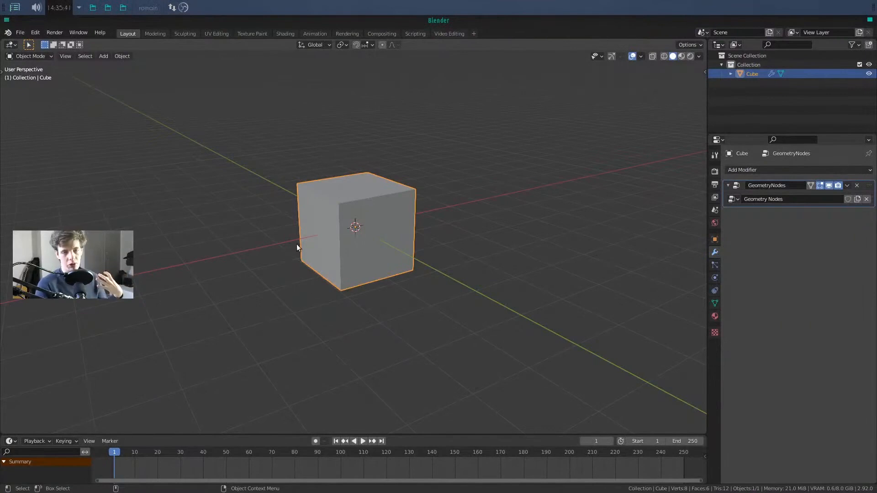
- Enlarge the timeline area and turn it into a Geometry Node Editor
left_click_drag(78, 434, 77, 218)
left_click(10, 223)
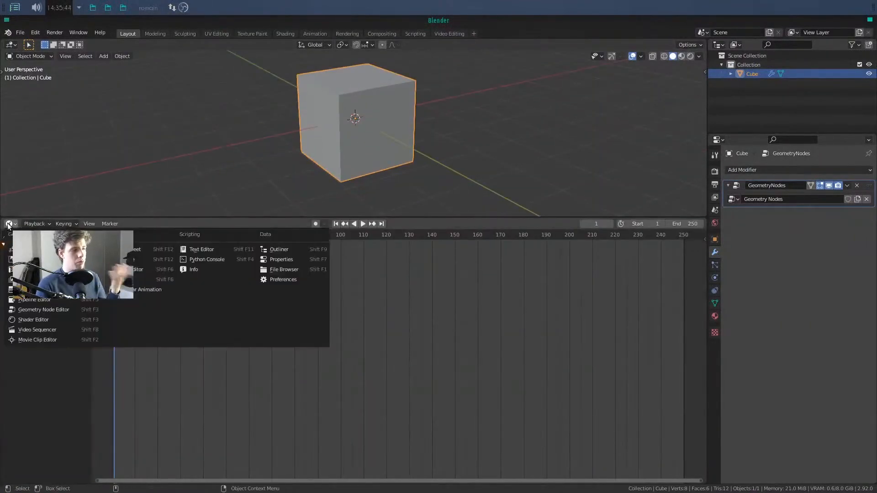
left_click(31, 314)
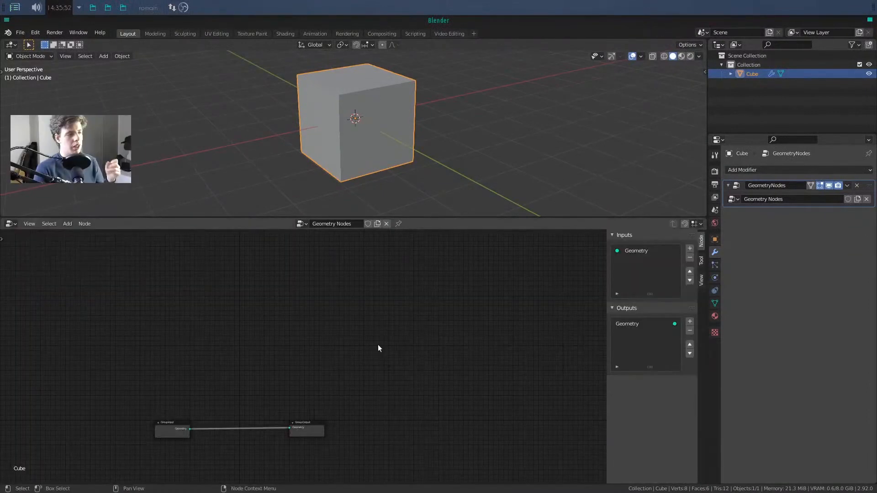
- Reposition the Group Input and Group Output nodes so they sit farther apart
scroll(351, 308, "up", 4)
scroll(299, 307, "up", 2)
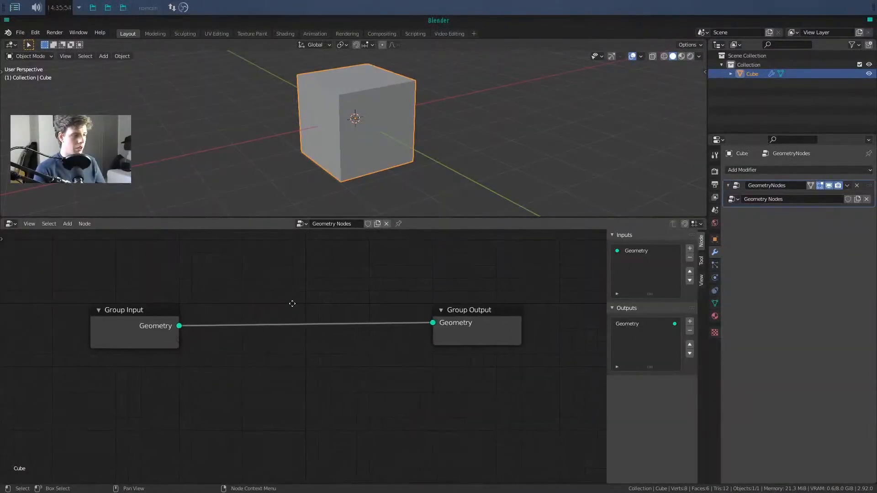
left_click_drag(153, 320, 135, 311)
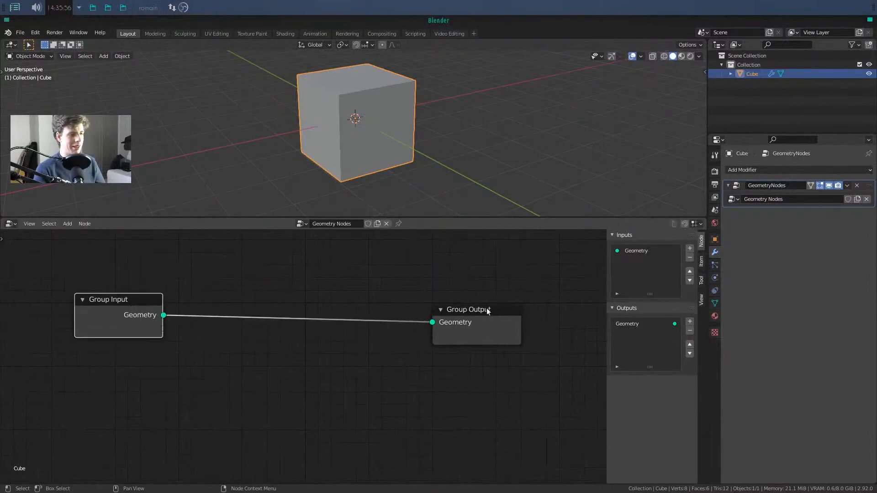
left_click_drag(486, 310, 459, 280)
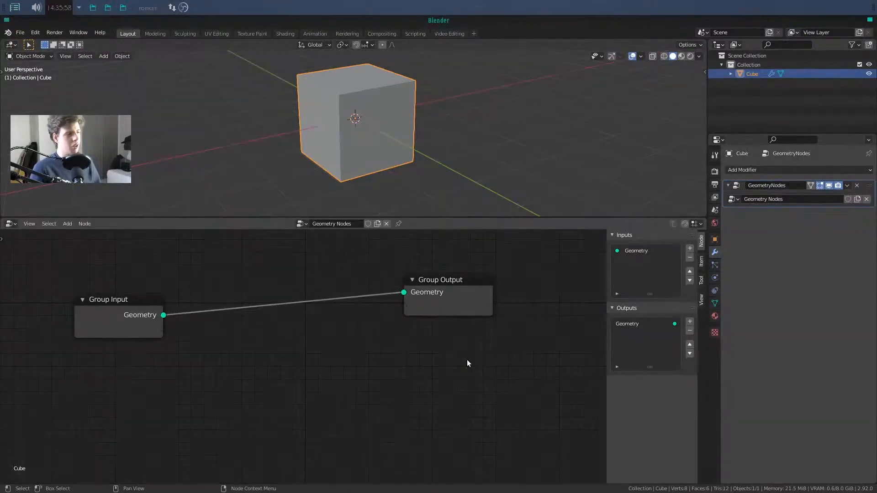
left_click_drag(130, 309, 96, 299)
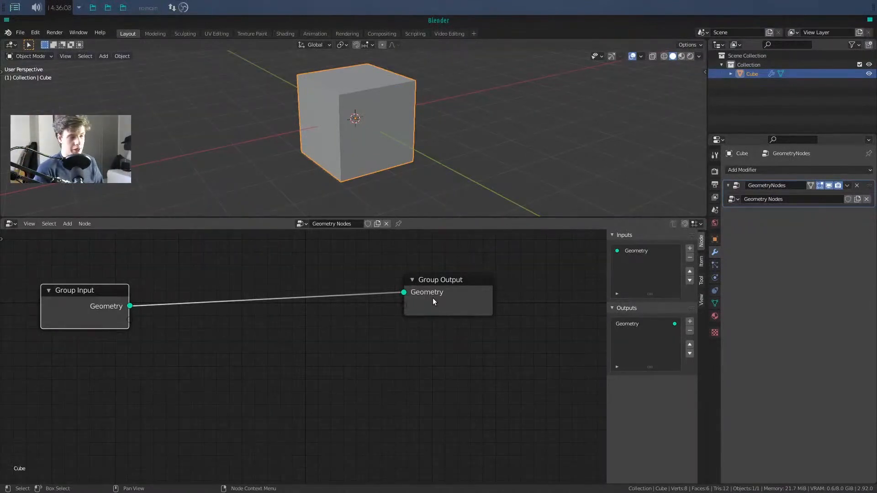
left_click_drag(433, 300, 489, 299)
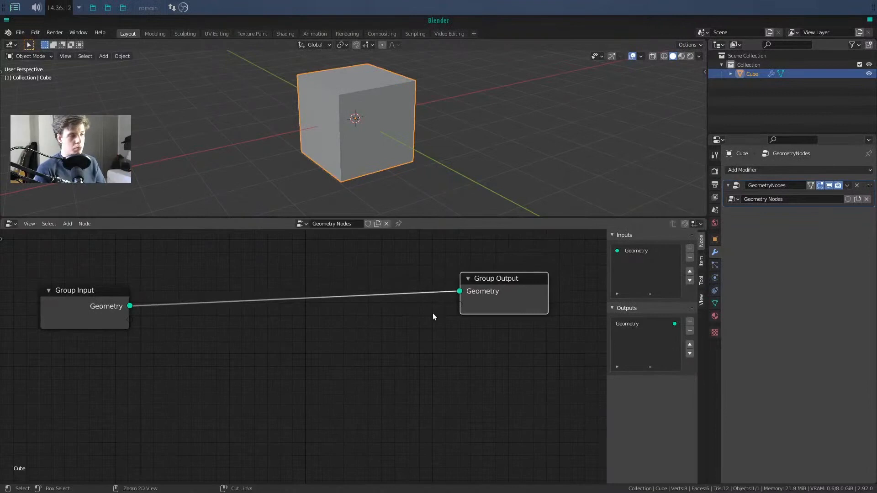
- Cut the link between Group Input and Group Output, and reconnect their Geometry sockets
right_click_drag(432, 313, 427, 277, "ctrl")
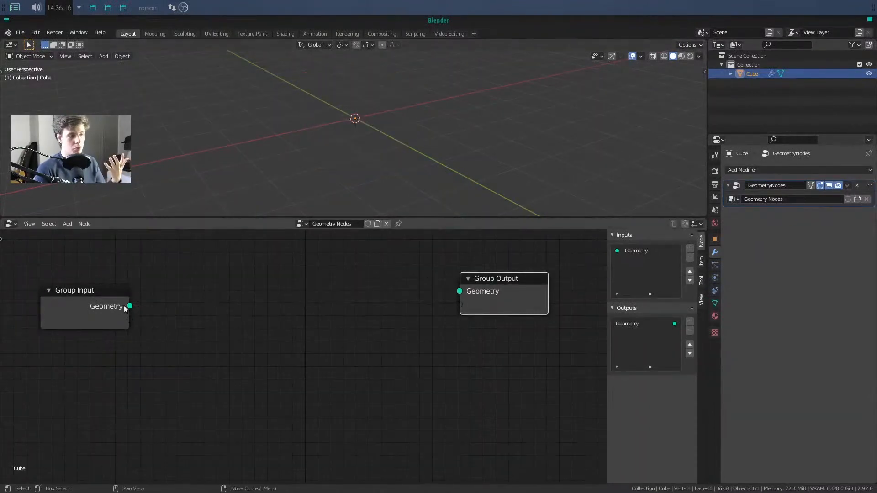
left_click_drag(130, 306, 458, 291)
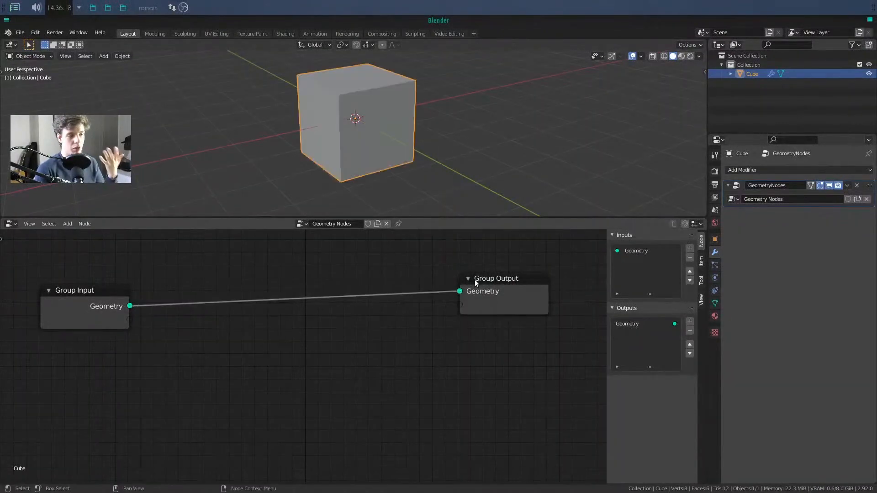
- Move the Group Output node slightly, hide the node editor's sidebar and give the 3D viewport more height
key("g")
left_click(434, 301)
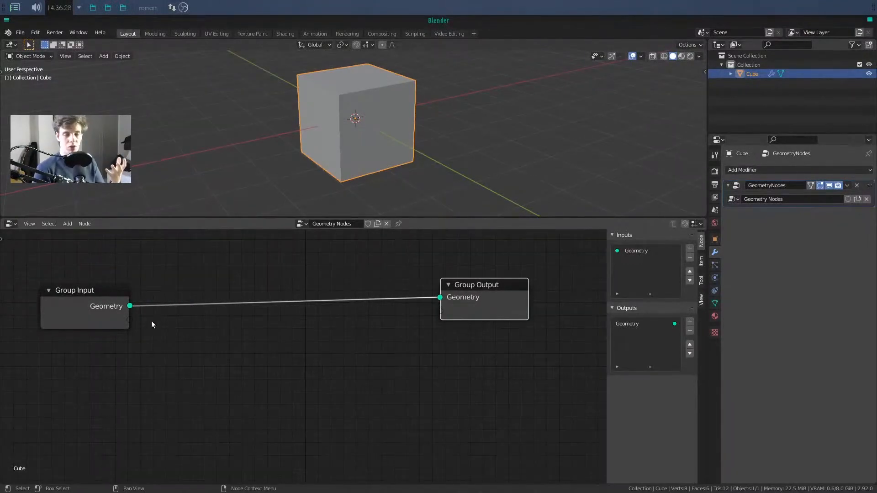
key("n")
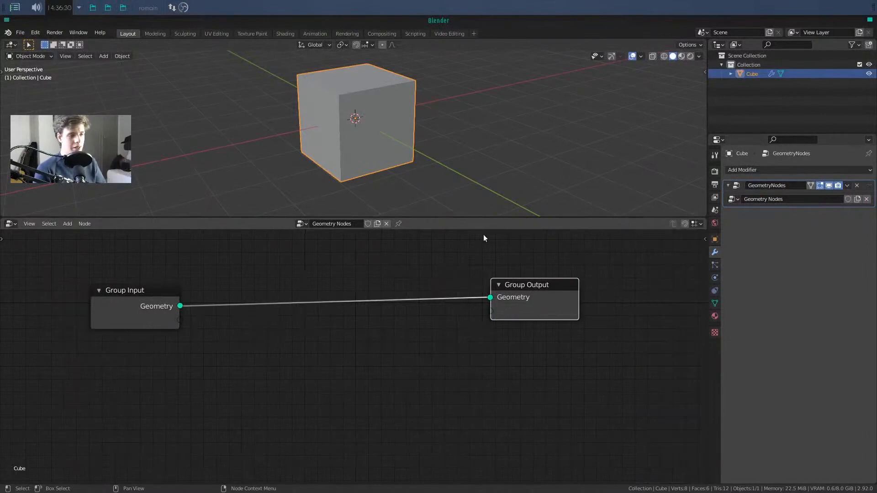
left_click_drag(486, 223, 489, 200)
key("shift+a")
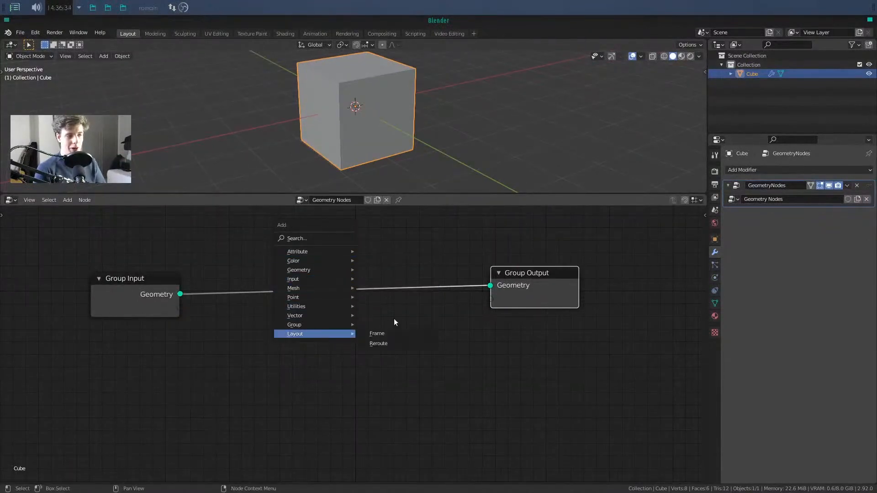
middle_click_drag(414, 380, 424, 398)
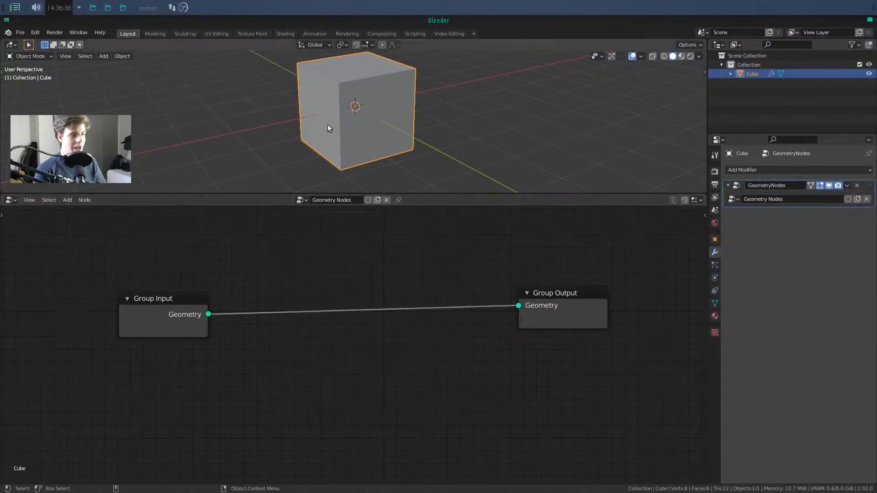
left_click_drag(423, 193, 421, 269)
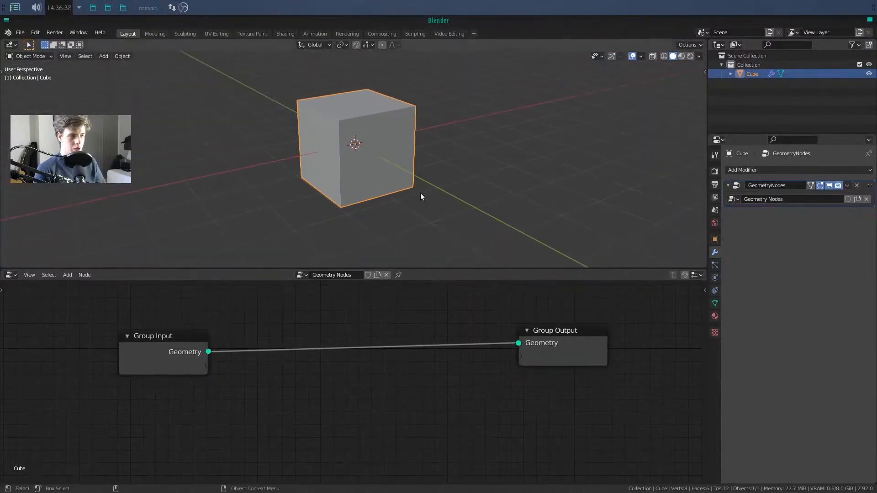
- Move the Group Input node farther away from Group Output
scroll(420, 193, "down", 4)
scroll(406, 218, "up", 2)
left_click_drag(183, 341, 151, 338)
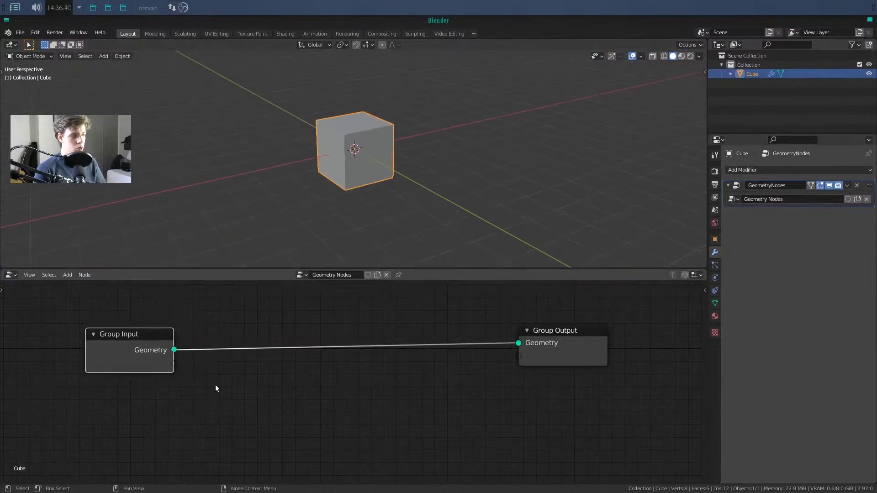
middle_click_drag(215, 388, 165, 381)
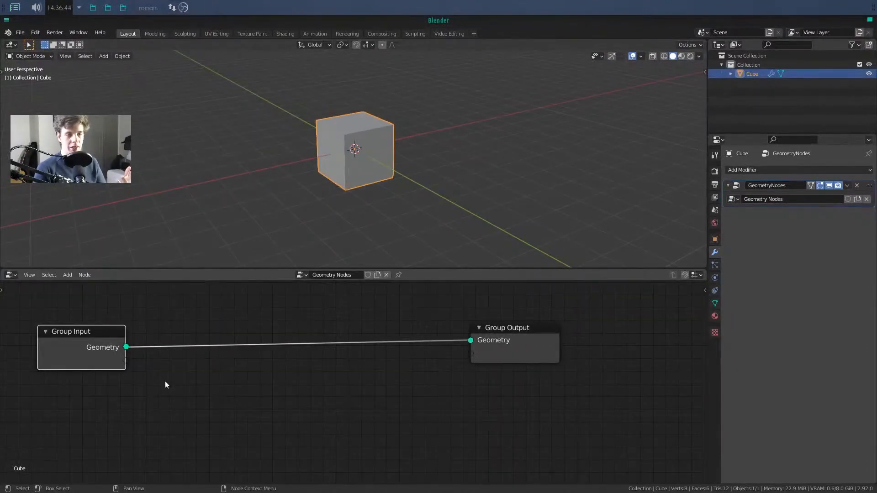
- Check the cube's object transform properties and return to its modifiers
left_click(714, 239)
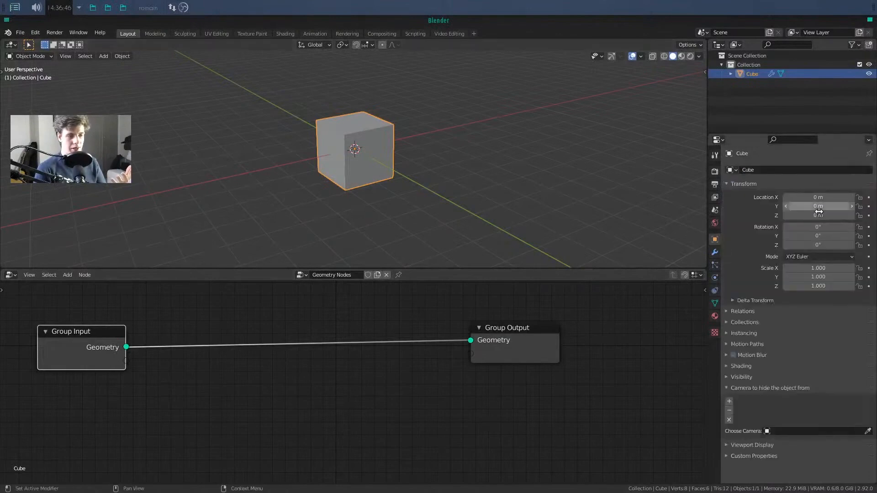
left_click(713, 253)
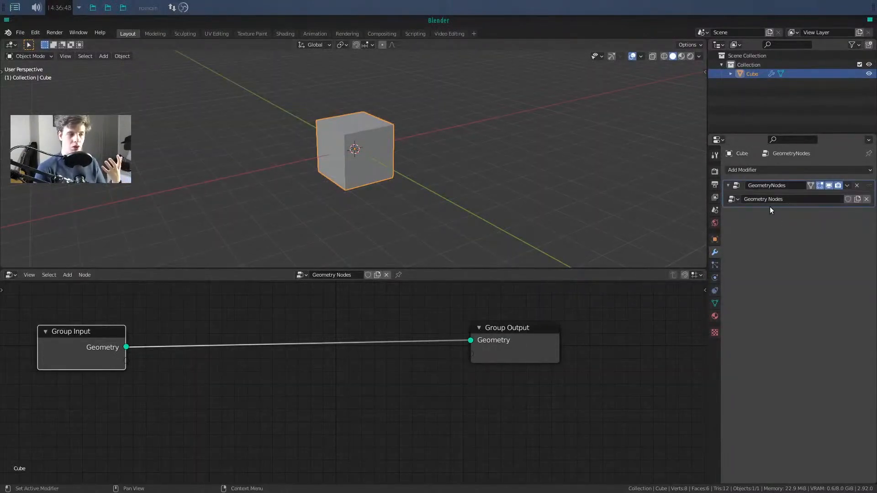
- Insert a Transform node on the link between Group Input and Group Output, and pin the node tree
middle_click_drag(188, 389, 320, 372)
key("shift+a")
mouse_move(318, 373)
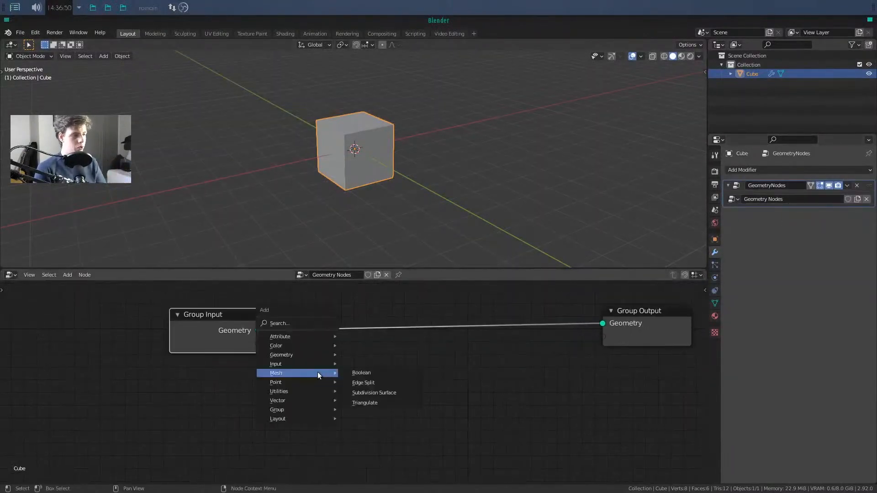
left_click(298, 322)
type("trans")
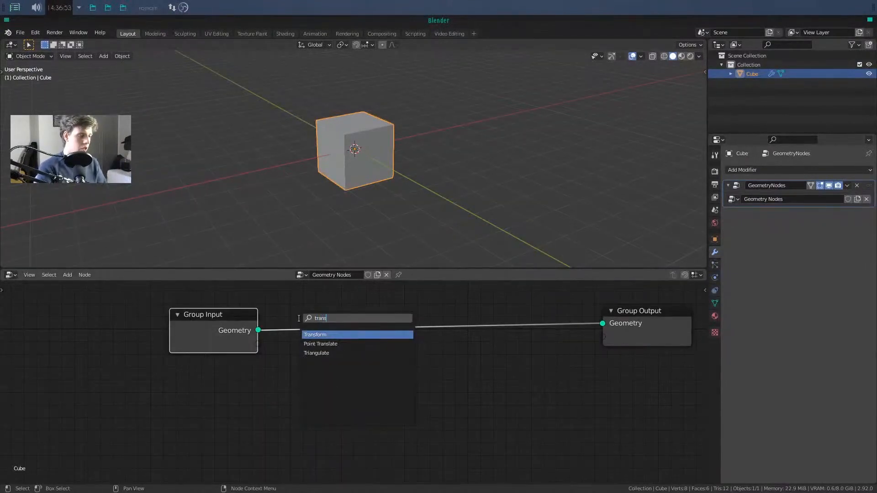
key("Return")
left_click(312, 305)
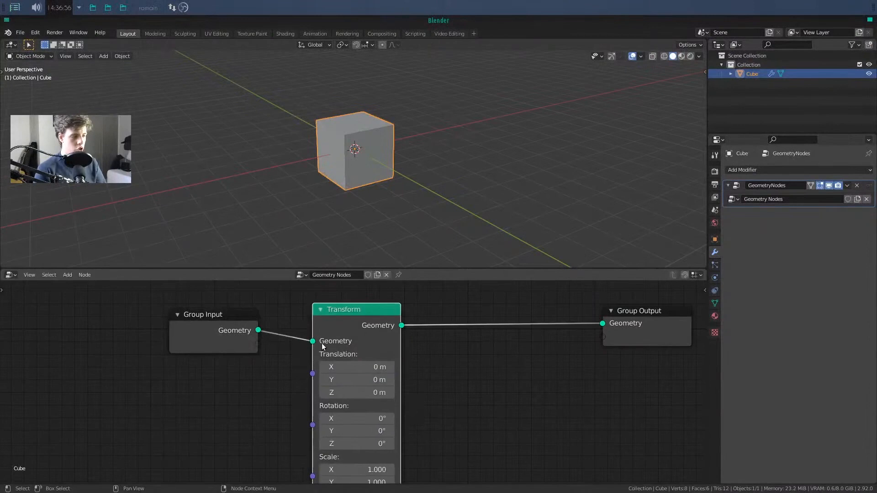
middle_click_drag(467, 382, 470, 358)
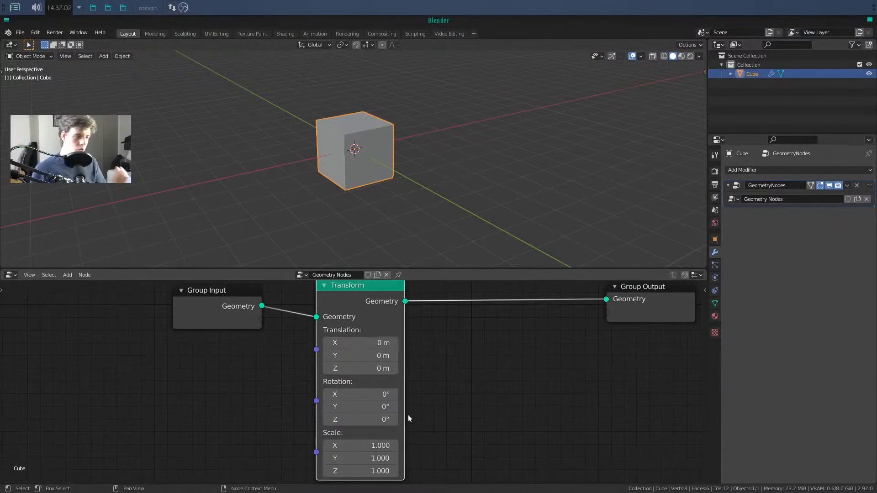
left_click(398, 275)
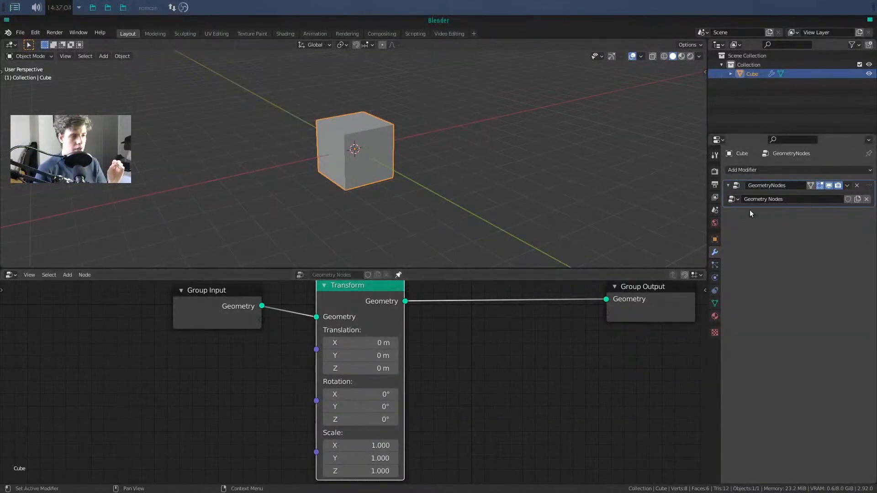
- Move the cube to 2.33 m in its object Y location, and reset that location to 0
left_click(715, 239)
left_click_drag(819, 206, 863, 206)
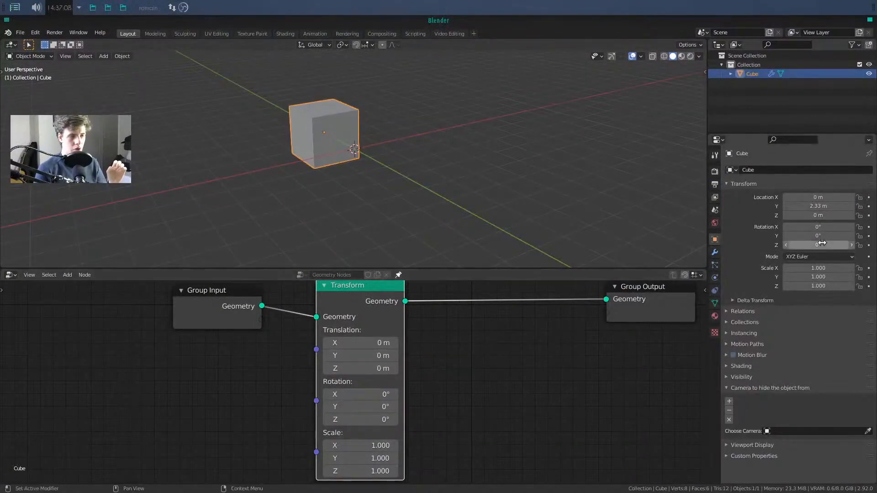
left_click(818, 206)
type("0")
key("Return")
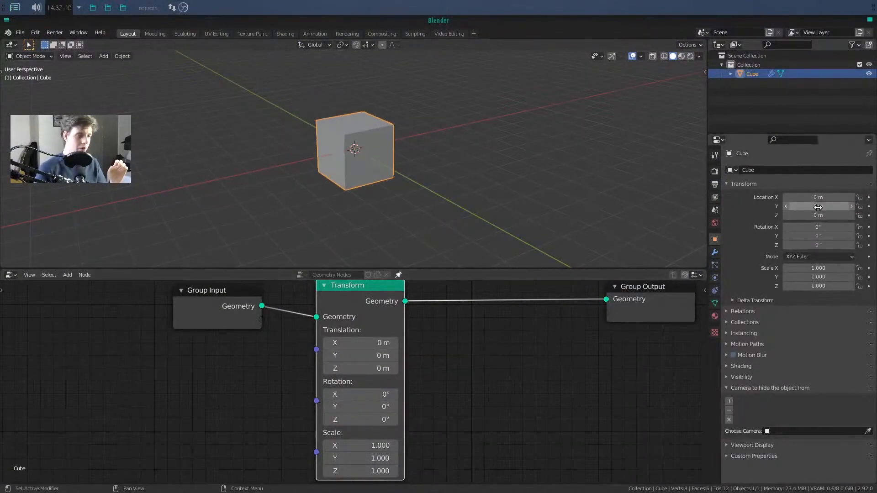
- Offset the cube by 7.2 m in the Transform node's Y translation, shift its object Y location to -4.86 m, and adjust the translation to 6.4 m
mouse_move(359, 356)
left_mouse_down()
mouse_move(411, 356)
mouse_move(361, 356)
left_mouse_up()
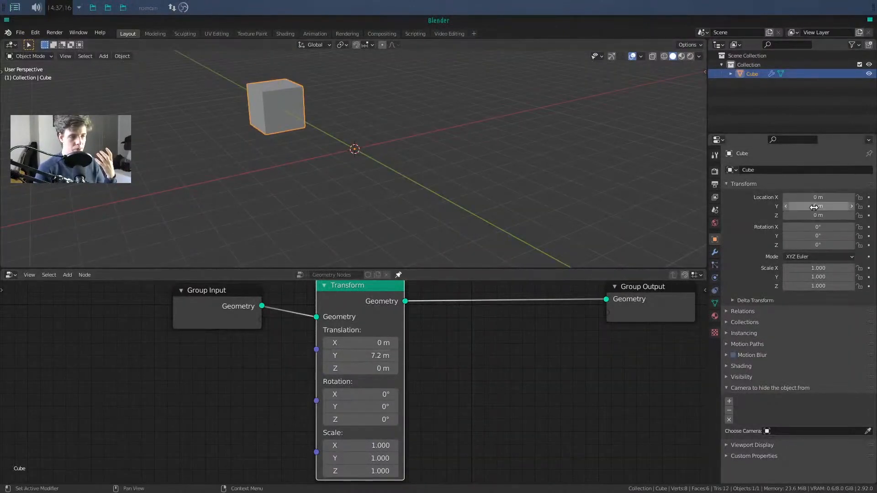
mouse_move(817, 206)
left_mouse_down()
mouse_move(776, 206)
mouse_move(803, 206)
left_mouse_up()
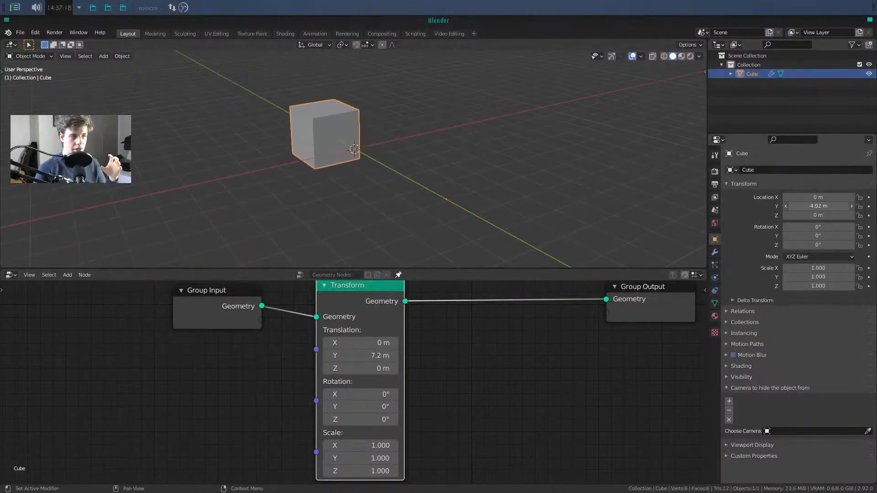
left_click_drag(361, 356, 381, 356)
- Reset both the Transform node's Y translation and the cube's object Y location to 0
left_click(343, 356)
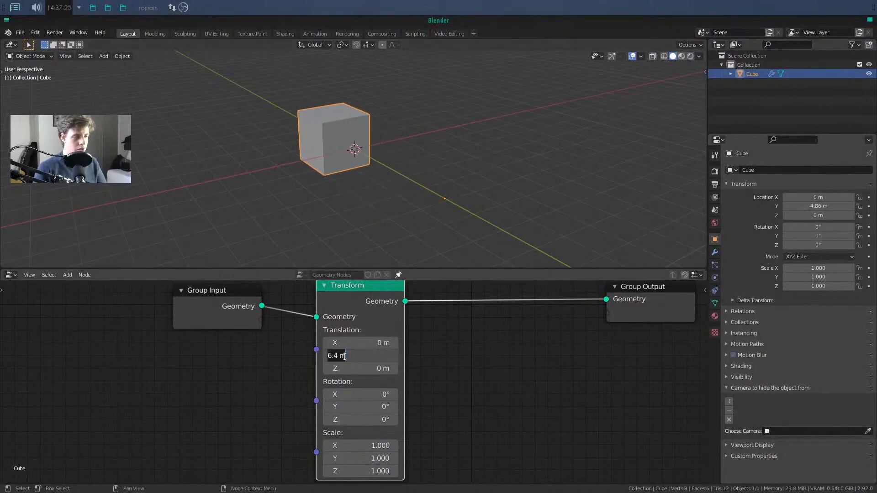
type("0")
key("Return")
left_click(843, 207)
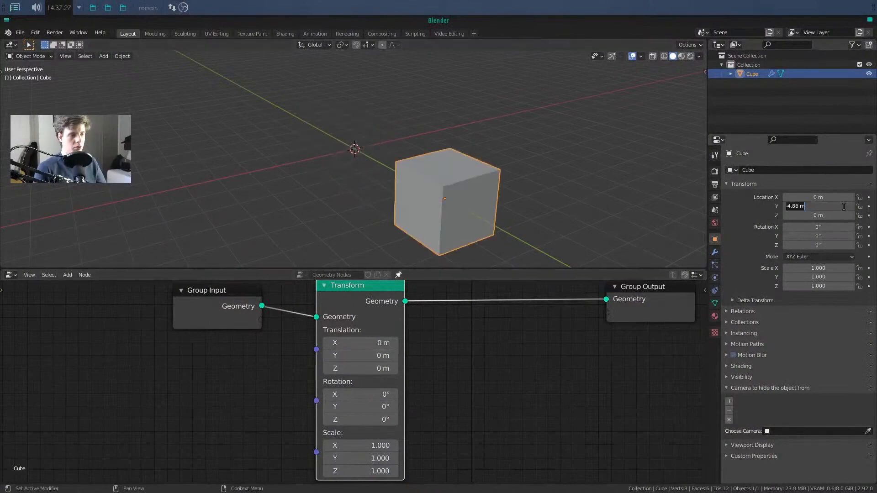
type("0")
key("Return")
- Set the cube's object Y location to about -4.52 m and the Transform node's Y translation to about -3.2 m
left_click_drag(819, 206, 403, 181)
middle_click_drag(403, 182, 531, 172)
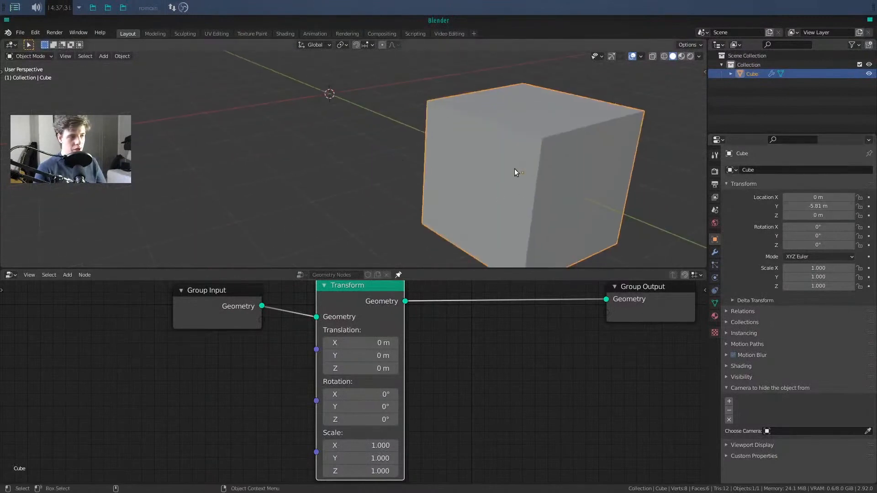
left_click_drag(812, 206, 854, 206)
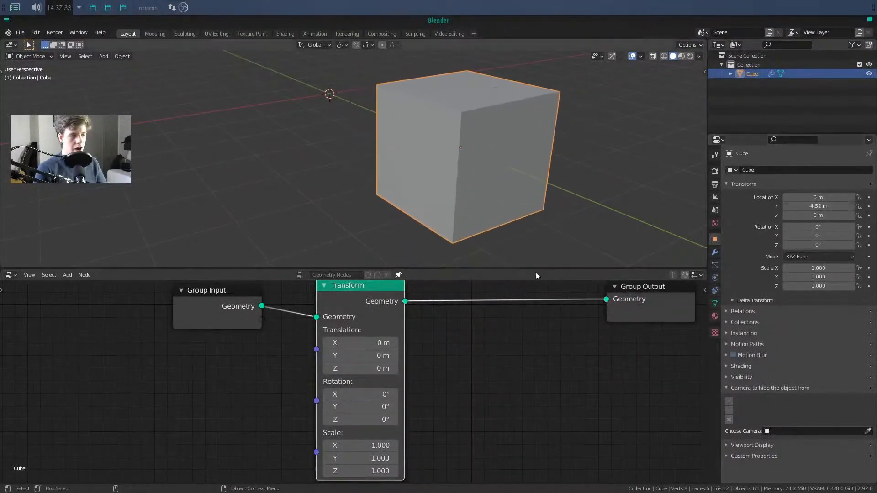
left_click_drag(360, 355, 322, 355)
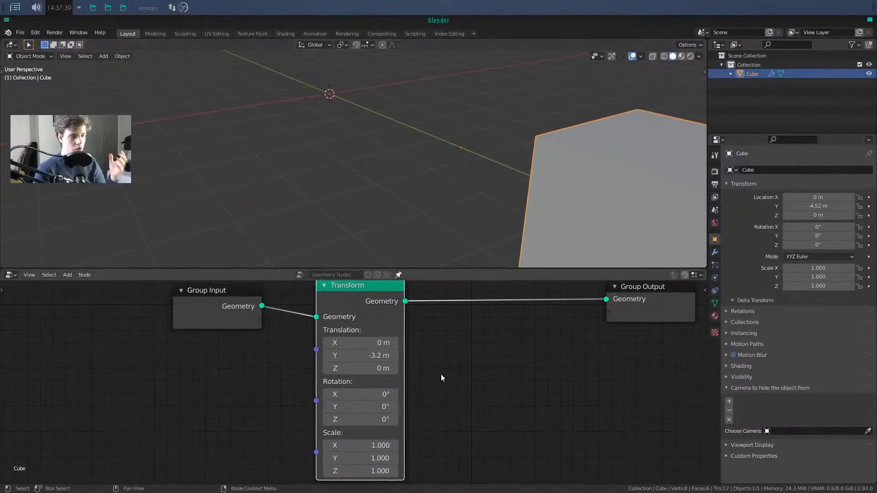
scroll(392, 388, "down", 1)
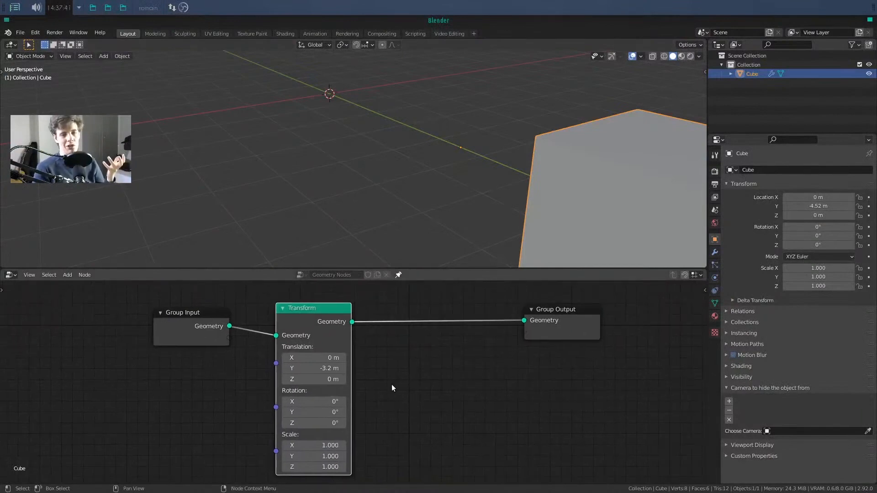
- Duplicate the Transform node, give the copy a Y translation of 7.9 m, and delete the copy
key("shift+d")
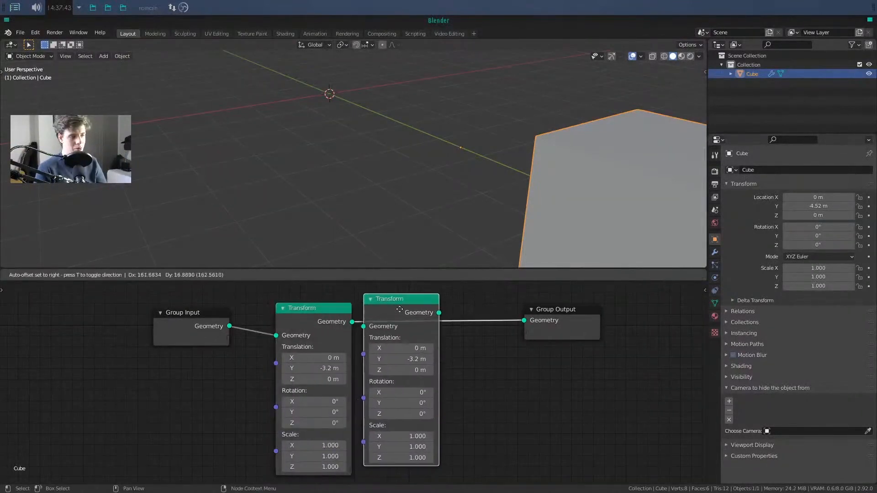
left_click(440, 380)
scroll(419, 224, "down", 4)
left_click_drag(434, 356, 475, 356)
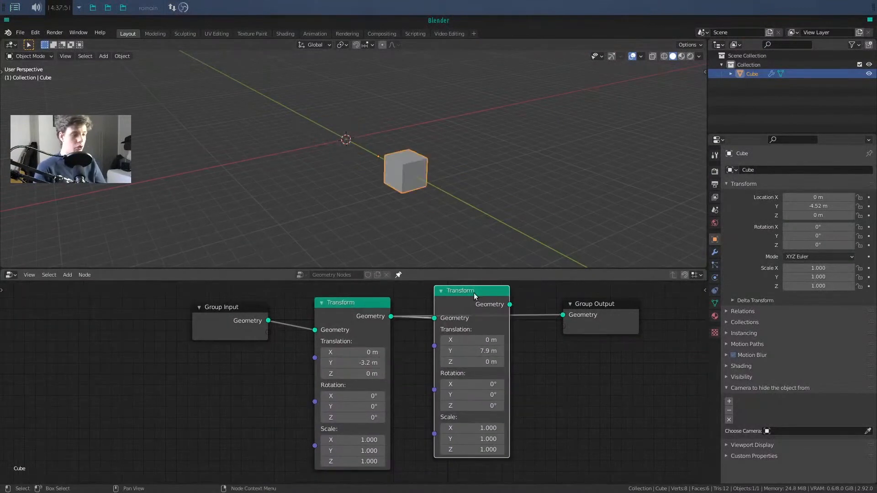
key("ctrl+x")
- Set the Transform node's rotation to about 65.9°, 39.9° and 38°, and its Y scale to 5.2
left_click_drag(344, 405, 372, 396)
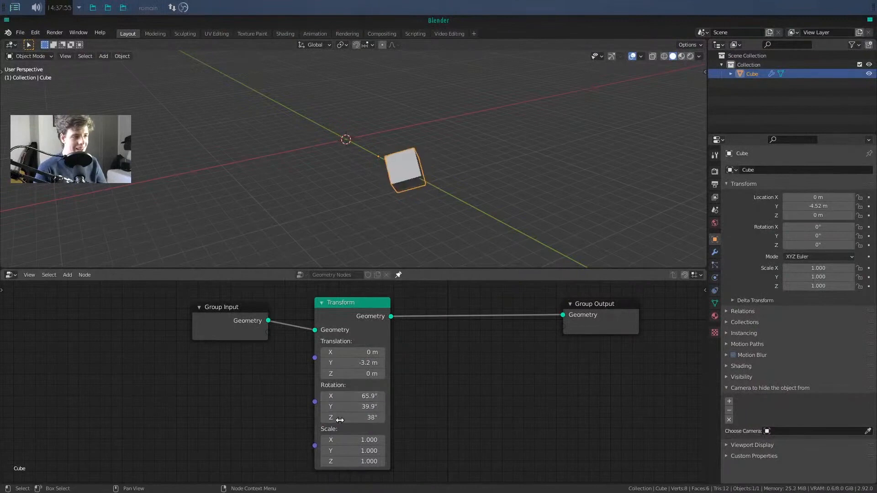
left_click_drag(344, 451, 362, 450)
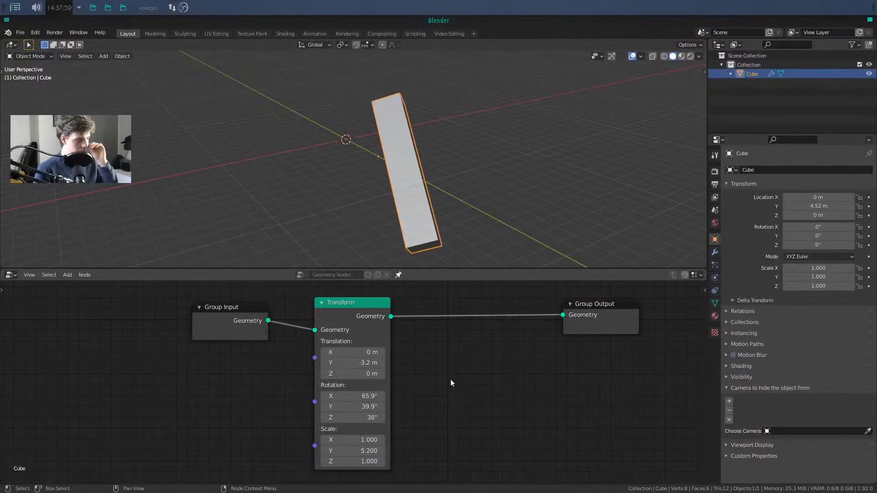
- Connect Group Input directly to Group Output, delete the Transform node, and space the two remaining nodes apart
left_click_drag(275, 321, 562, 314)
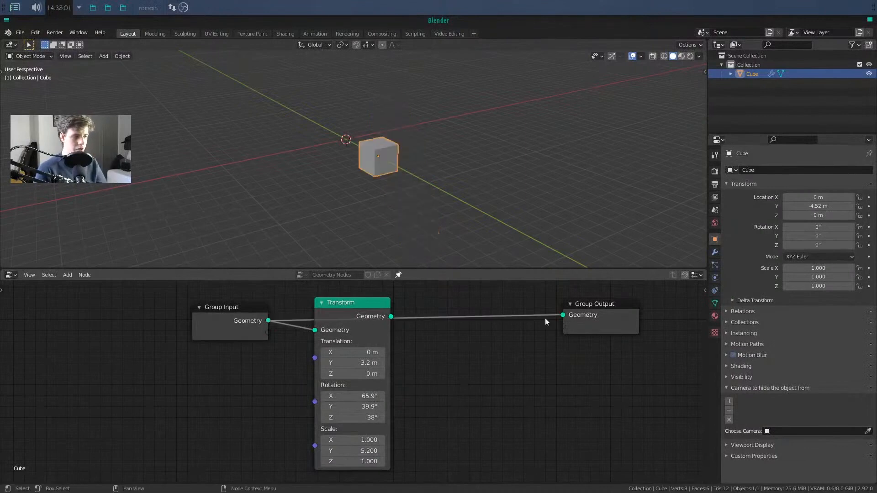
left_click(353, 305)
key("x")
middle_click_drag(371, 348, 390, 350)
left_click_drag(230, 332, 204, 332)
middle_click_drag(519, 332, 431, 345)
left_click_drag(552, 336, 544, 342)
middle_click_drag(499, 368, 512, 351)
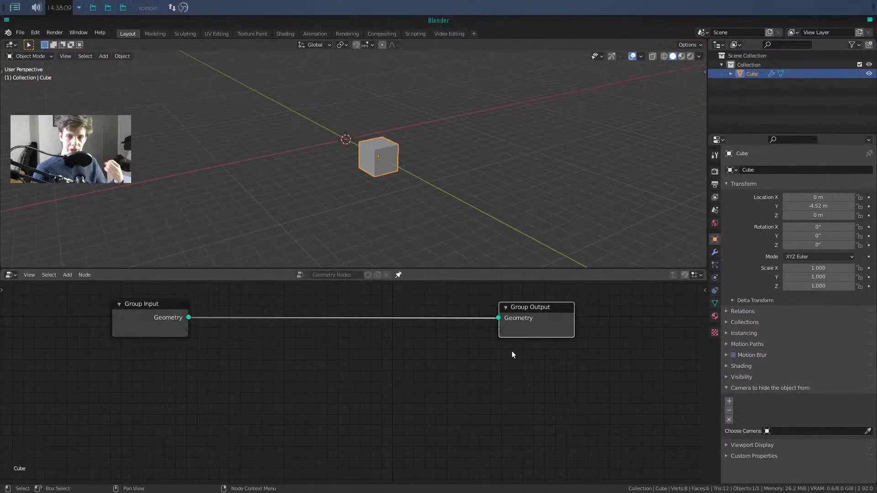
- Add an Object Info node and place it just below the Group Input node
left_click(189, 402)
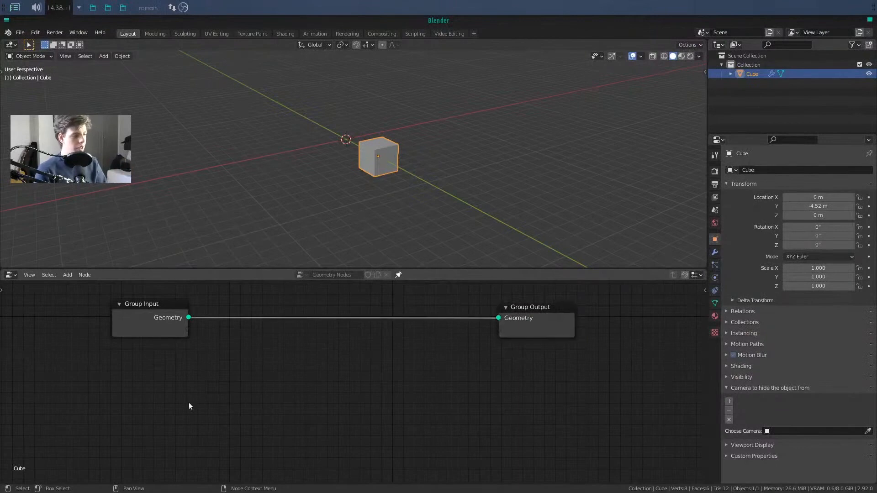
middle_click_drag(188, 402, 258, 363)
key("shift+a")
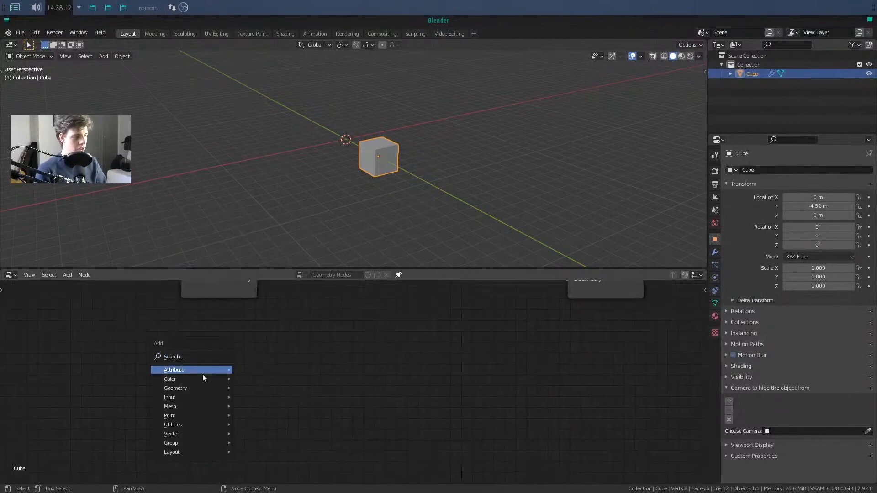
left_click(180, 398)
left_click(268, 400)
left_click(210, 349)
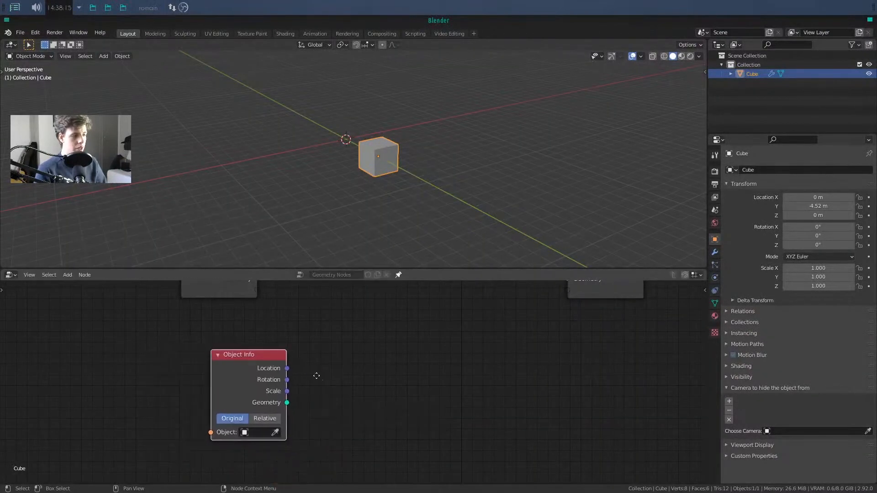
middle_click_drag(315, 375, 263, 390)
scroll(286, 363, "down", 3)
middle_click_drag(287, 362, 273, 379)
left_click_drag(222, 391, 186, 380)
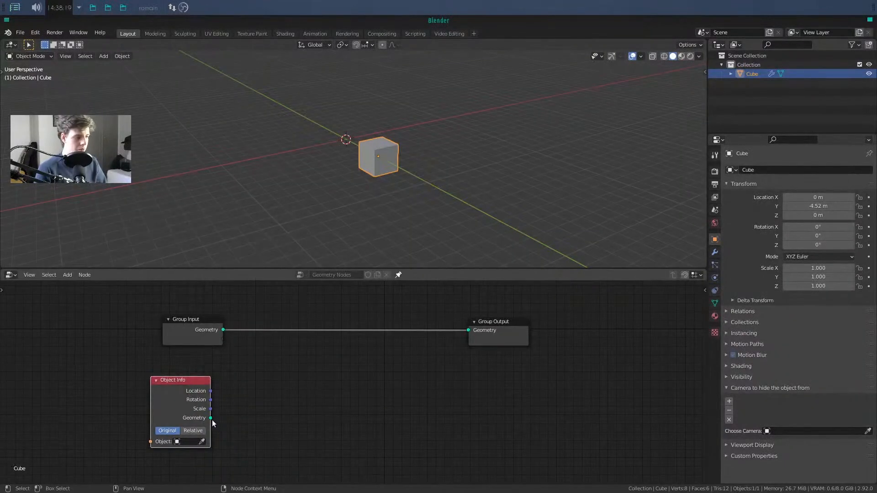
left_click_drag(211, 418, 307, 400)
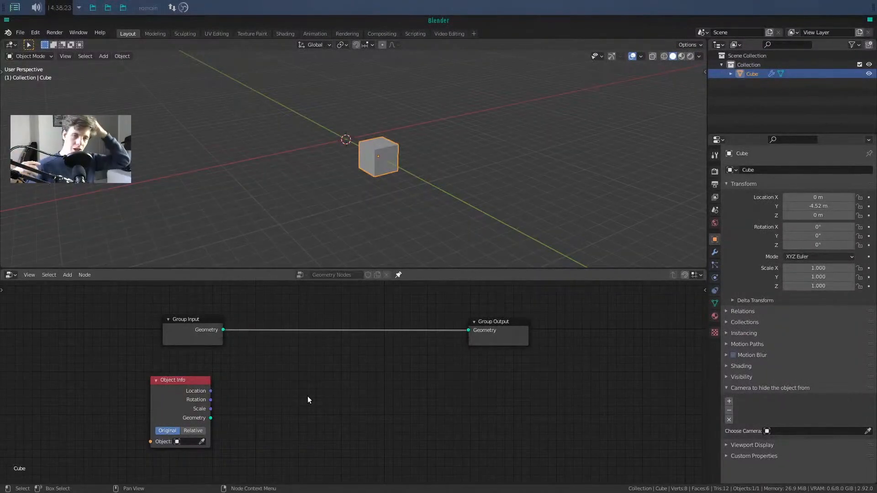
scroll(307, 396, "up", 1)
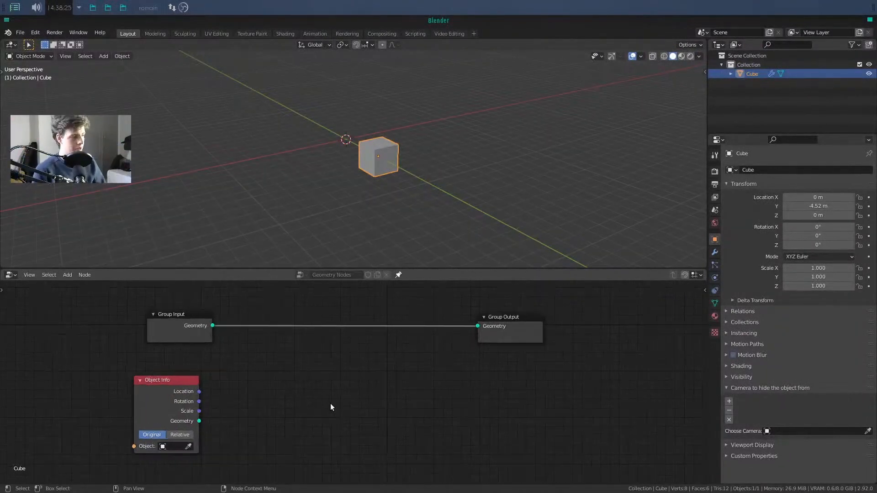
- Add a Gear mesh to the scene and move it away from the cube to about X 13.7 m, Y -8.3 m
left_click(481, 124)
middle_click_drag(499, 117, 321, 122, "shift")
key("shift+a")
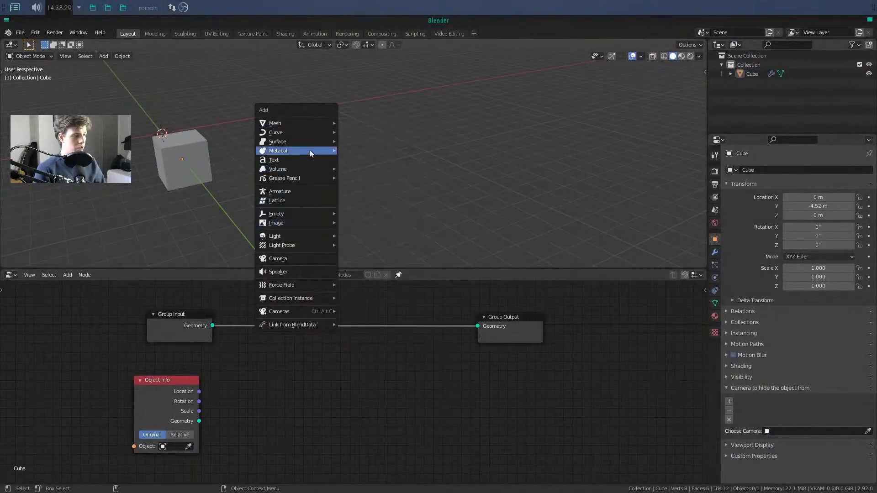
mouse_move(311, 122)
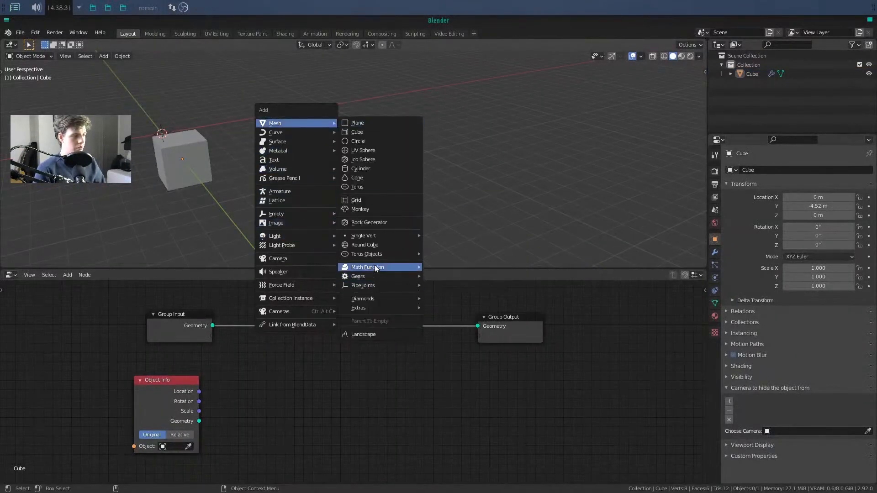
mouse_move(375, 277)
left_click(479, 277)
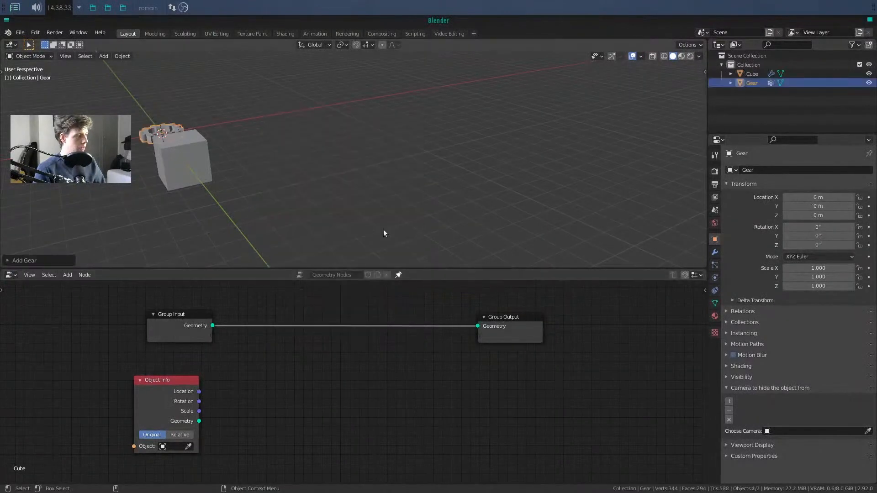
middle_click_drag(382, 230, 417, 244)
left_click_drag(249, 202, 554, 196)
middle_click_drag(554, 196, 412, 303)
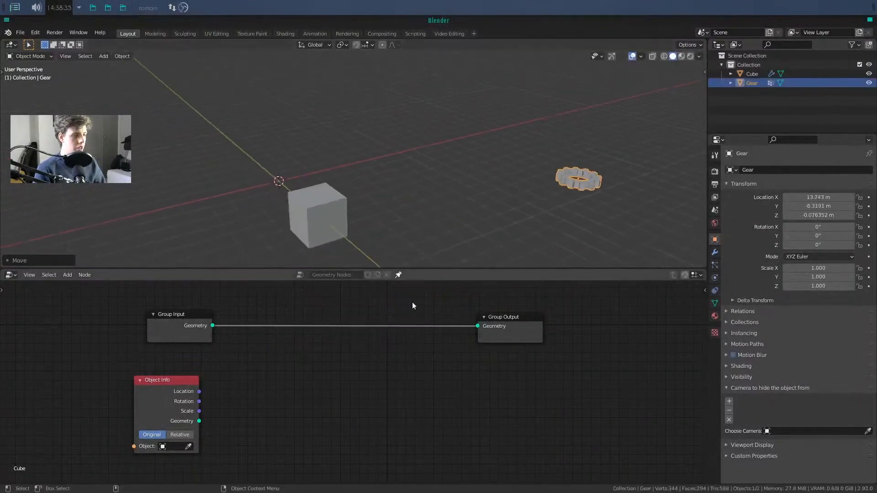
- Set the cube's object Y location to 0
left_click(335, 211)
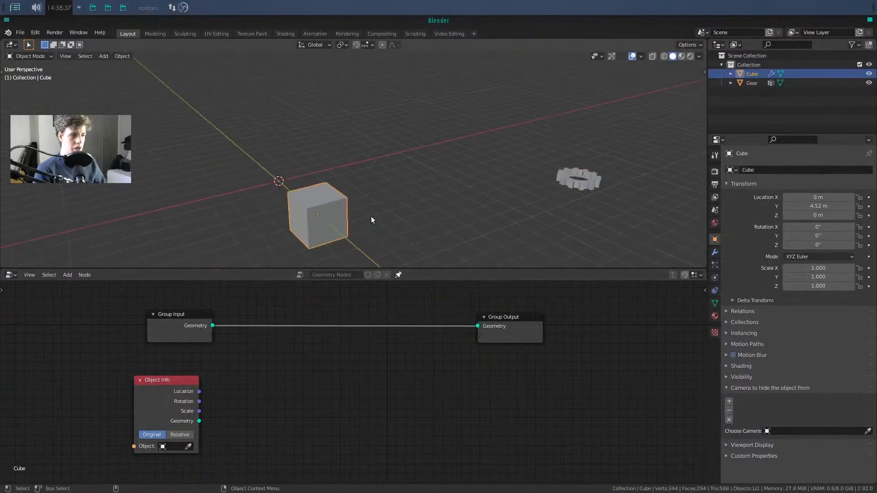
middle_click_drag(371, 220, 399, 198)
left_click(812, 206)
type("0")
key("Return")
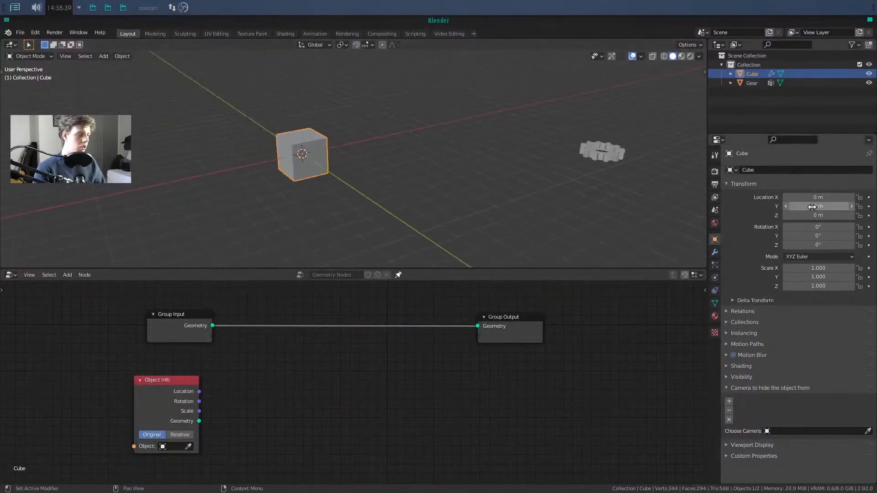
- Set the Object Info node's object to Gear
left_click(174, 447)
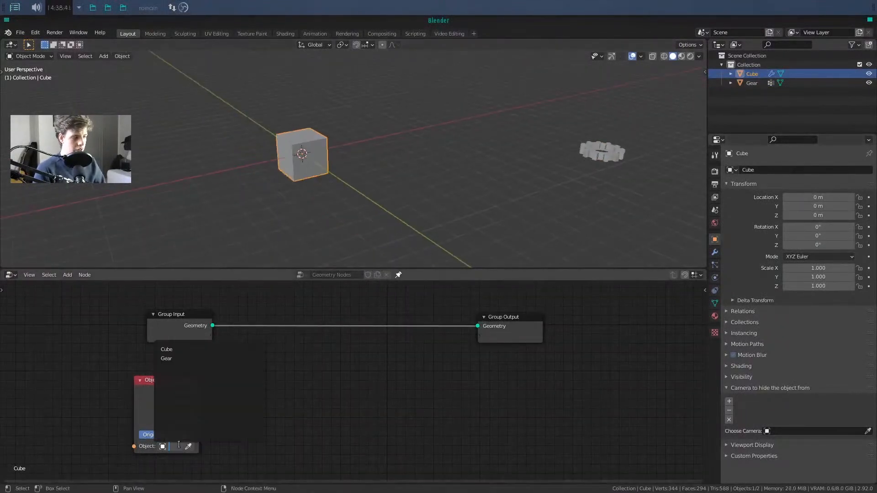
left_click(180, 359)
left_click_drag(199, 421, 327, 386)
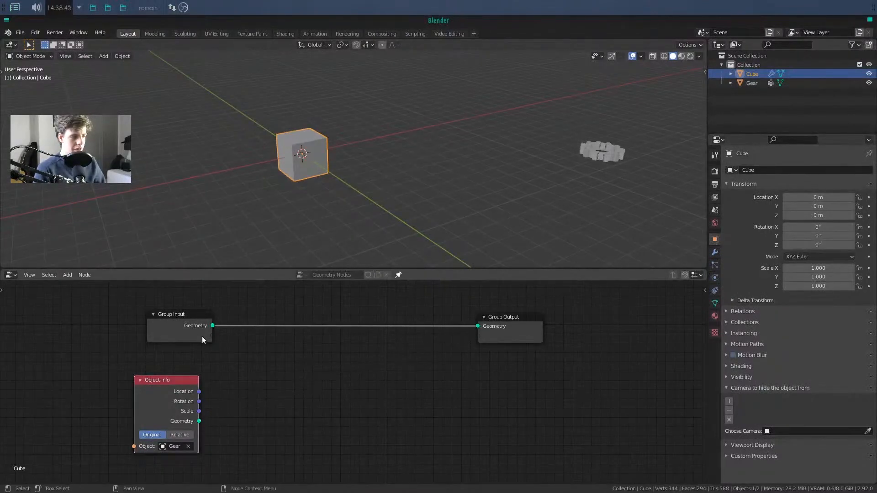
- Route the Object Info node's geometry into Group Output, and reconnect Group Input in its place
left_click(202, 336)
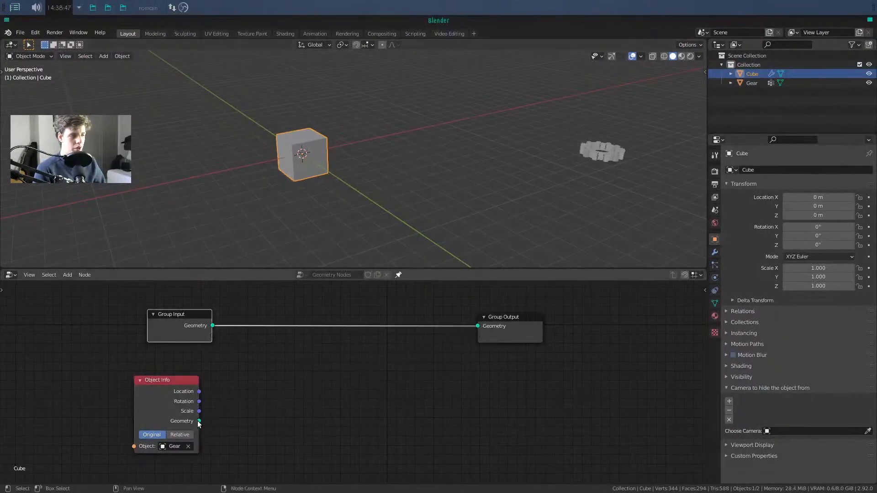
left_click_drag(199, 421, 477, 325)
middle_click_drag(402, 215, 324, 187)
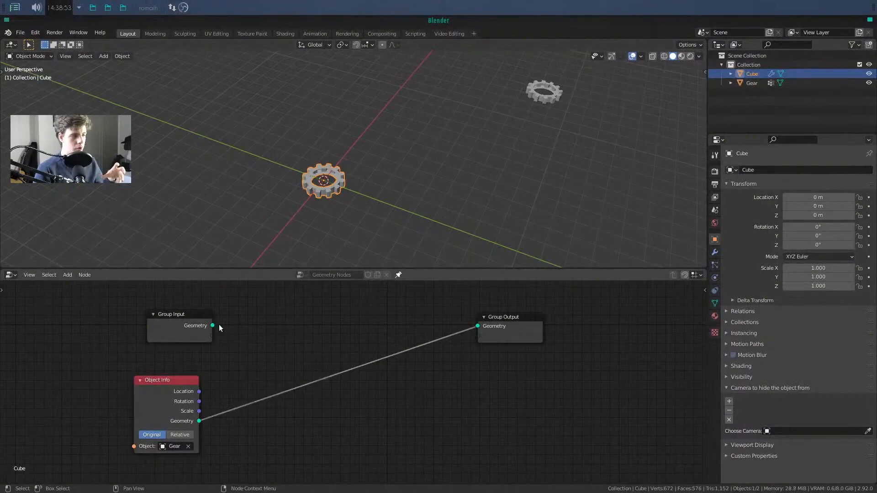
left_click_drag(212, 326, 478, 327)
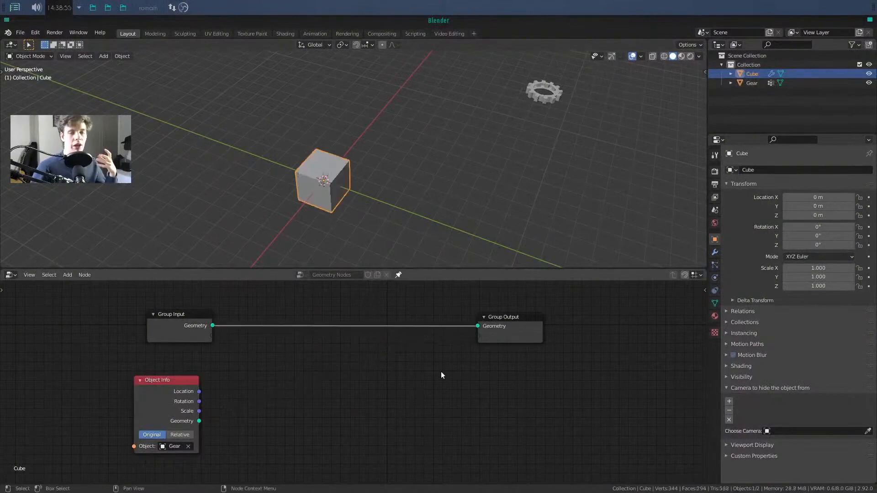
- Add a Join Geometry node and feed it the geometry from both Group Input and Object Info
key("shift+a")
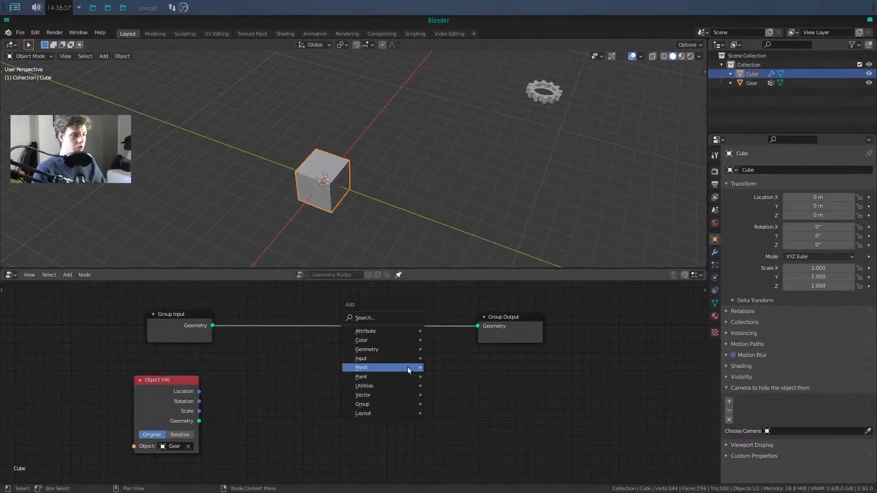
mouse_move(407, 370)
type("join")
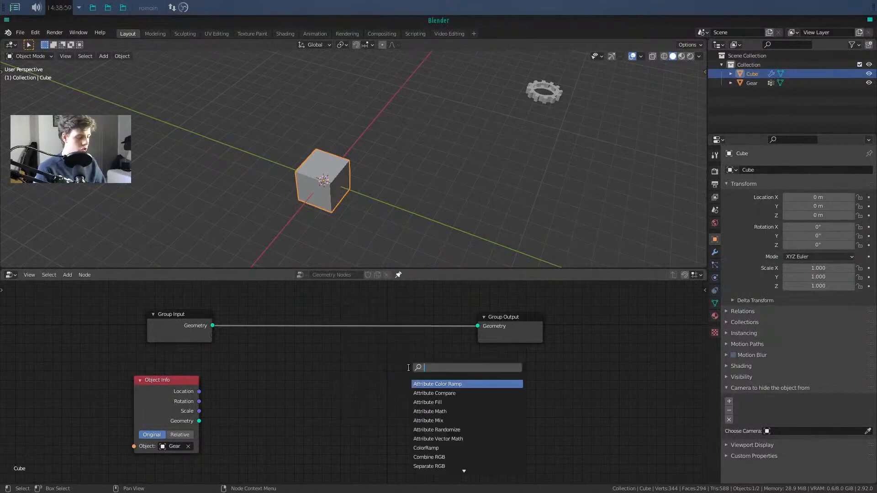
key("Return")
left_click(408, 368)
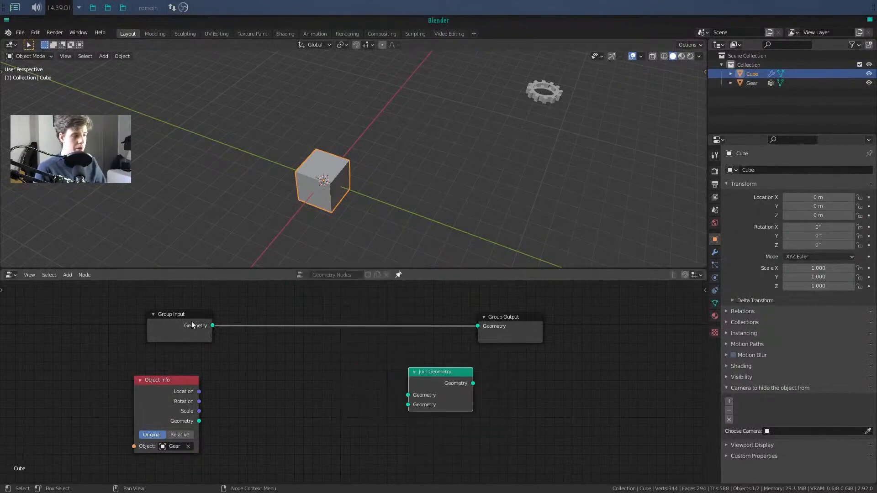
left_click_drag(211, 326, 400, 392)
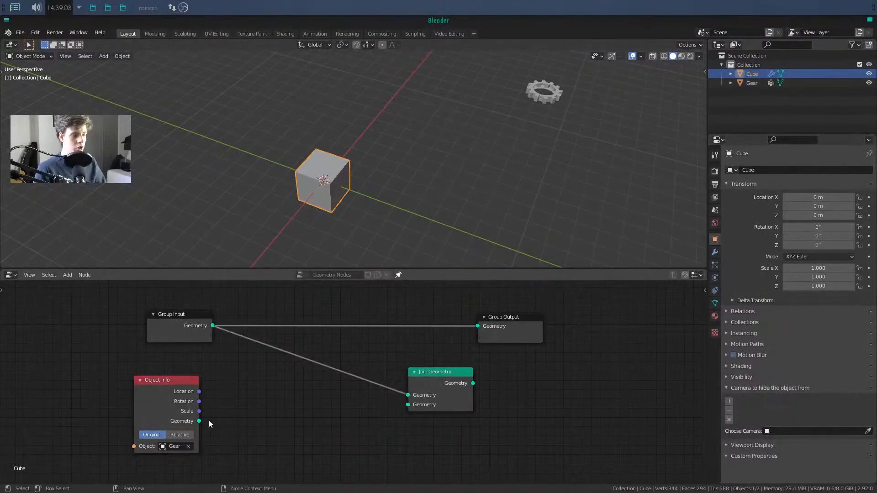
left_click_drag(200, 421, 417, 404)
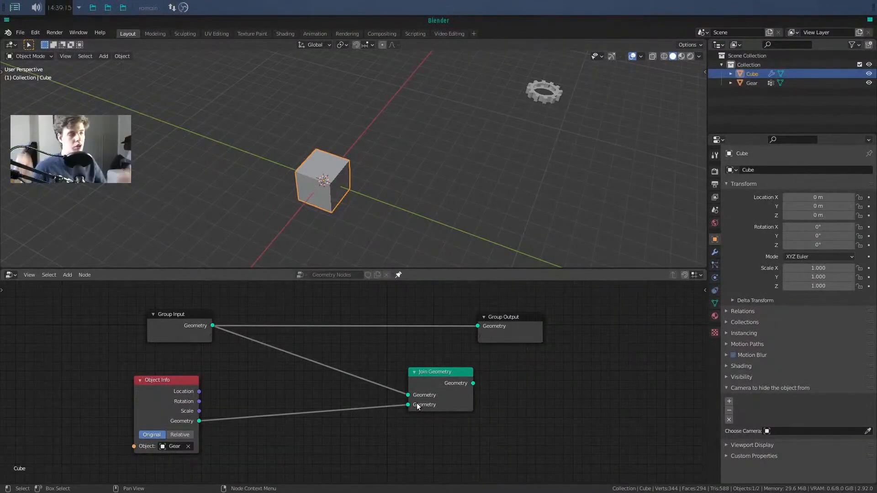
- Arrange the Join Geometry and Object Info nodes more compactly, and connect the joined geometry to Group Output
left_click(122, 55)
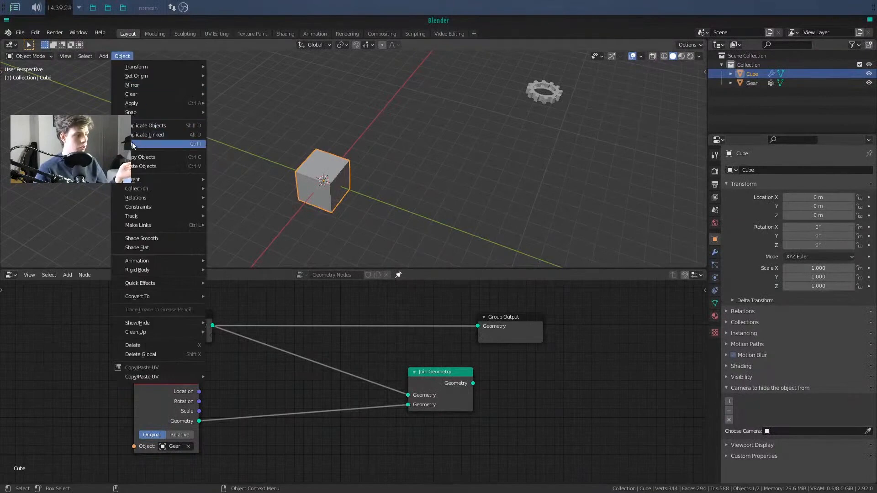
left_click_drag(462, 379, 404, 355)
left_click_drag(487, 321, 487, 321)
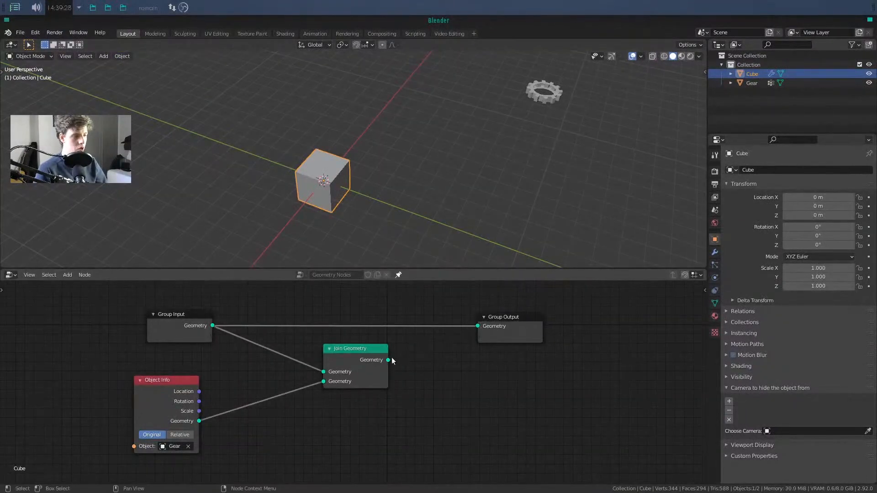
left_click_drag(388, 360, 473, 326)
scroll(364, 176, "up", 4)
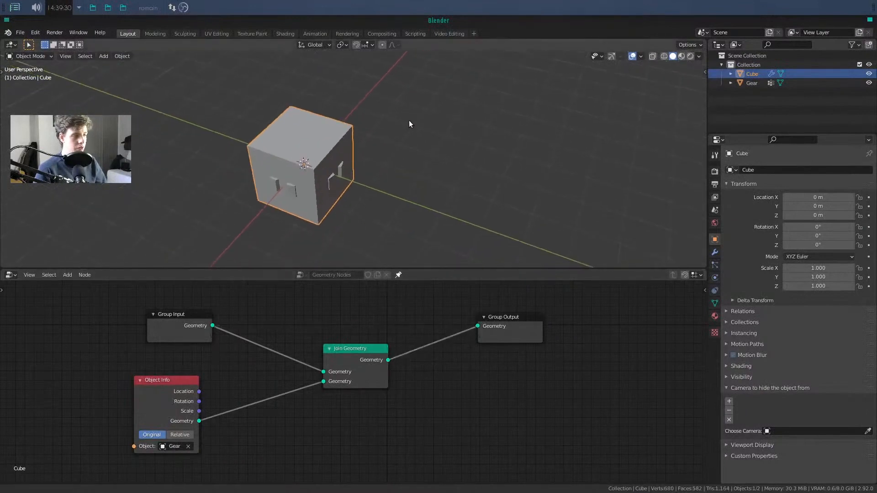
middle_click_drag(409, 124, 408, 166)
left_click_drag(169, 400, 183, 382)
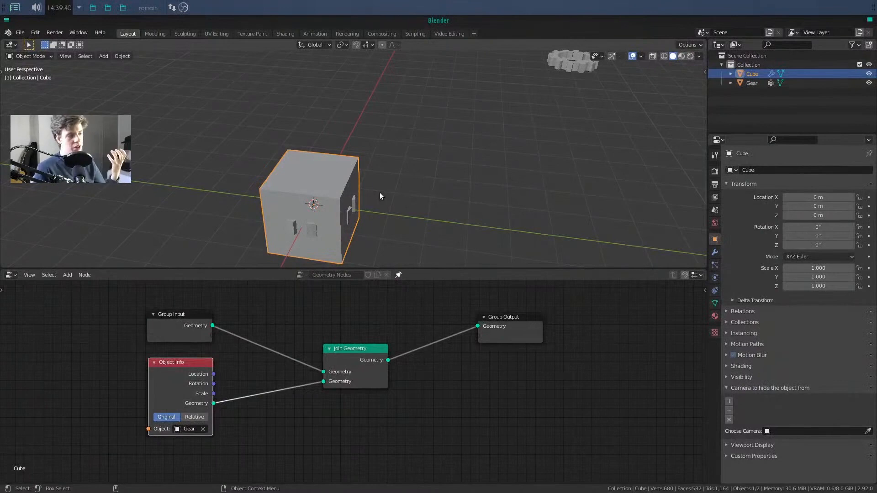
- Hide the Gear object while the Object Info node is set to Relative, and return the node to Original
middle_click_drag(423, 182, 531, 89)
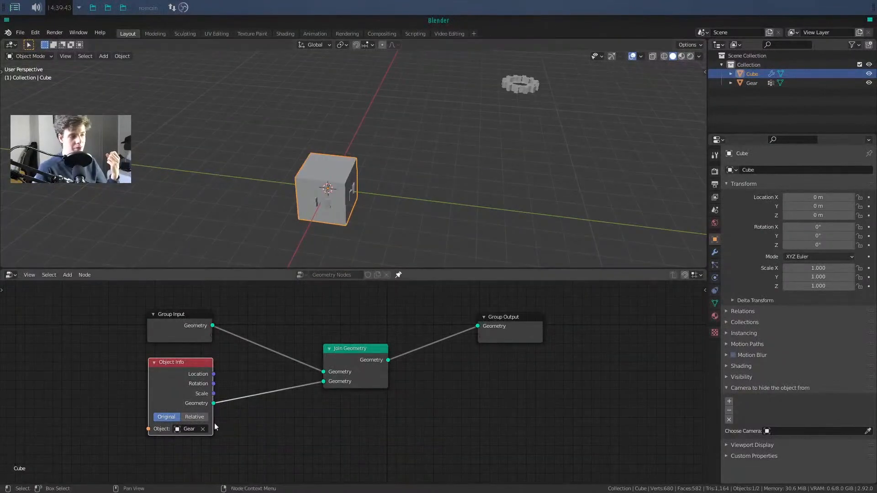
left_click(194, 417)
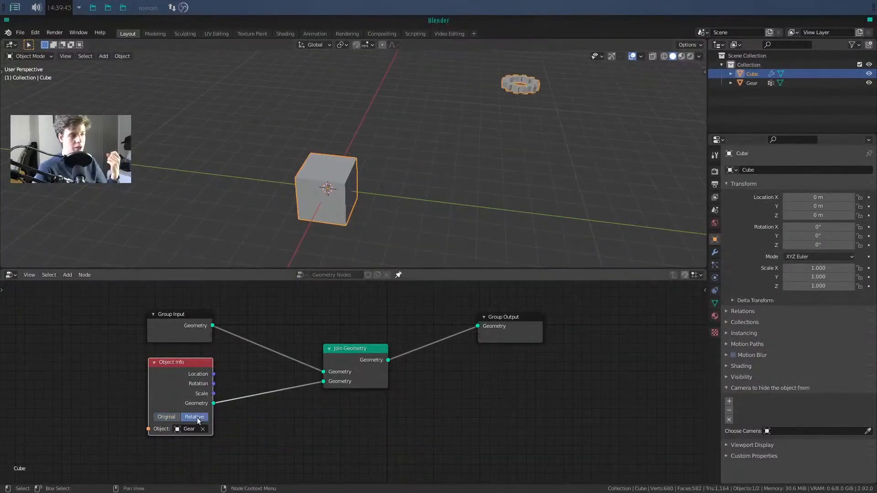
left_click(869, 82)
left_click(167, 417)
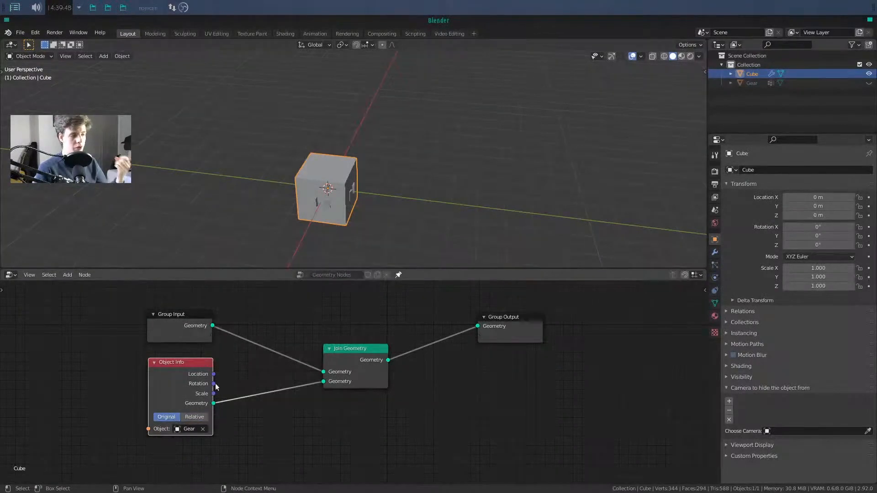
- Insert a Transform node between Object Info and Join Geometry, and set its Y translation to -2.5 m
left_click_drag(176, 367, 149, 382)
middle_click_drag(149, 382, 163, 359)
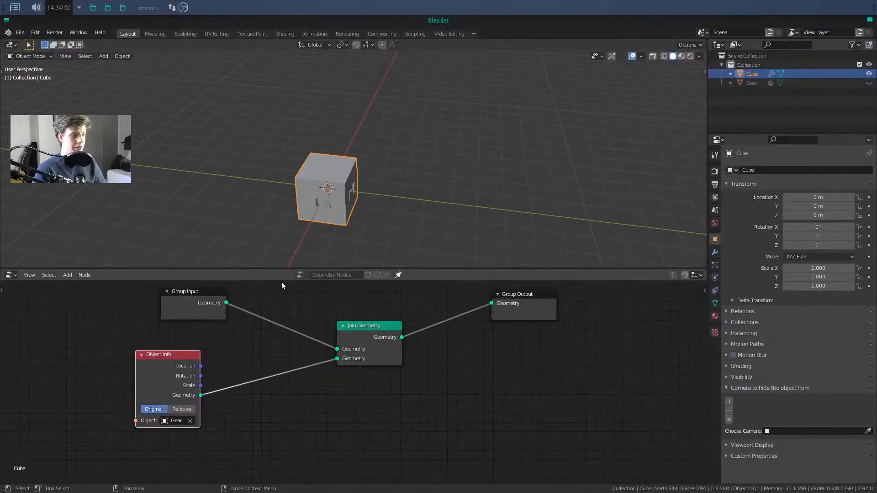
left_click_drag(155, 361, 118, 375)
key("shift+a")
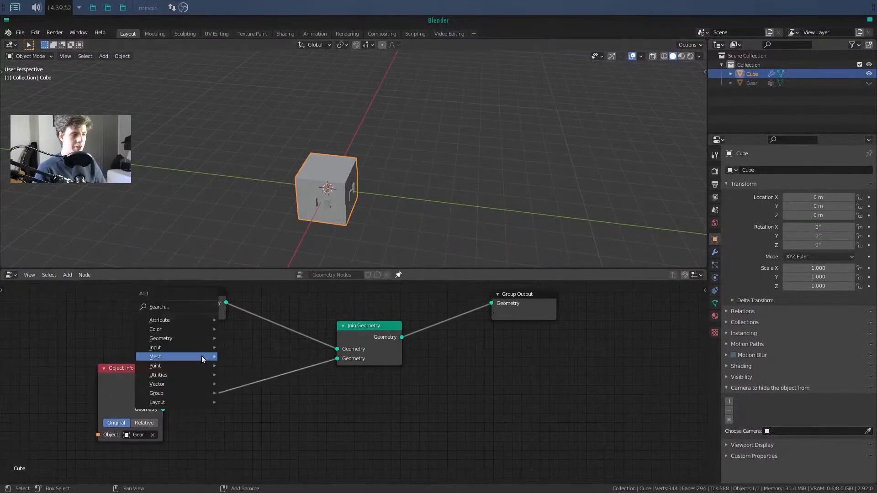
left_click(199, 311)
type("transform")
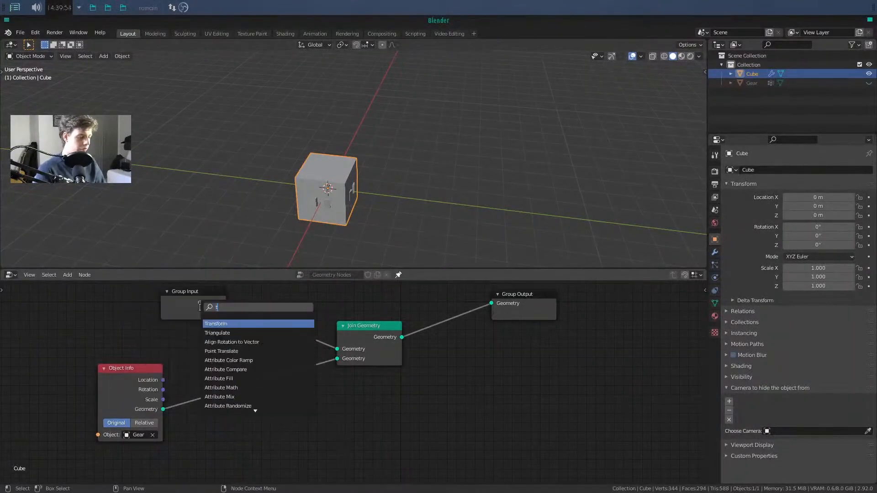
key("Return")
left_click(202, 332)
left_click_drag(234, 385, 203, 384)
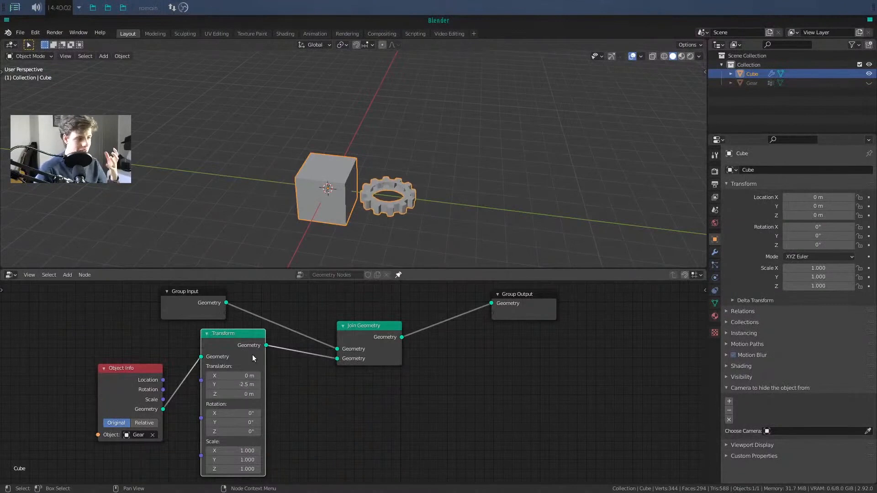
- Move the Group Input and Object Info nodes farther away from the Transform node to space out the layout
left_click_drag(252, 355, 247, 357)
middle_click_drag(264, 372, 245, 385)
scroll(247, 389, "down", 1)
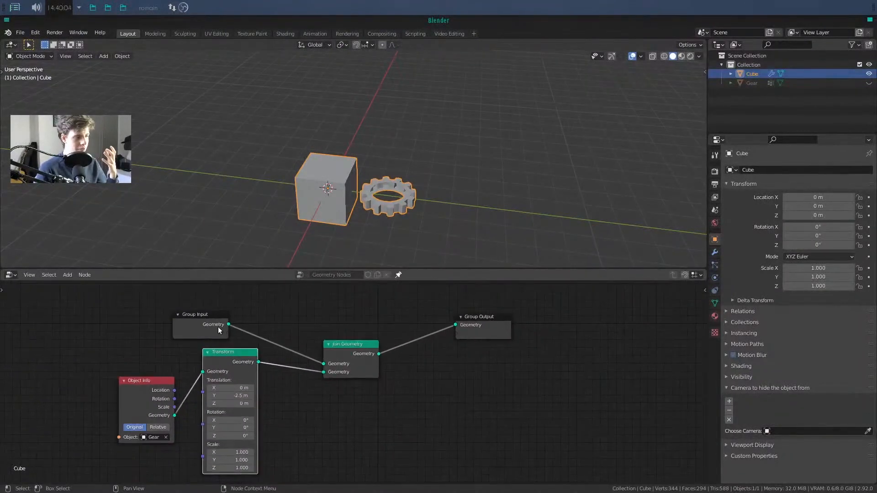
left_click_drag(189, 317, 160, 309)
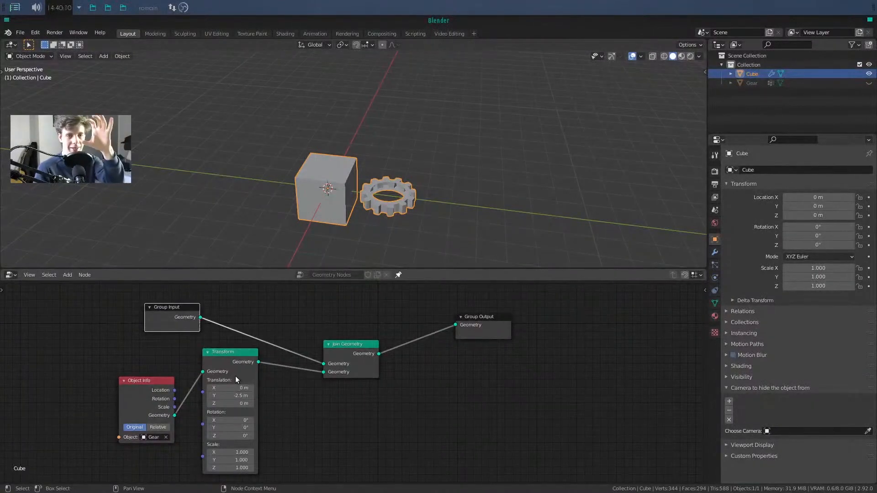
left_click_drag(150, 384, 129, 376)
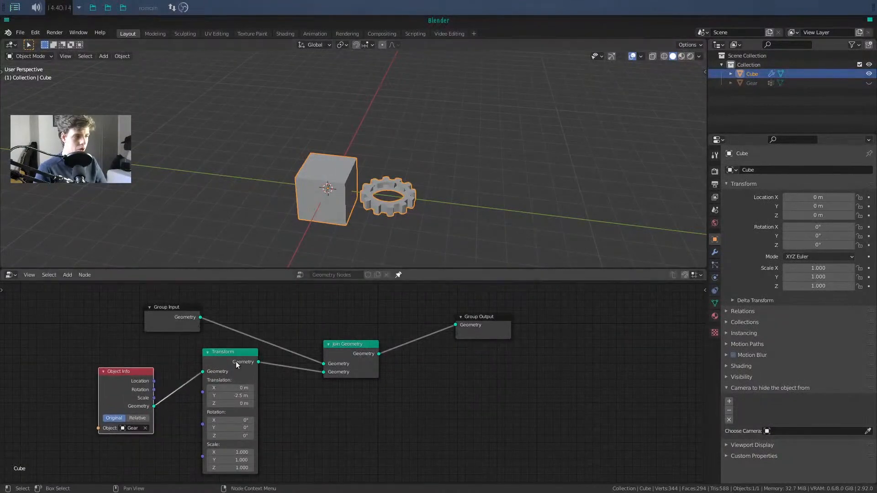
- Set the Transform node's translation to 0 m on Y and 1.2 m on Z
left_click_drag(222, 395, 256, 394)
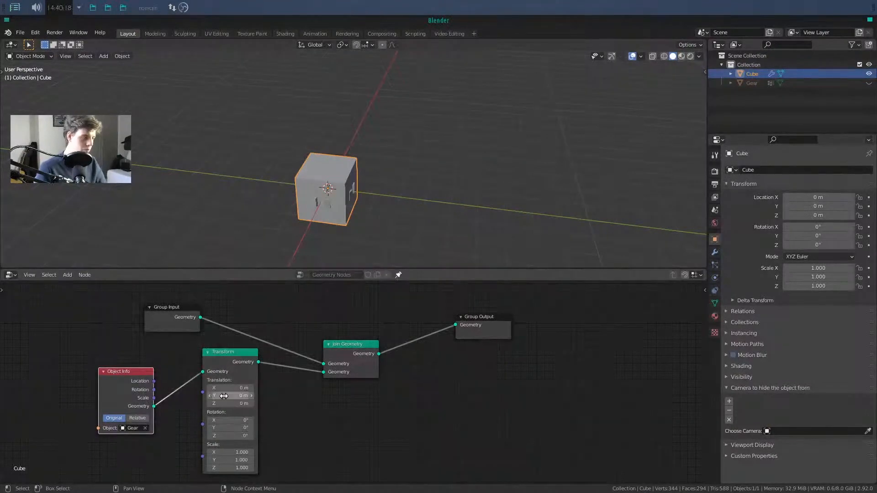
middle_click_drag(338, 251, 386, 189)
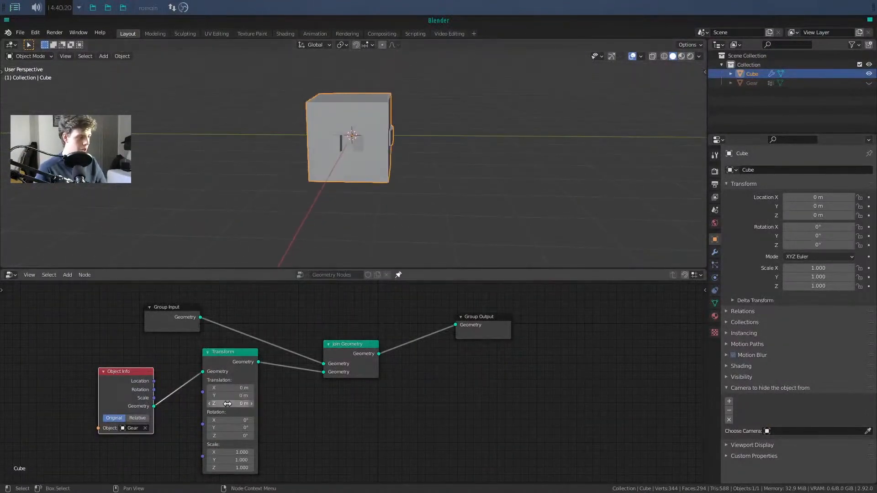
left_click_drag(231, 403, 252, 404)
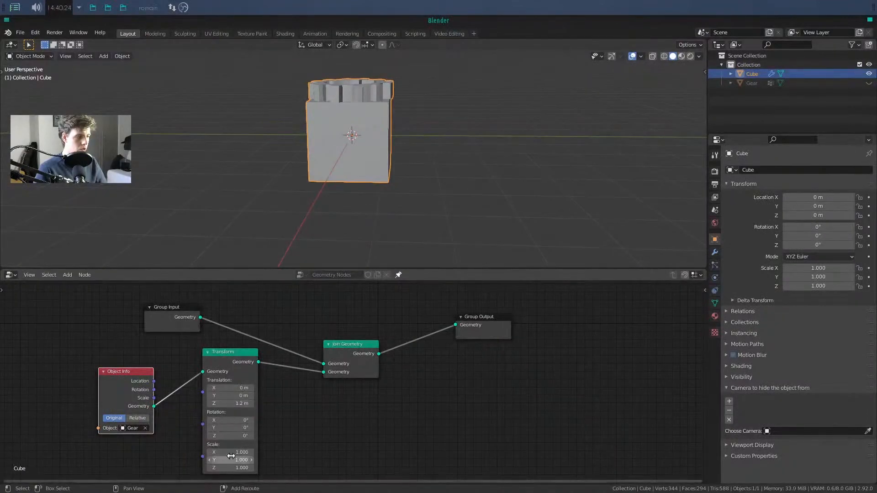
- Try a uniform scale of 0.670 on the Transform node, and reset all three axes to 1.000
left_click_drag(230, 452, 215, 466)
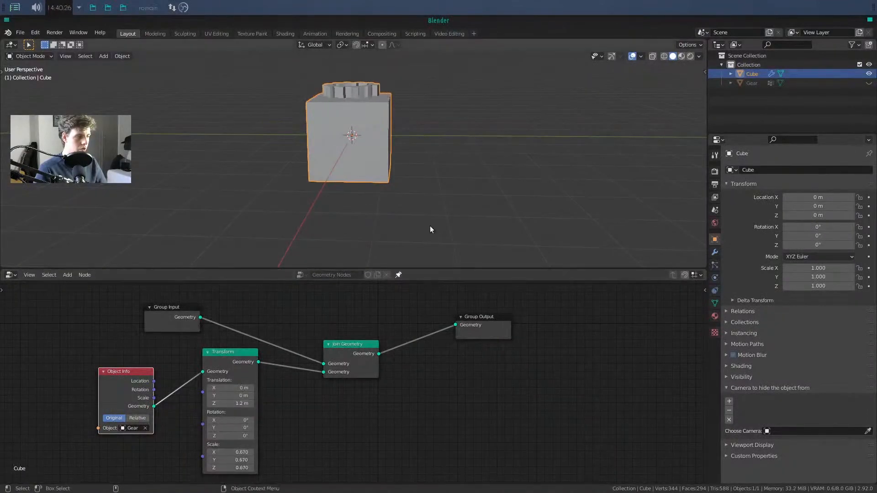
middle_click_drag(429, 226, 437, 235)
middle_click_drag(359, 462, 379, 417)
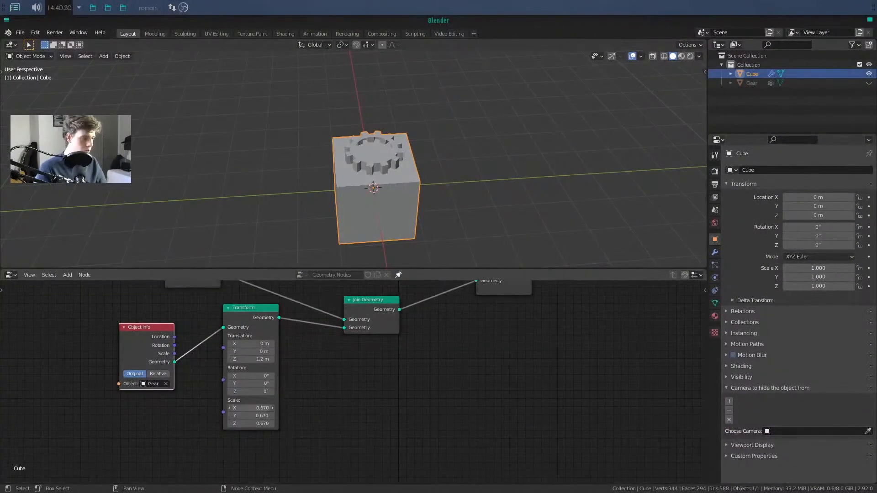
key("Return")
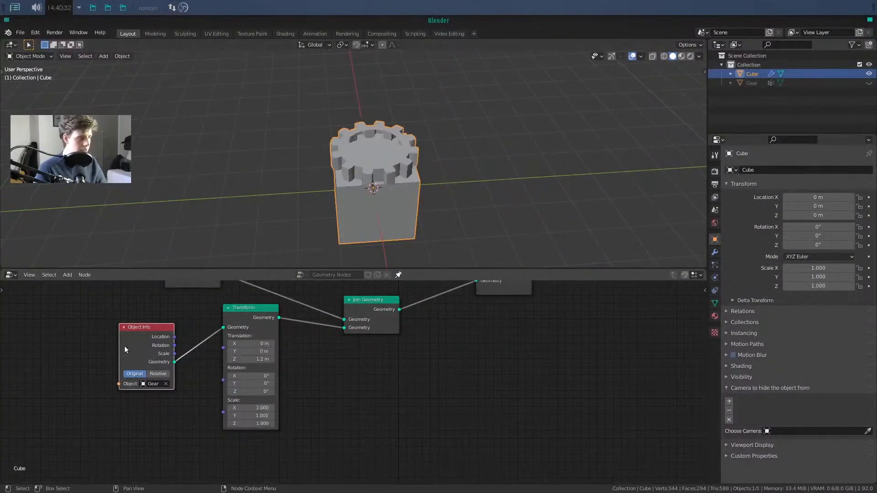
- Move Object Info farther from the Transform node and add a Value node below it
left_click_drag(124, 346, 42, 332)
middle_click_drag(81, 405, 108, 383)
left_click(64, 391)
key("shift+a")
left_click(65, 391)
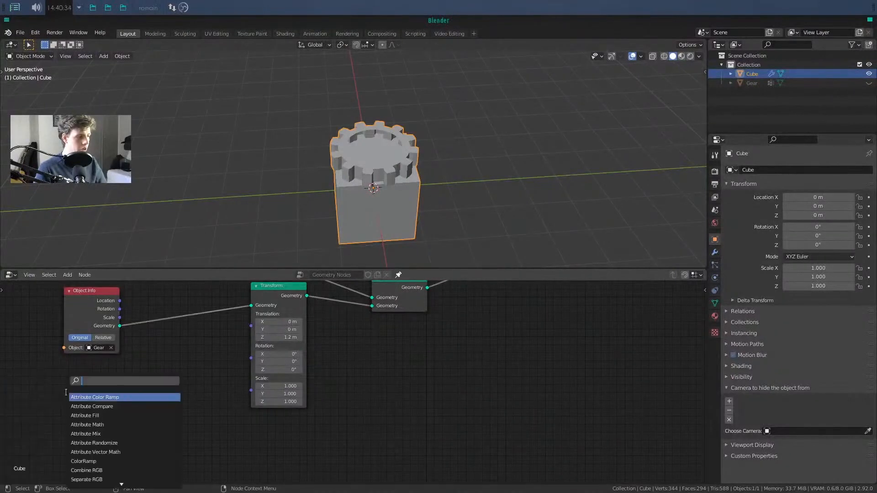
type("value")
key("Return")
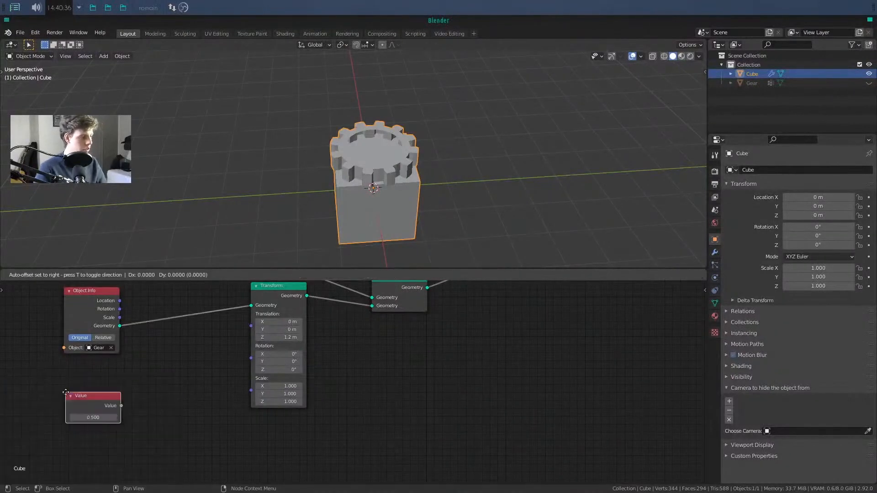
left_click(71, 387)
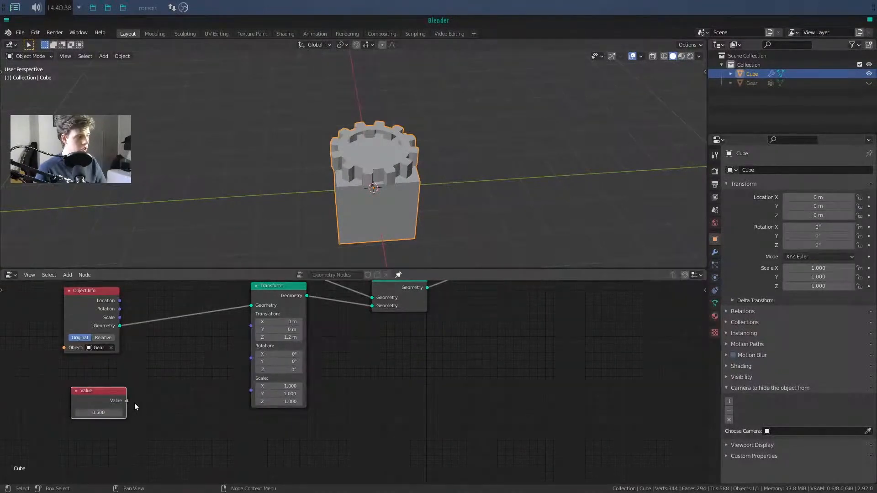
- Connect the Value node to the Transform node's Scale input and set the value to 0.520
left_click_drag(126, 400, 250, 379)
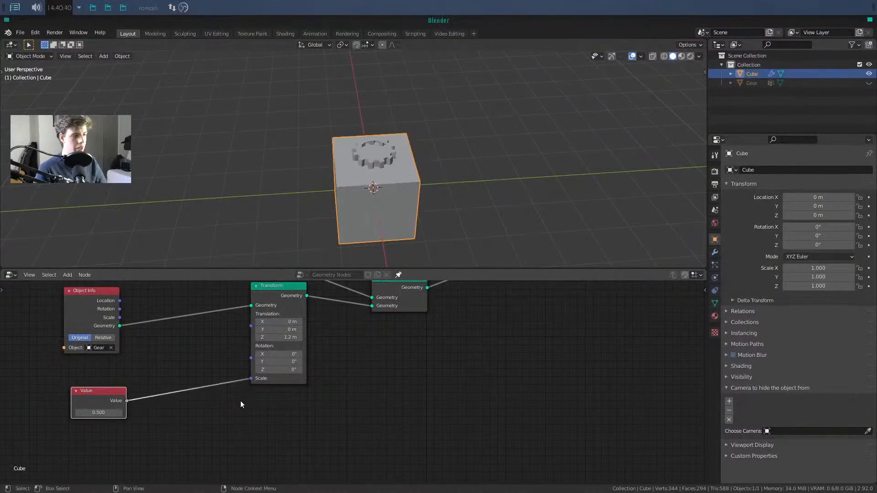
left_click_drag(102, 412, 87, 374)
scroll(361, 360, "down", 1)
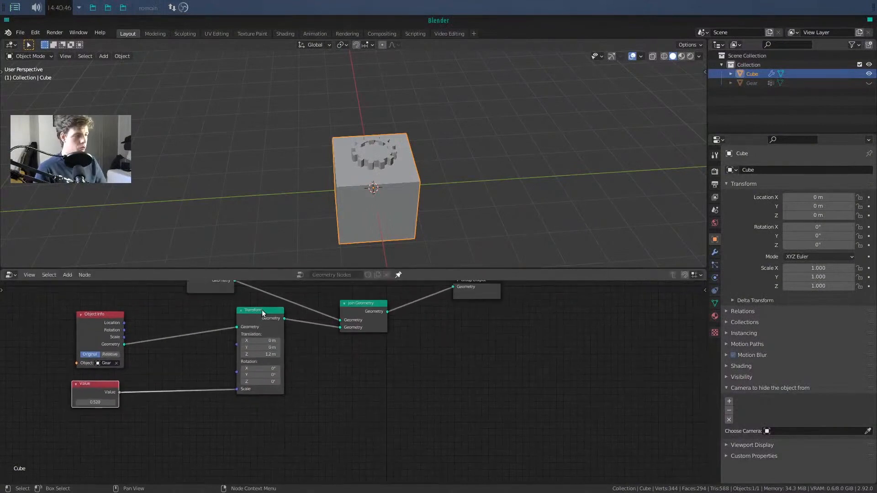
- Duplicate the Transform node below the original and feed it the geometry from Object Info
key("shift+d")
scroll(274, 329, "down", 1)
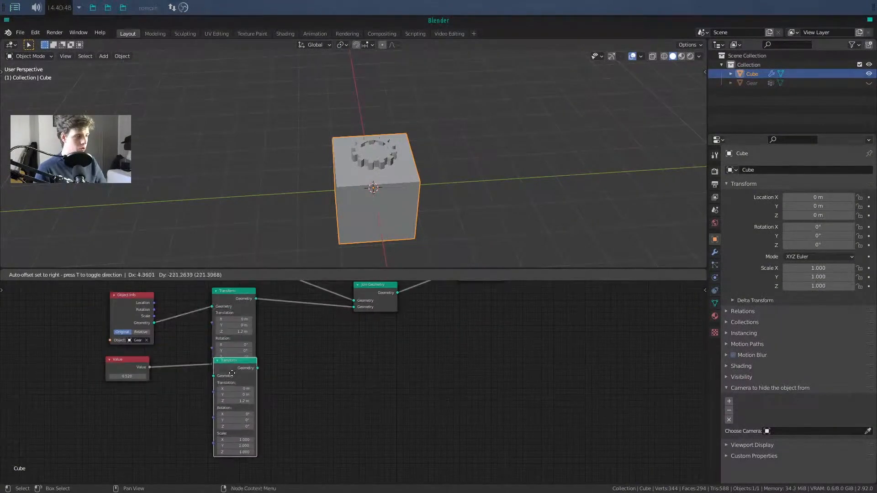
left_click(233, 392)
left_click_drag(154, 323, 170, 354)
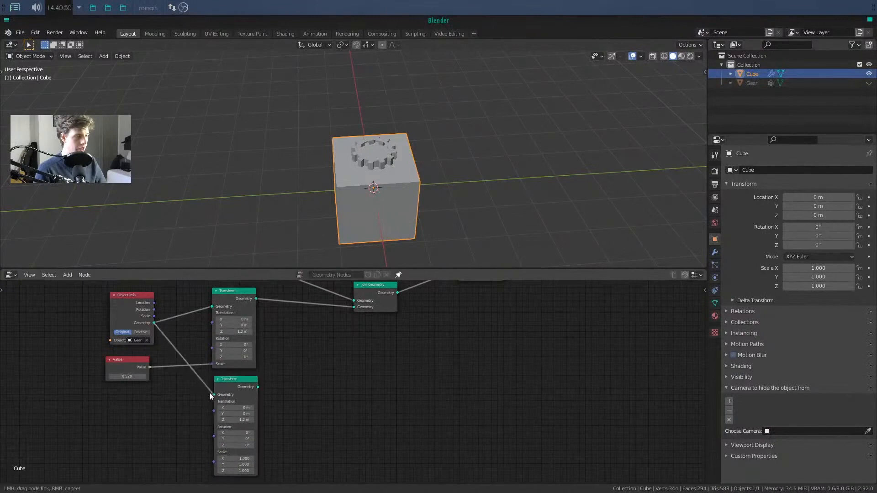
left_click_drag(210, 392, 212, 394)
- Duplicate the Join Geometry node and feed the copy the geometry from both Transform nodes
middle_click_drag(334, 360, 318, 375)
key("shift+d")
left_click(360, 345)
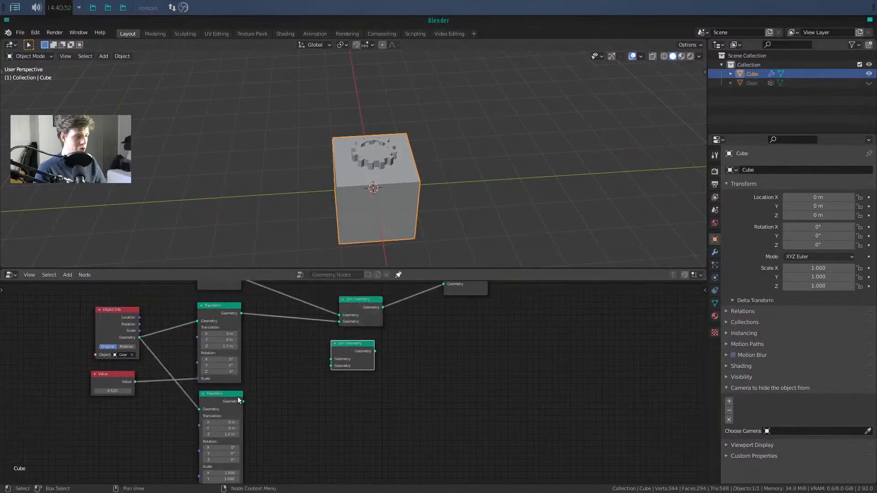
left_click_drag(244, 401, 330, 366)
left_click_drag(242, 314, 331, 359)
- Add a third Join Geometry node that combines the other two joins, and connect its result to Group Output
middle_click_drag(384, 352, 303, 380)
left_click_drag(279, 327, 266, 328)
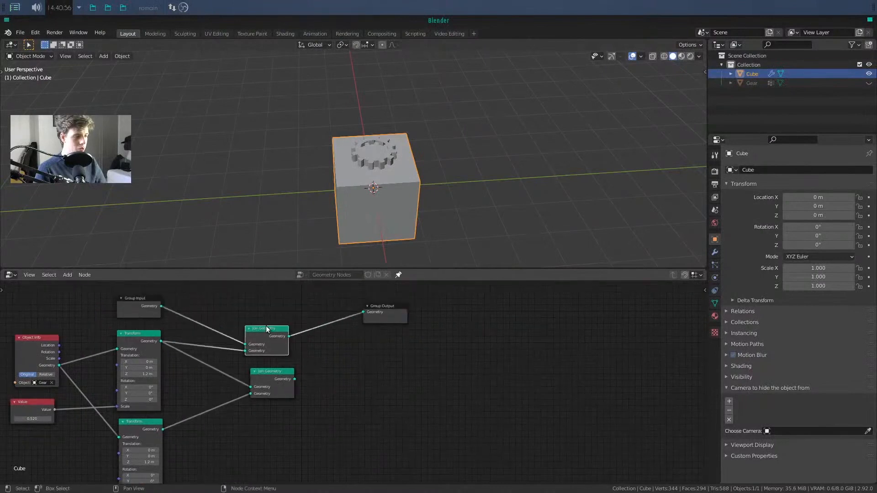
key("shift+d")
left_click(344, 351)
left_click_drag(294, 379, 313, 373)
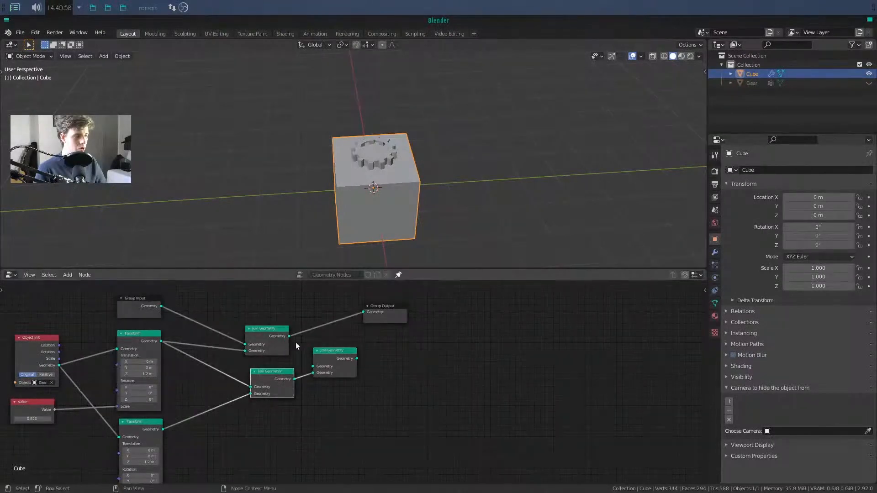
left_click_drag(289, 336, 404, 345)
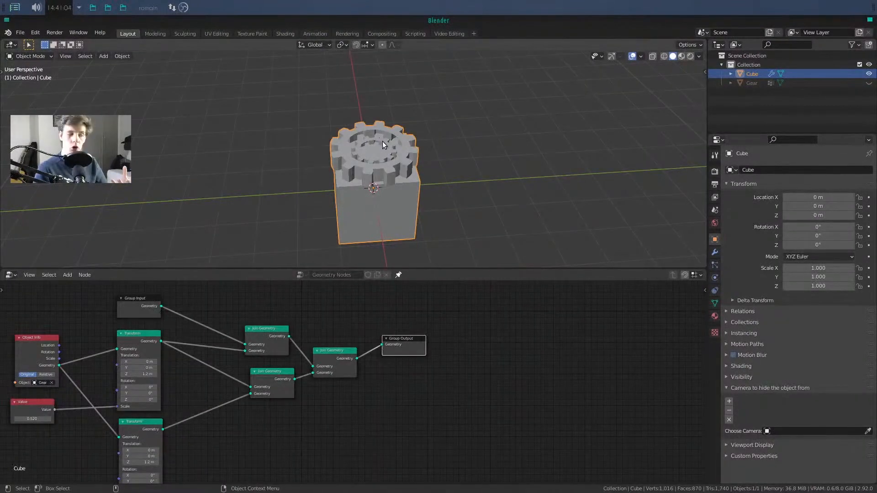
- Set the duplicated Transform node's Z translation to -1.23 m so its gear sits under the cube
scroll(344, 390, "up", 1)
middle_click_drag(344, 390, 446, 364)
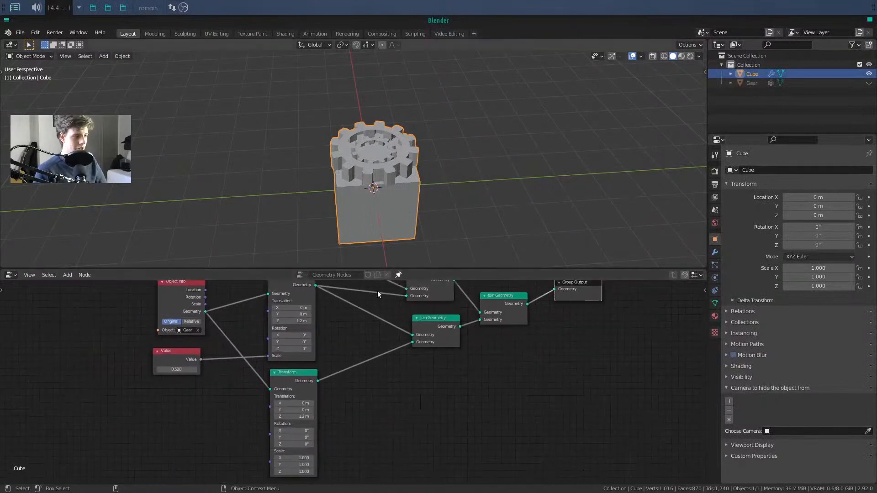
middle_click_drag(396, 251, 388, 269)
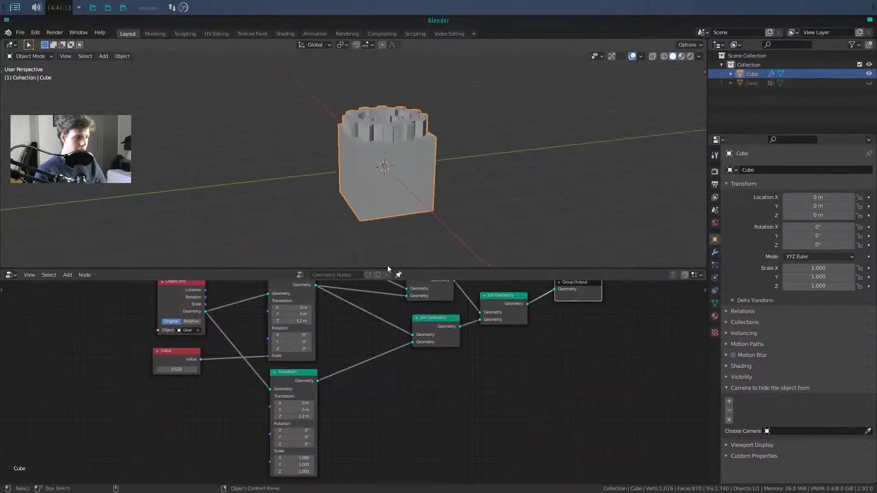
left_click_drag(302, 417, 256, 416)
middle_click_drag(442, 227, 391, 212)
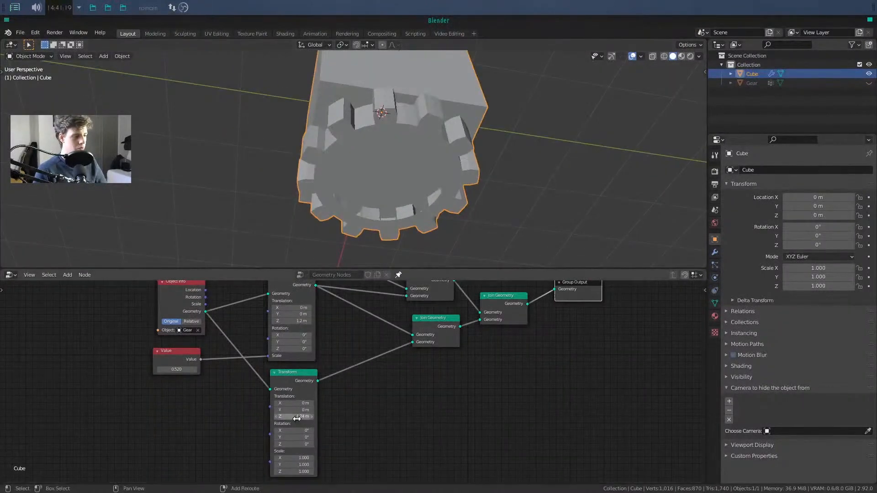
left_click_drag(297, 418, 295, 416)
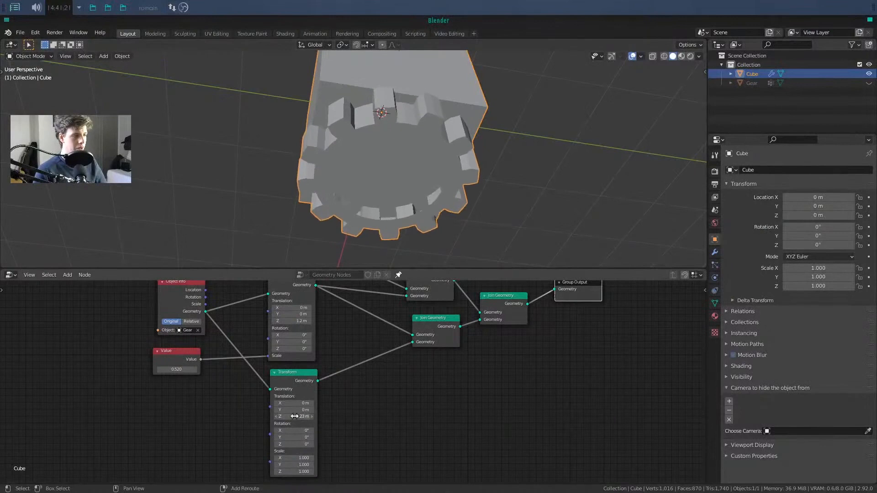
middle_click_drag(402, 174, 422, 130)
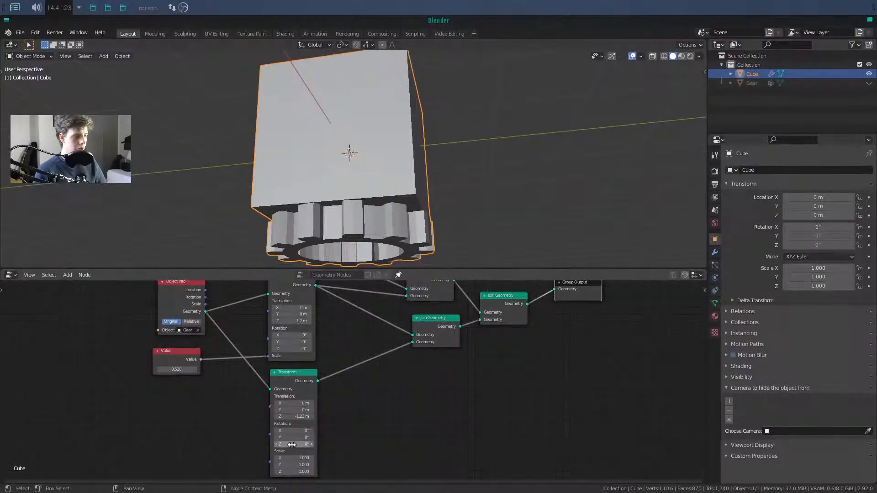
- Set the duplicated Transform node's rotation to 0° on Y and 115° on Z, and the original Transform node's Z translation to 1.13 m
left_click_drag(291, 438, 345, 444)
type("0")
key("Return")
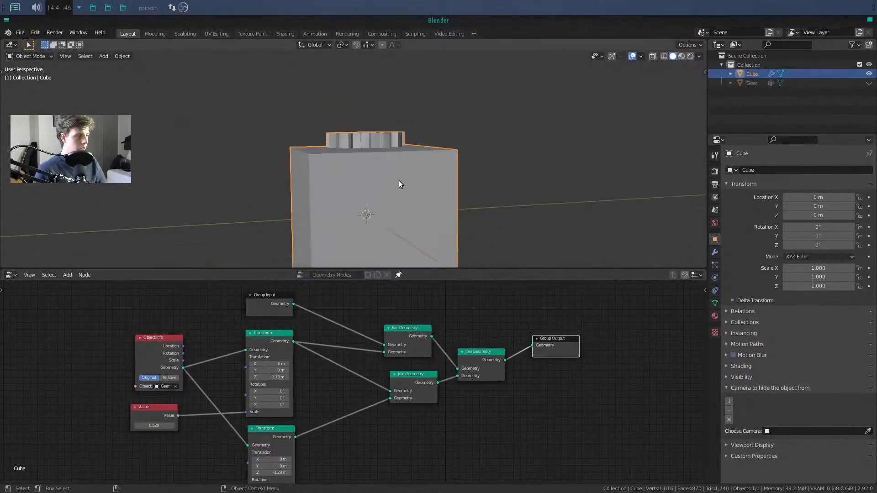
middle_click_drag(398, 180, 388, 204)
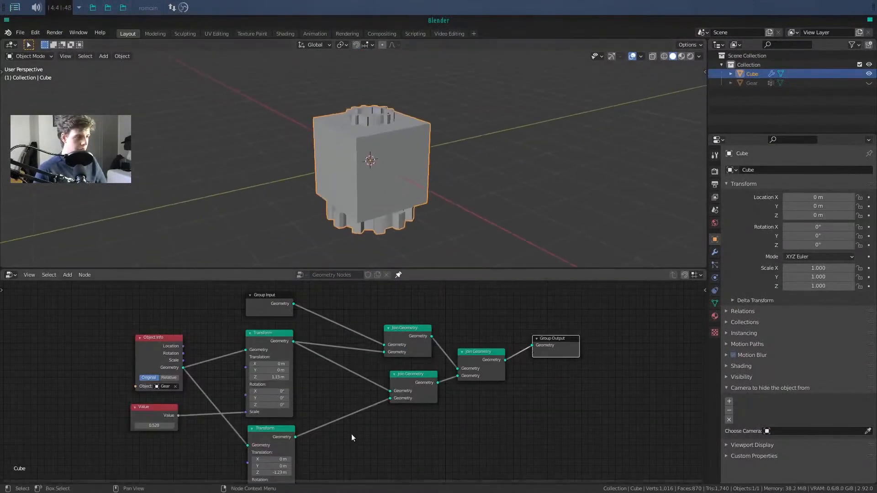
middle_click_drag(402, 151, 332, 164)
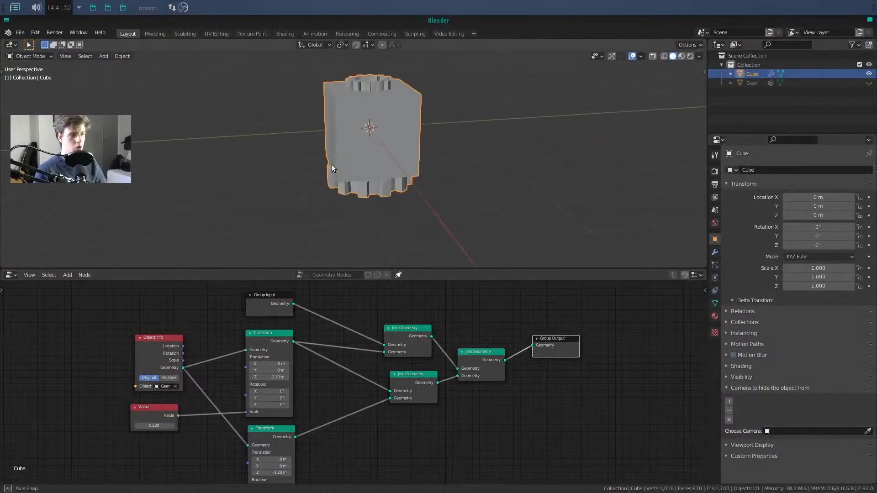
- Move the Object Info and Value nodes farther away from the two Transform nodes
scroll(215, 382, "down", 3)
middle_click_drag(215, 383, 246, 346)
left_click_drag(191, 309, 151, 305)
scroll(212, 385, "up", 1)
left_click_drag(170, 365, 124, 374)
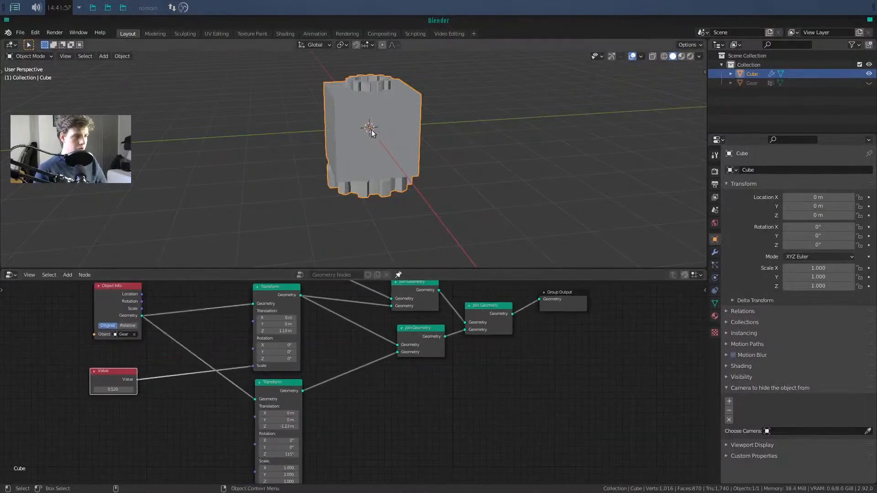
middle_click_drag(235, 458, 256, 410)
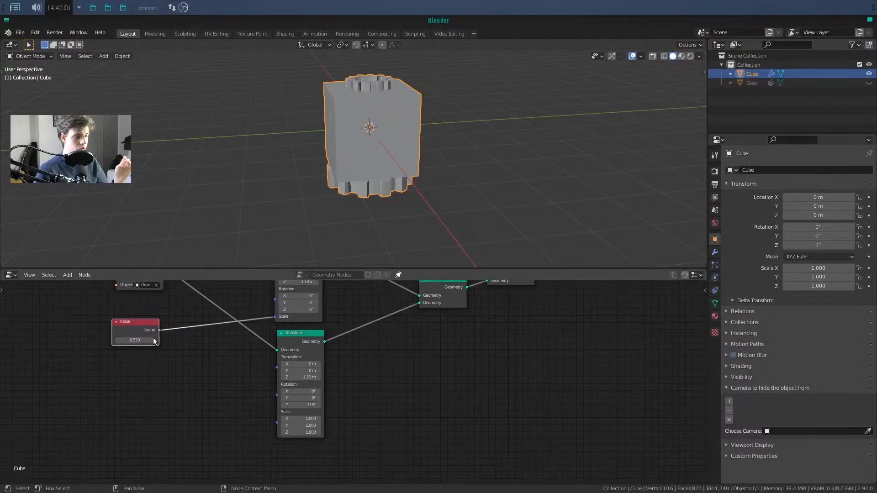
left_click_drag(153, 340, 131, 345)
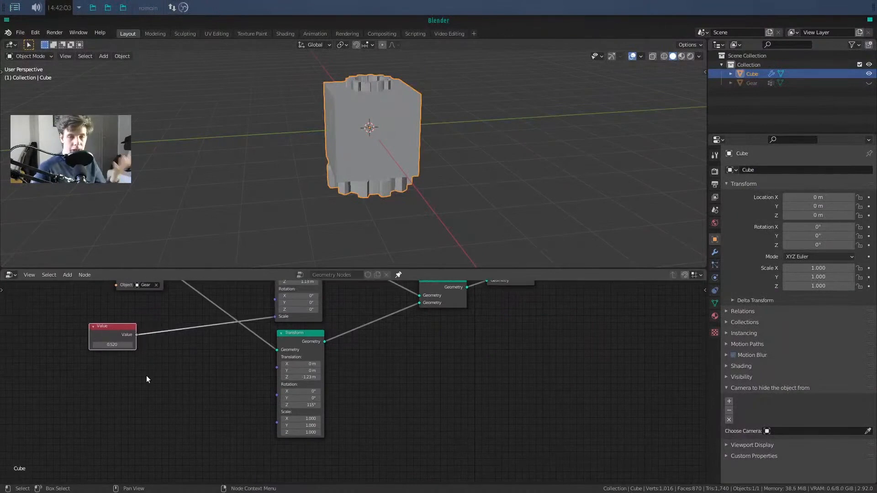
- Add a Math node between the Value node and the lower Transform node, and feed the Value output into its first value
left_click(154, 381)
key("shift+a")
type("m")
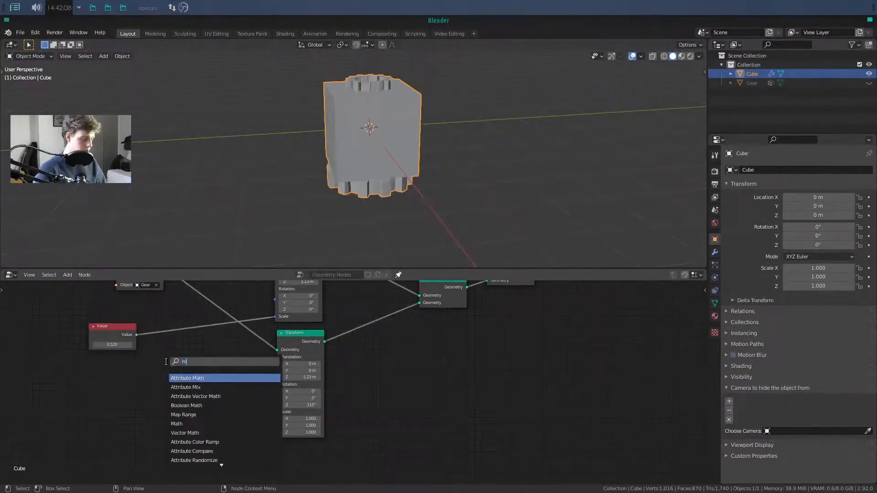
type("ath")
key("Down")
key("Down")
key("Down")
key("Return")
left_click(163, 354)
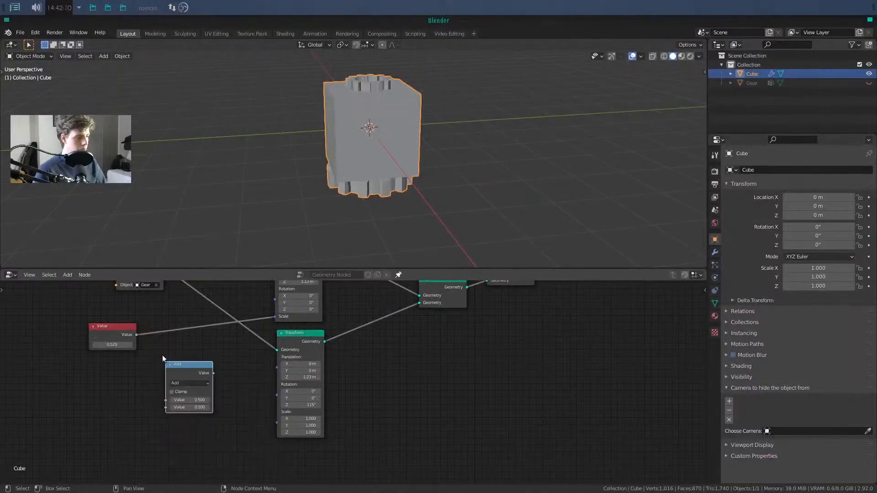
left_click_drag(135, 335, 170, 402)
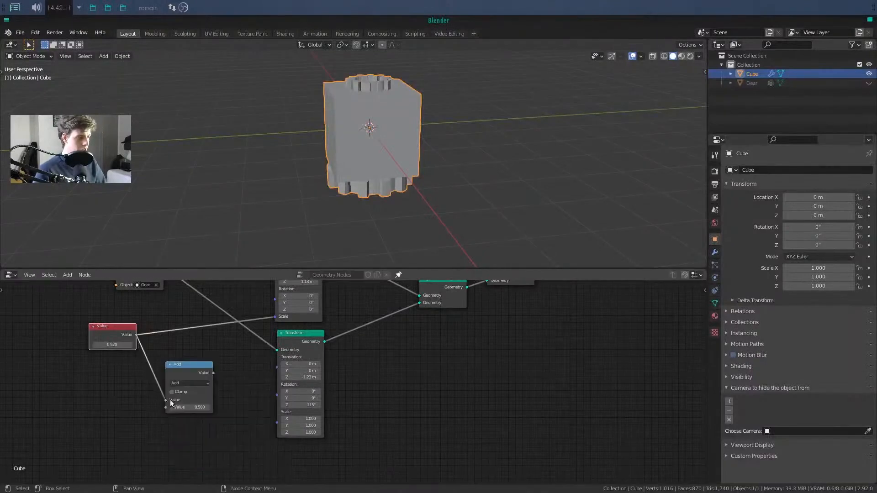
- Set the Math node to Multiply and connect its result to the lower Transform's Scale, keeping the Value node on the upper Transform's Scale
left_click(204, 384)
left_click(200, 408)
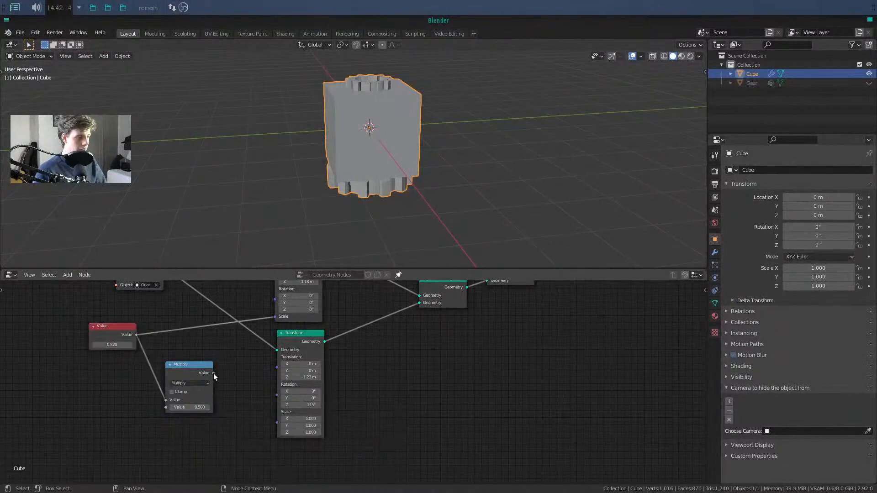
left_click_drag(213, 374, 281, 316)
left_click_drag(213, 373, 285, 426)
left_click_drag(136, 335, 275, 316)
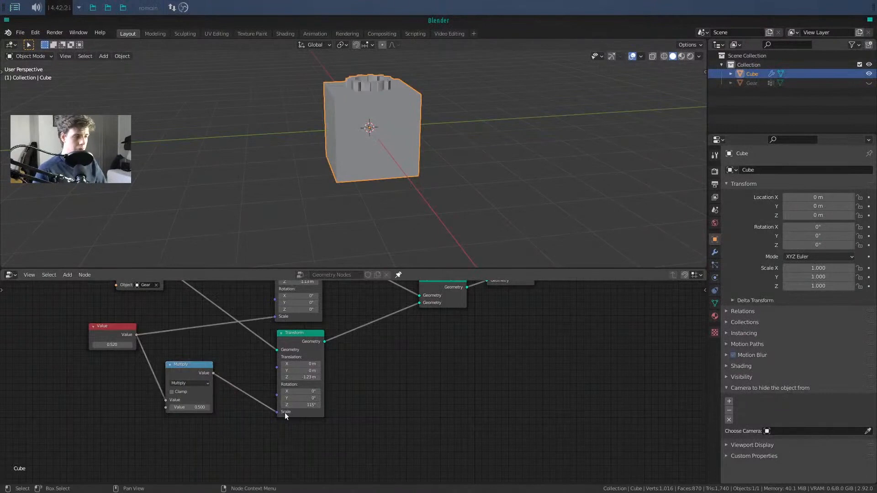
- Set the Multiply node's second value to 1.680 and the Value node to 0.620
middle_click_drag(388, 182, 353, 239)
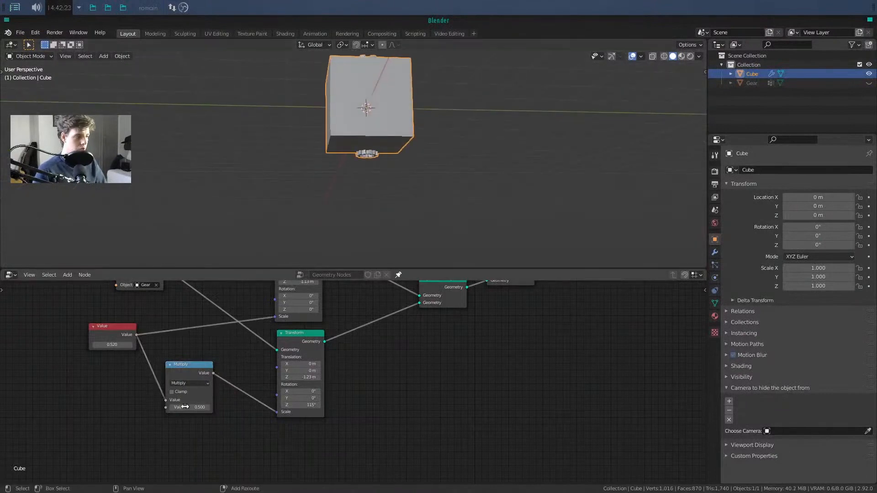
left_click_drag(200, 407, 228, 407)
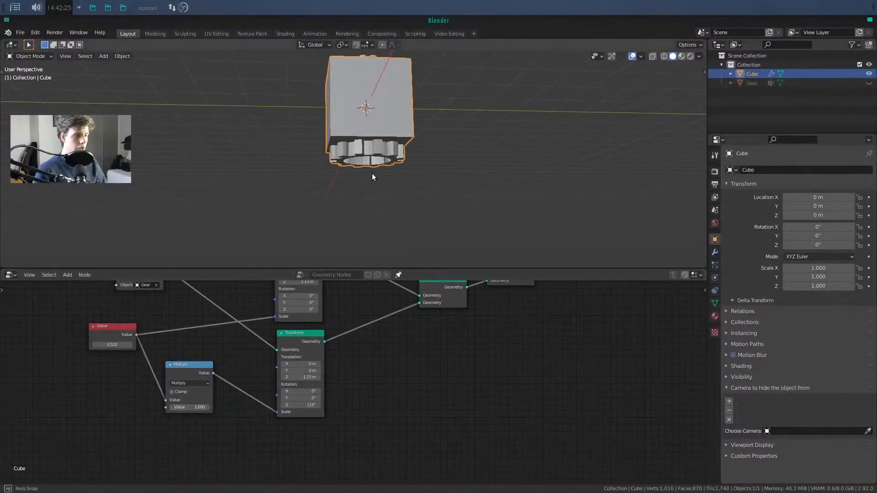
middle_click_drag(371, 174, 259, 238)
mouse_move(112, 345)
left_mouse_down()
mouse_move(135, 344)
mouse_move(111, 345)
left_mouse_up()
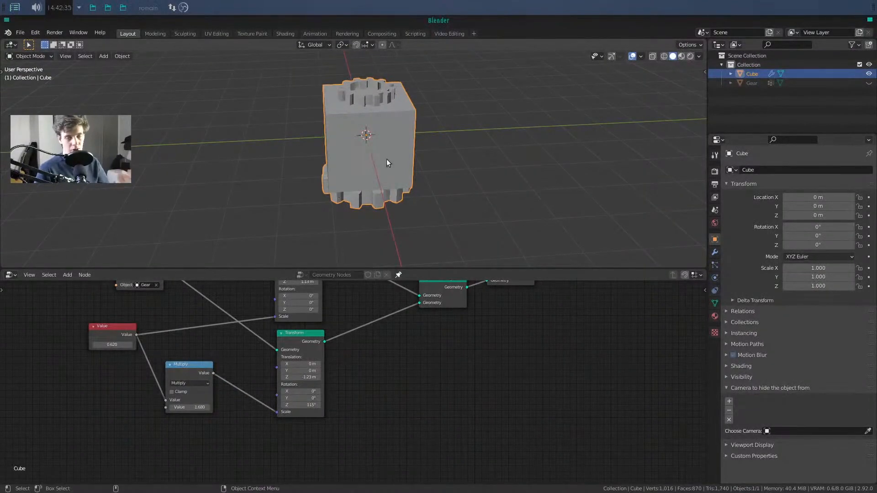
- Rearrange the node tree by moving the gear's Object Info node just above the Value node and nudging the upper Transform and Multiply nodes
scroll(217, 340, "down", 3)
middle_click_drag(211, 354, 250, 394)
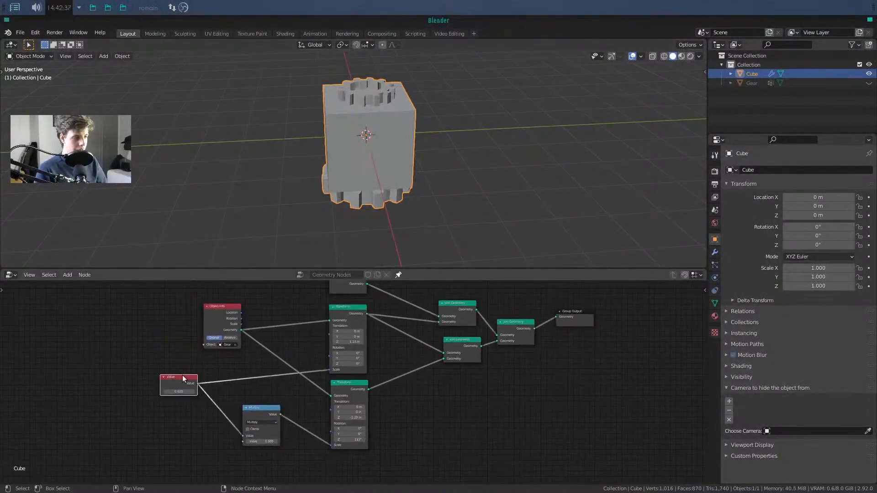
left_click(223, 305)
left_click_drag(205, 317, 174, 335)
left_click(271, 310)
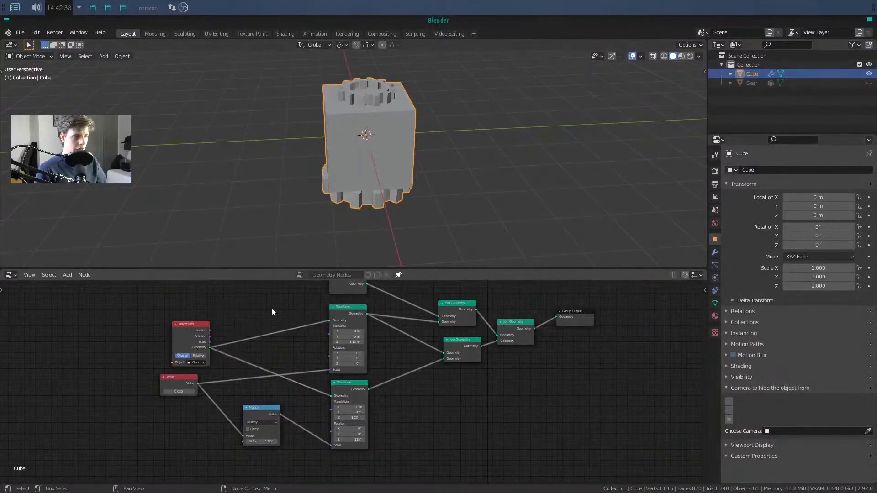
middle_click_drag(282, 310, 270, 333)
left_click_drag(328, 332, 332, 333)
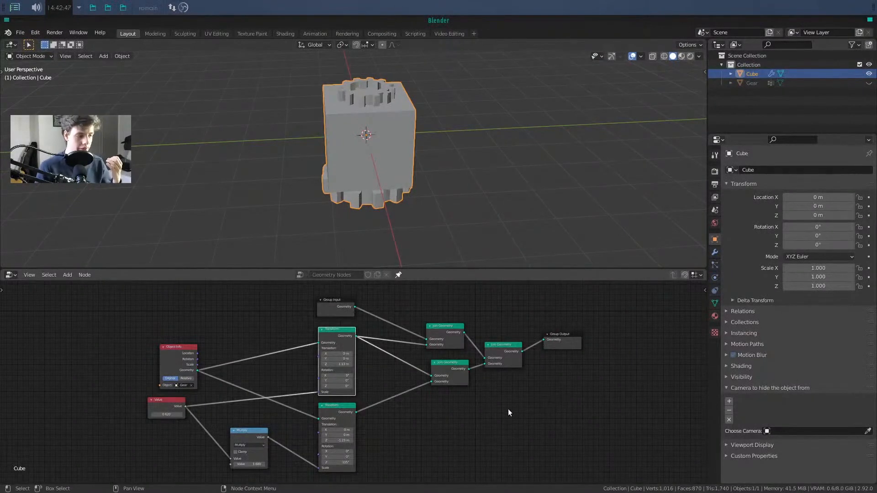
middle_click_drag(475, 415, 485, 407)
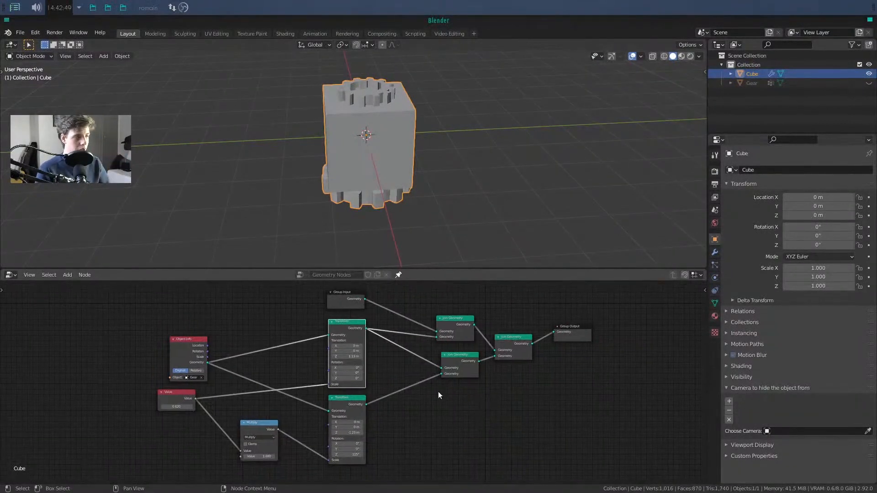
left_click_drag(267, 422, 274, 409)
- Move the gear's Object Info, Multiply and Value nodes closer to the two Transform nodes
middle_click_drag(461, 187, 374, 142)
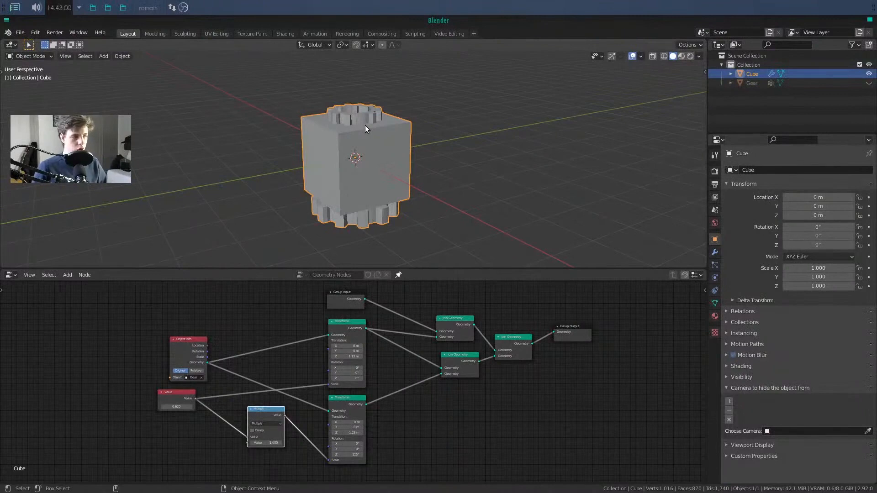
middle_click_drag(363, 127, 394, 130)
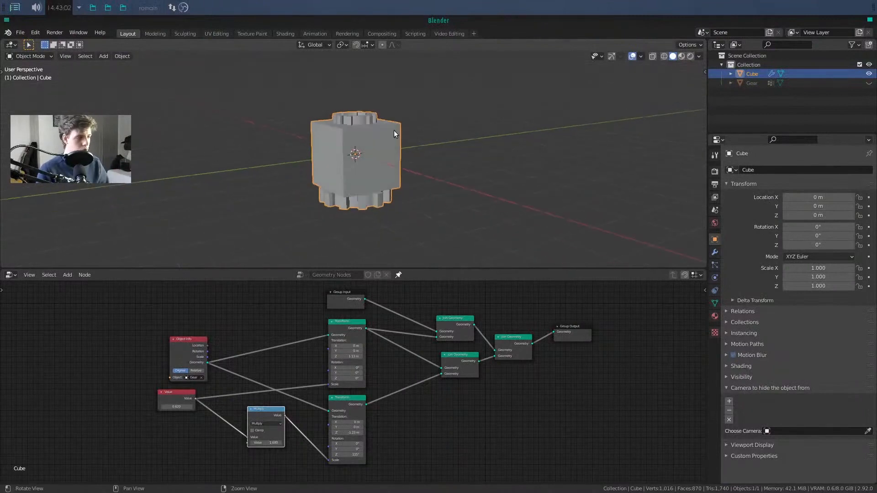
left_click_drag(200, 337, 243, 312)
left_click_drag(269, 414, 285, 418)
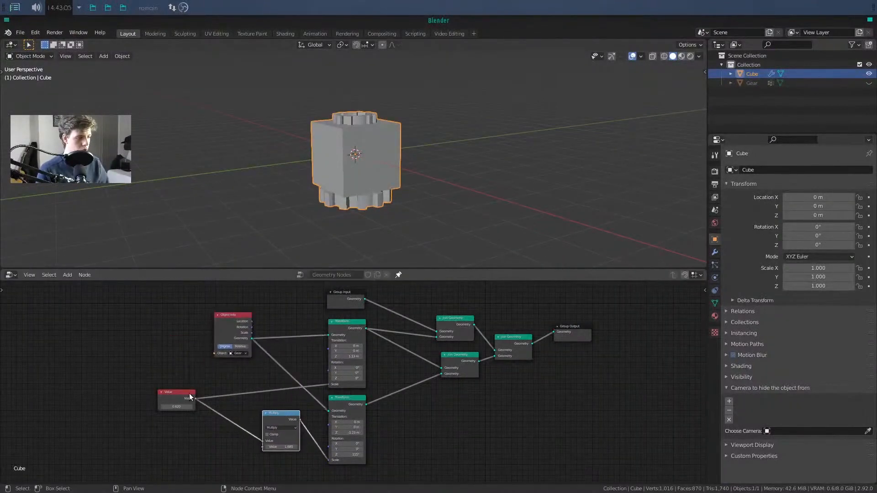
left_click_drag(190, 393, 217, 391)
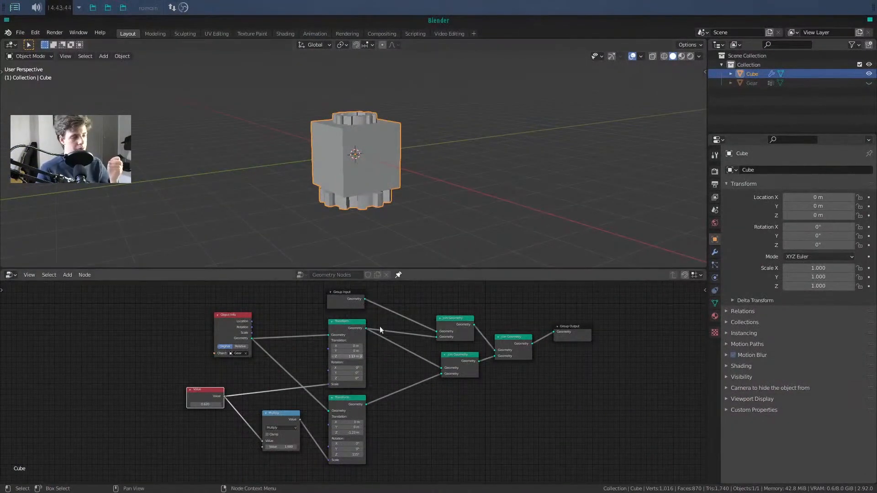
- Add a sphere Empty to the scene and raise it along Z to about 2.89 m, above the cube
left_click(482, 144)
key("shift+a")
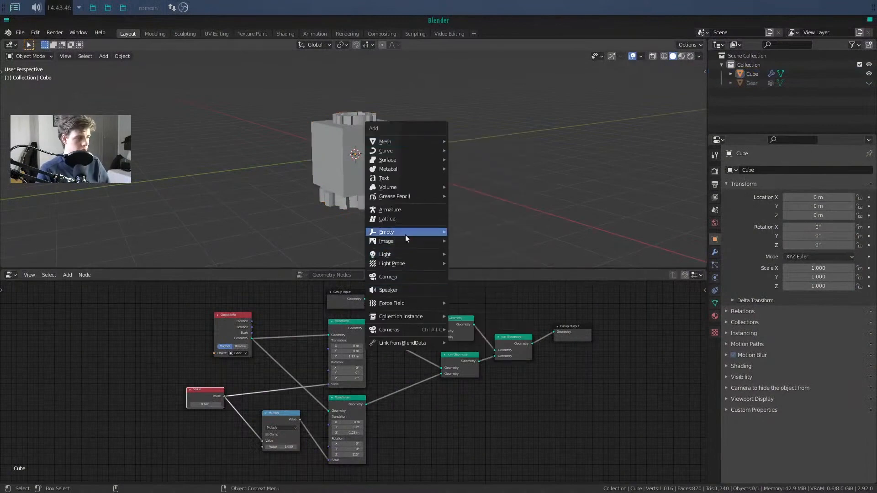
mouse_move(404, 235)
left_click(481, 282)
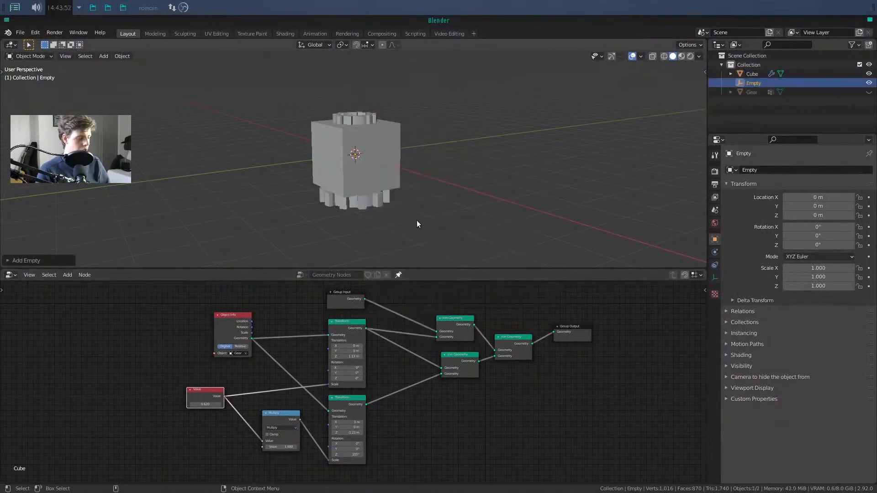
key("g")
key("z")
left_click(426, 119)
middle_click_drag(427, 119, 402, 150)
scroll(268, 377, "down", 1)
scroll(269, 375, "up", 1)
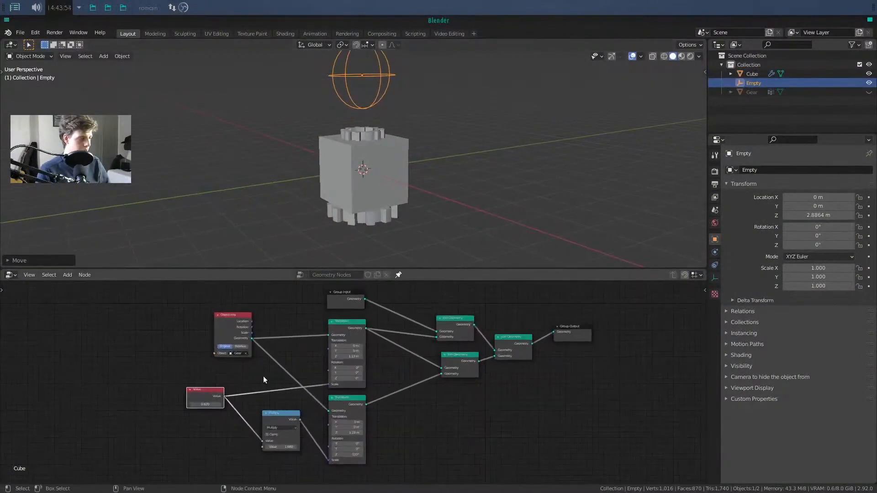
- Shift the gear's Object Info, Value and Multiply nodes slightly upward to free space beneath them in the node tree
middle_click_drag(264, 377, 315, 395)
left_click_drag(292, 356, 276, 337)
middle_click_drag(256, 399, 283, 365)
left_click_drag(283, 374, 290, 336)
left_click_drag(353, 395, 360, 371)
middle_click_drag(264, 386, 294, 344)
- Add a second Object Info node below the Value node and assign the Empty as its object
key("shift+a")
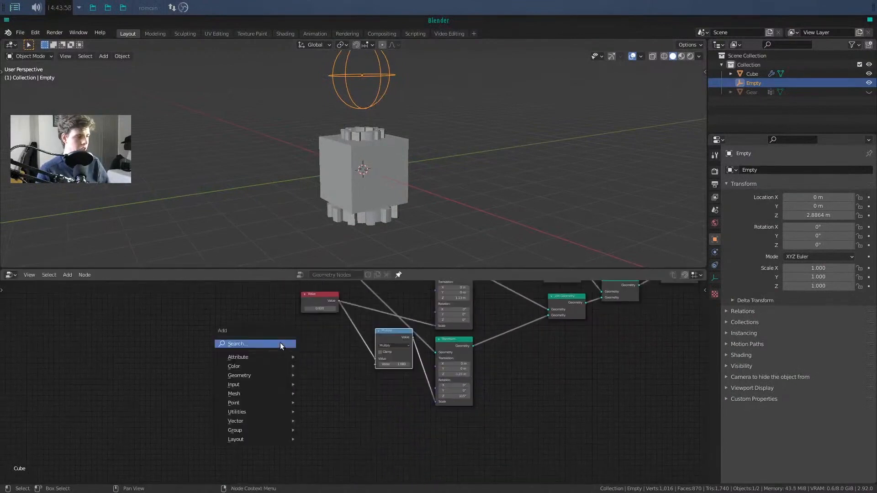
left_click(280, 343)
type("obj")
key("Return")
scroll(288, 379, "up", 2)
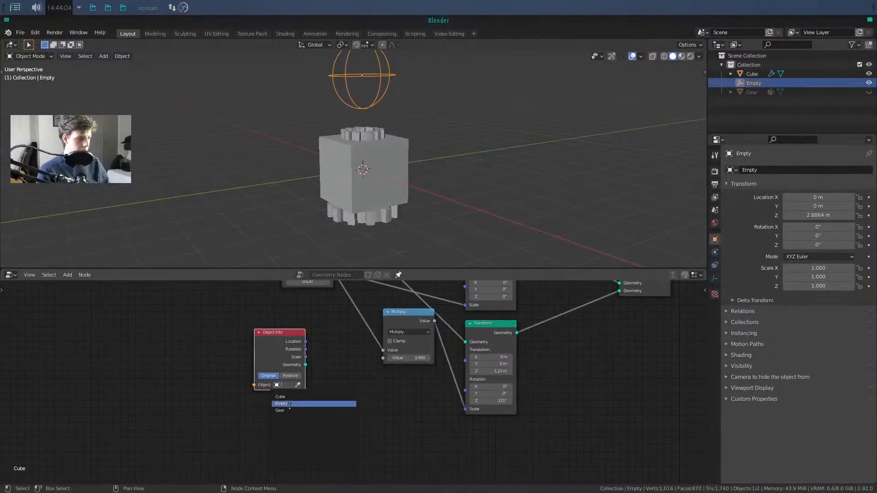
left_click(282, 404)
scroll(330, 398, "down", 1)
left_click_drag(199, 365, 213, 373)
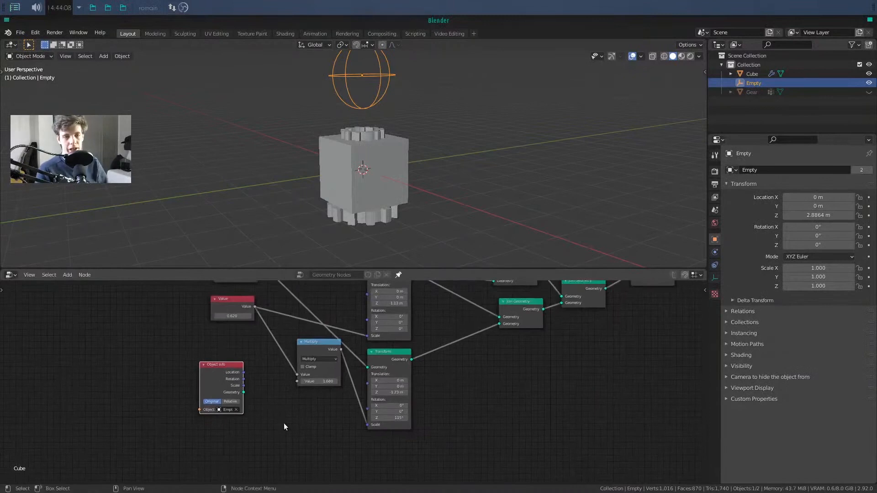
scroll(242, 393, "up", 1)
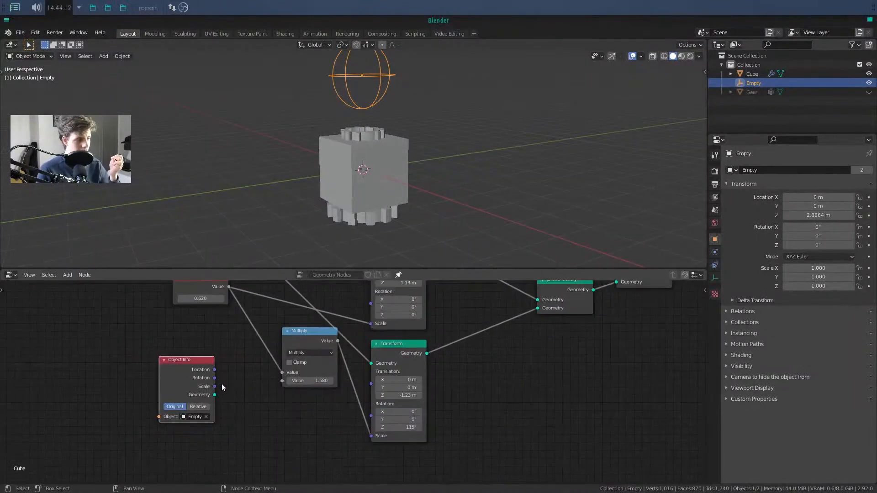
scroll(222, 387, "down", 3)
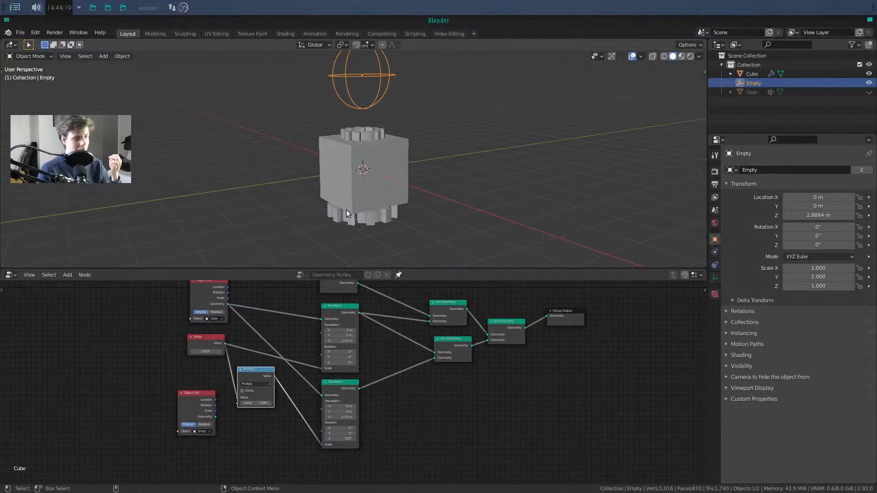
scroll(259, 418, "up", 3)
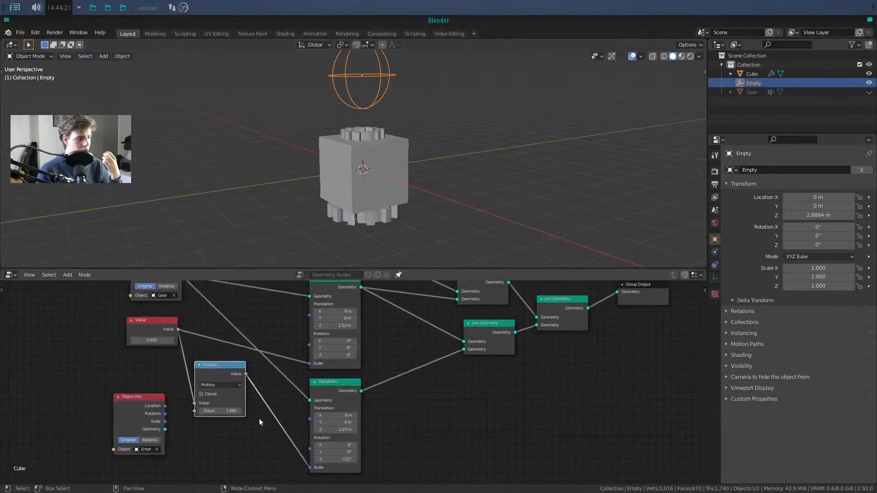
scroll(315, 388, "up", 1, "shift")
middle_click_drag(291, 382, 300, 409)
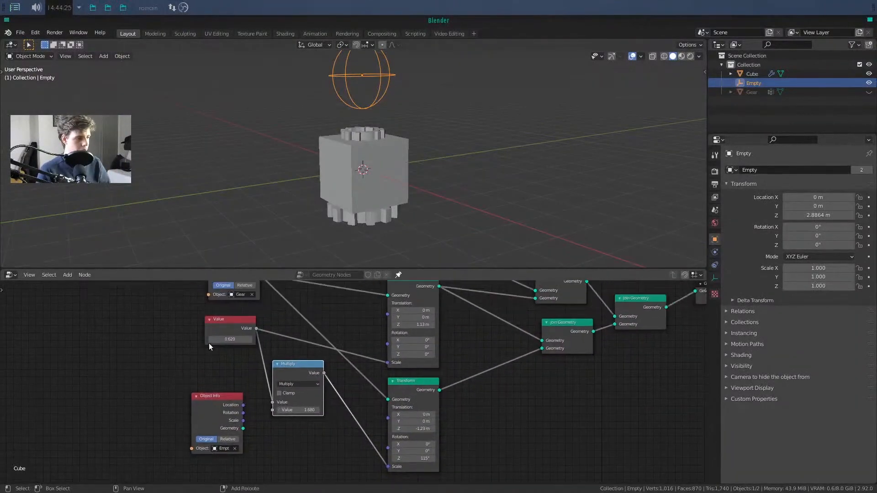
mouse_move(229, 340)
left_mouse_down()
mouse_move(244, 339)
mouse_move(230, 339)
left_mouse_up()
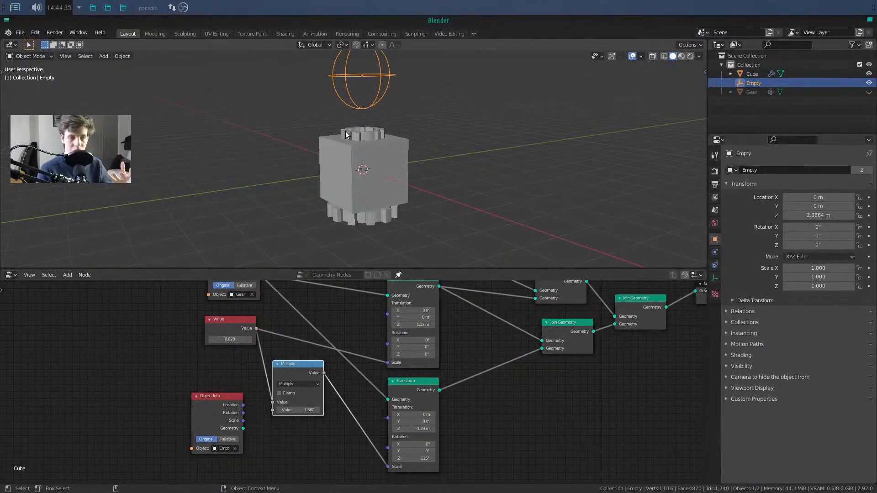
scroll(349, 338, "down", 2)
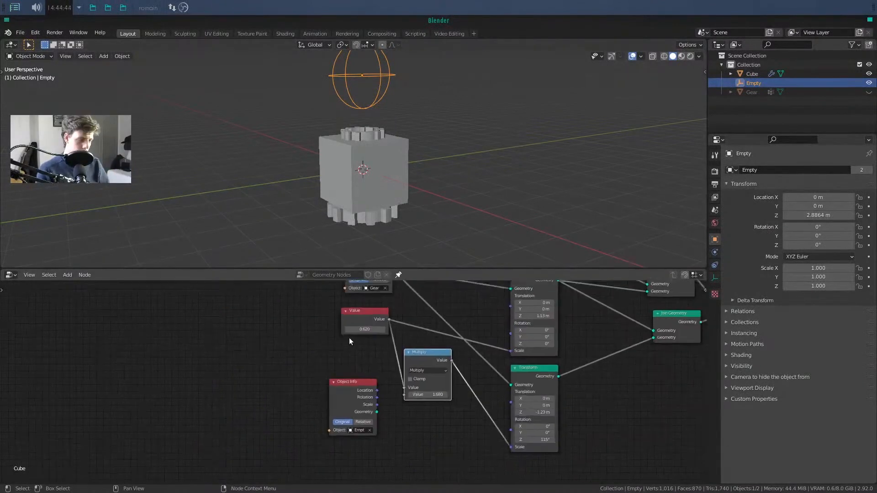
- Connect the Empty's Object Info Scale to the upper Transform's Scale and the Multiply node's first value, and try scaling the Empty
middle_click_drag(338, 338, 319, 370)
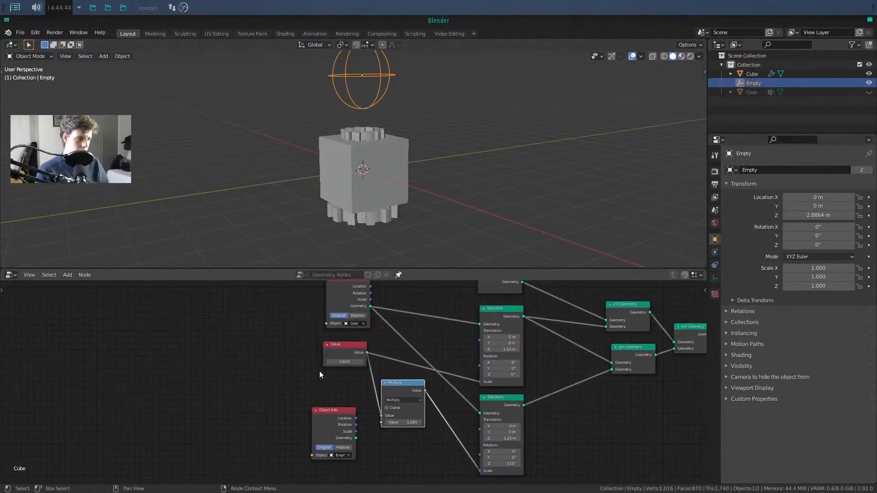
left_click_drag(348, 347, 352, 349)
middle_click_drag(342, 391, 363, 369)
left_click_drag(355, 389, 296, 376)
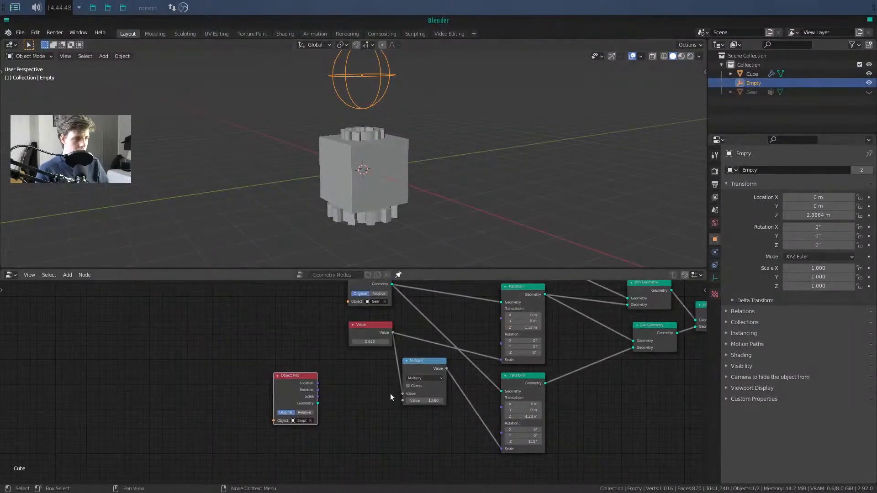
left_click_drag(318, 396, 501, 360)
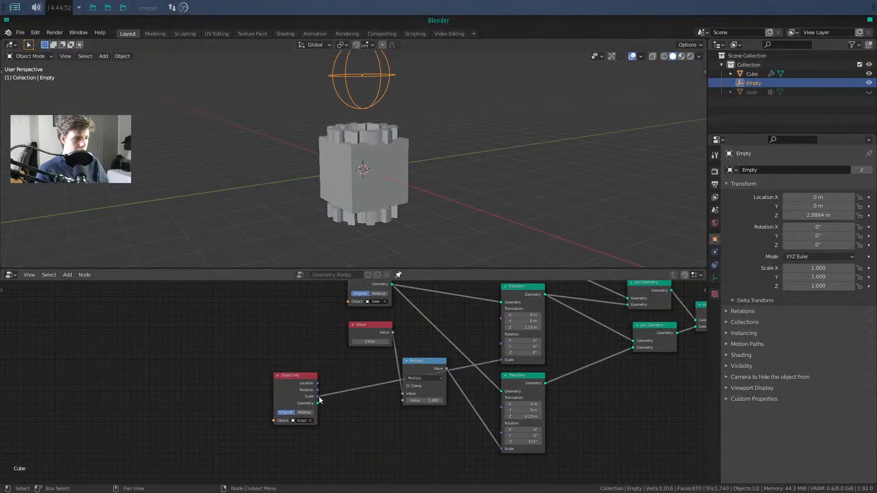
left_click_drag(318, 397, 402, 400)
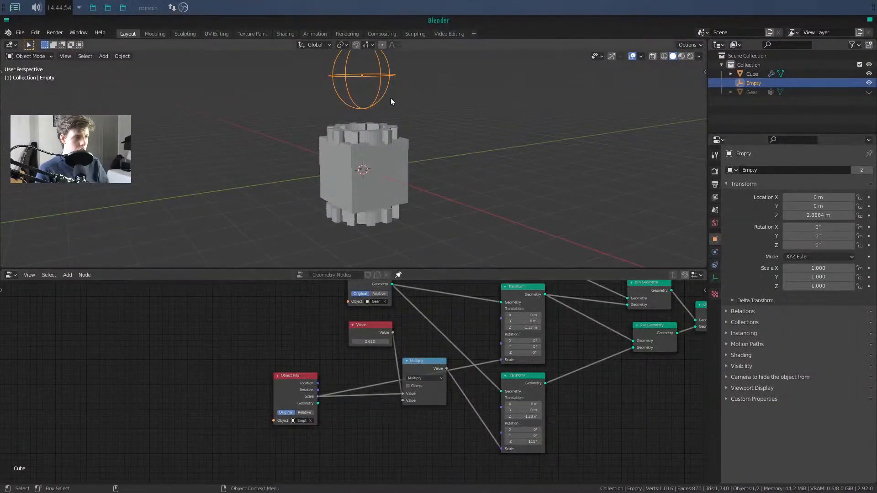
key("s")
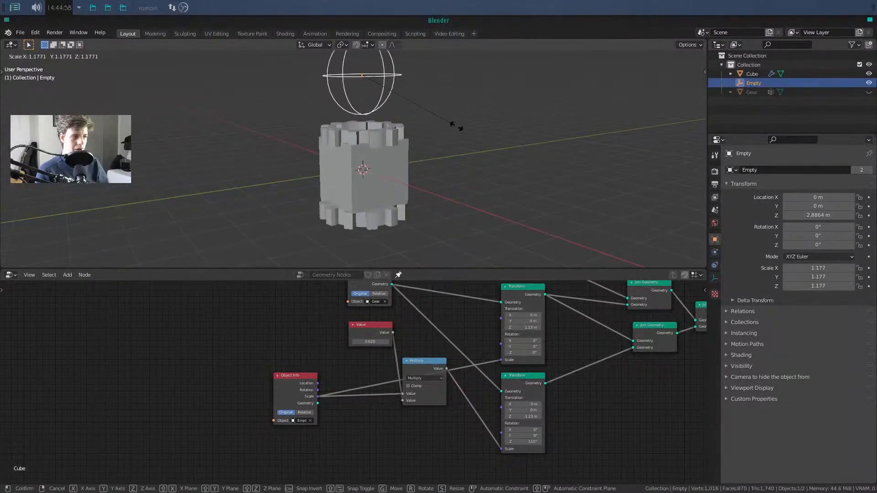
key("Escape")
- Delete the Value node and move the Multiply node closer to the lower Transform node
left_click_drag(365, 324, 319, 327)
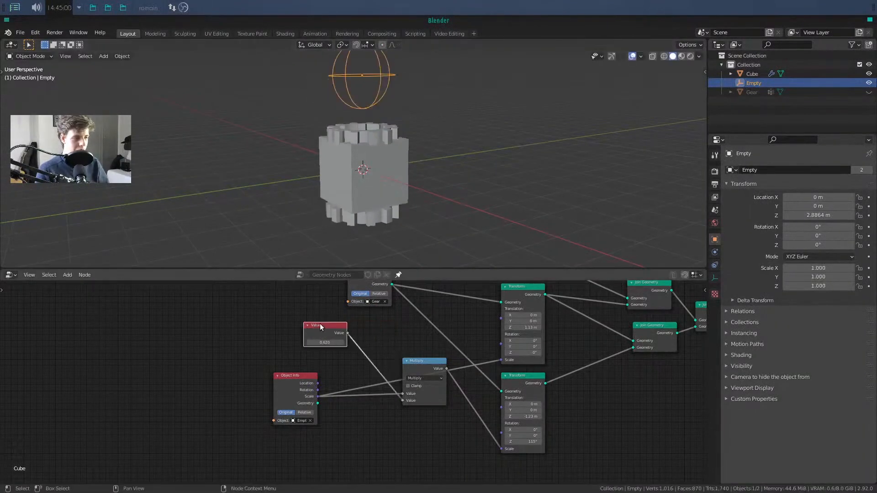
key("x")
left_click_drag(413, 363, 428, 381)
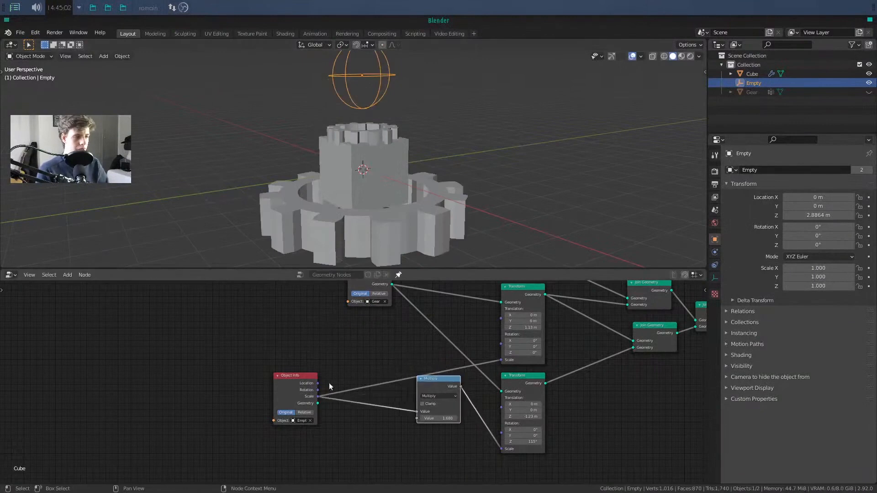
- Move the Empty's Object Info node closer to the Multiply node, set the multiplier to 1.640, and try scaling the Empty
left_click_drag(300, 379, 330, 359)
left_click_drag(437, 418, 420, 418, "shift")
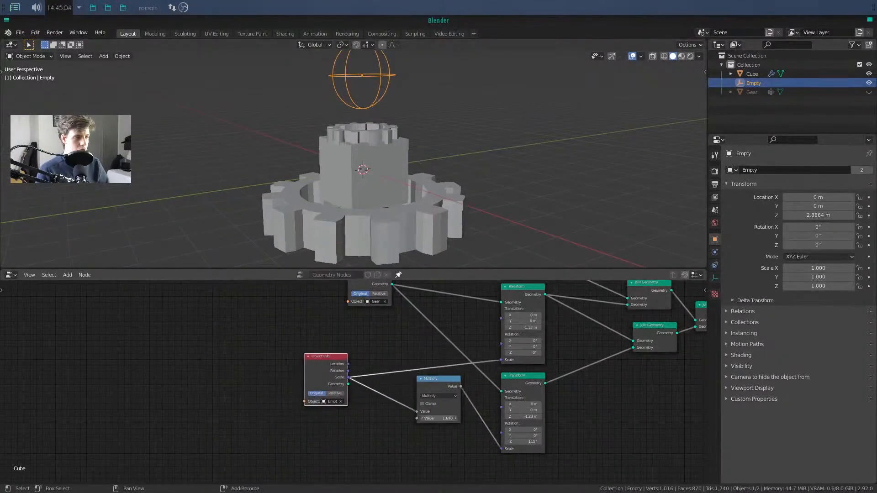
scroll(360, 402, "up", 3)
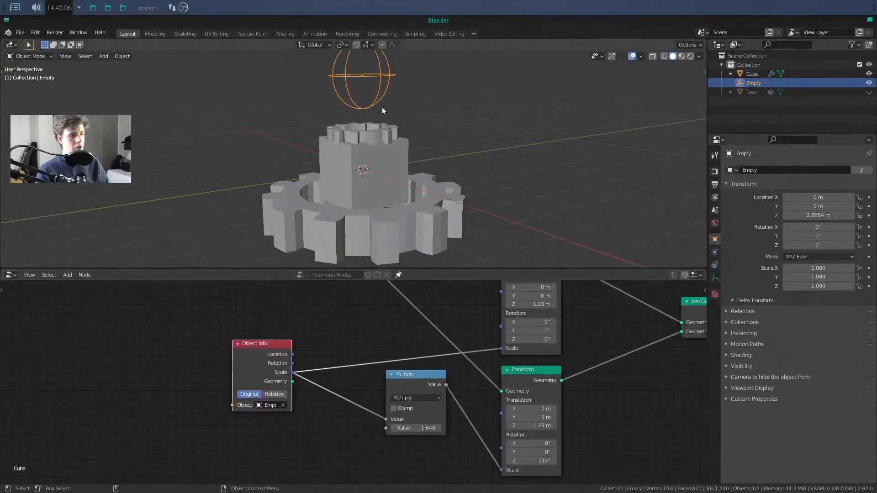
key("s")
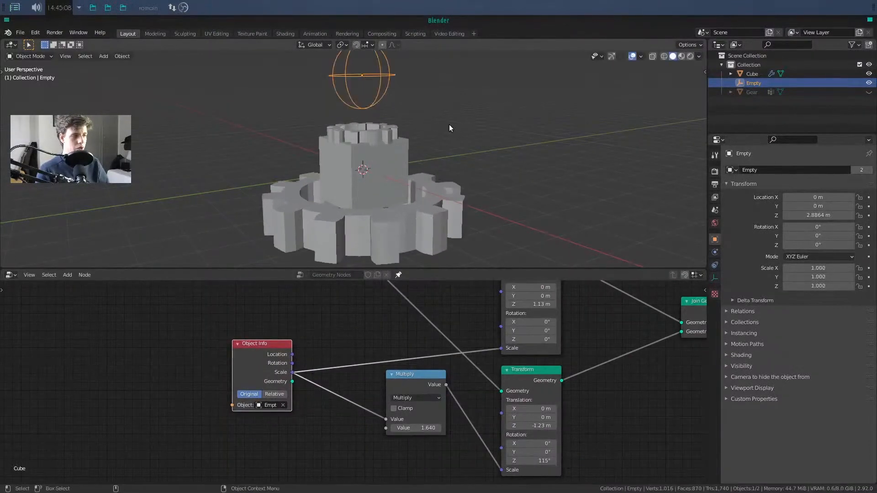
key("Escape")
- Reroute both links from the Empty's Scale through a shared point and insert a duplicate Multiply node before it with value 0.340
left_click_drag(267, 345, 195, 338)
left_click(396, 380)
key("shift+d")
left_click(319, 288)
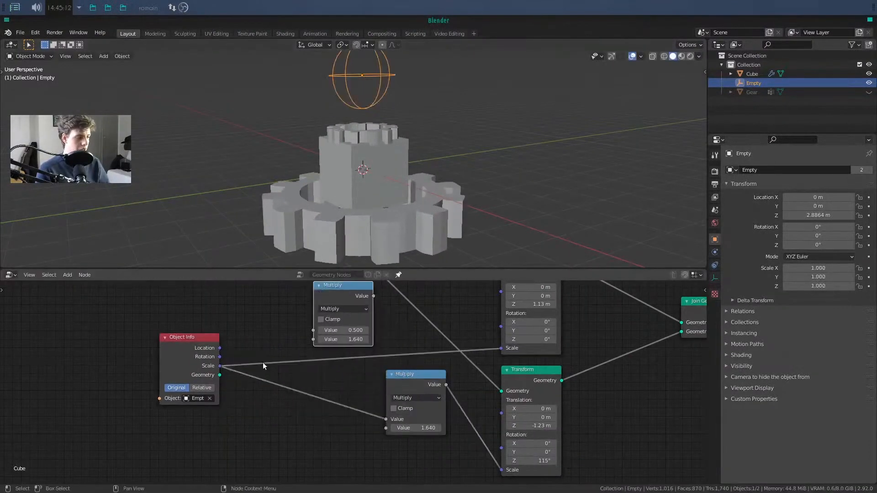
right_click_drag(271, 430, 272, 431, "shift")
left_click_drag(338, 313, 251, 402)
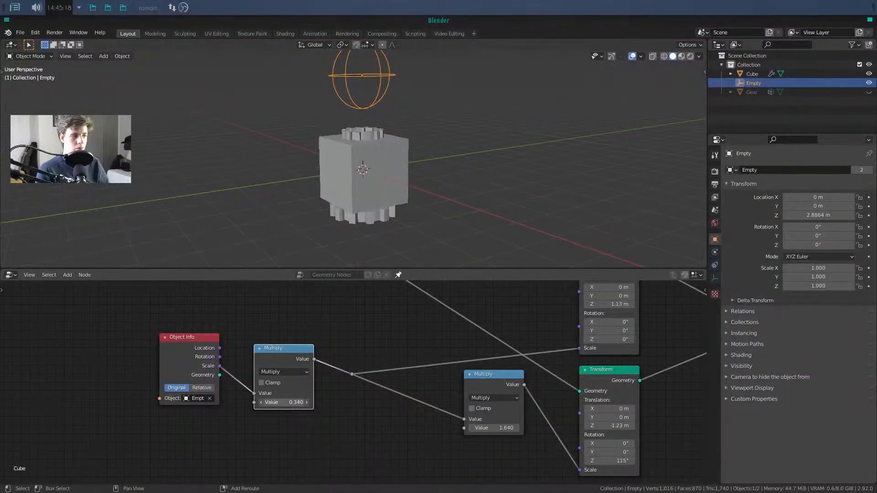
- Tidy the node layout by nudging the new Multiply node and moving the 1.640 Multiply node away from the lower Transform
mouse_move(289, 352)
left_mouse_down()
mouse_move(304, 346)
mouse_move(298, 357)
left_mouse_up()
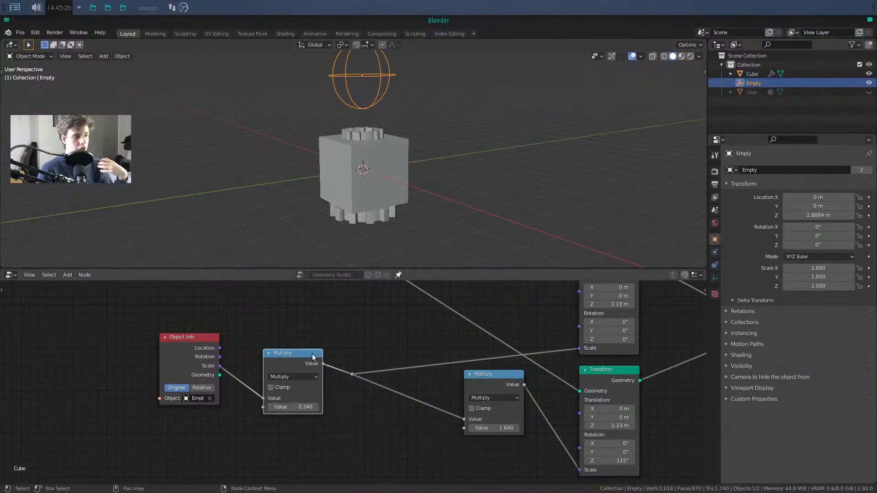
left_click_drag(313, 357, 313, 366)
middle_click_drag(399, 359, 290, 418)
scroll(365, 395, "down", 2)
left_click(361, 135)
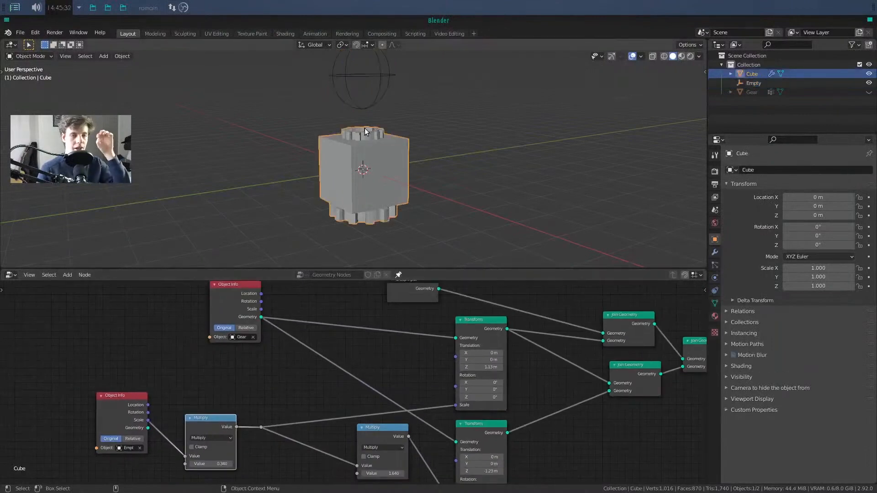
middle_click_drag(329, 366, 330, 307)
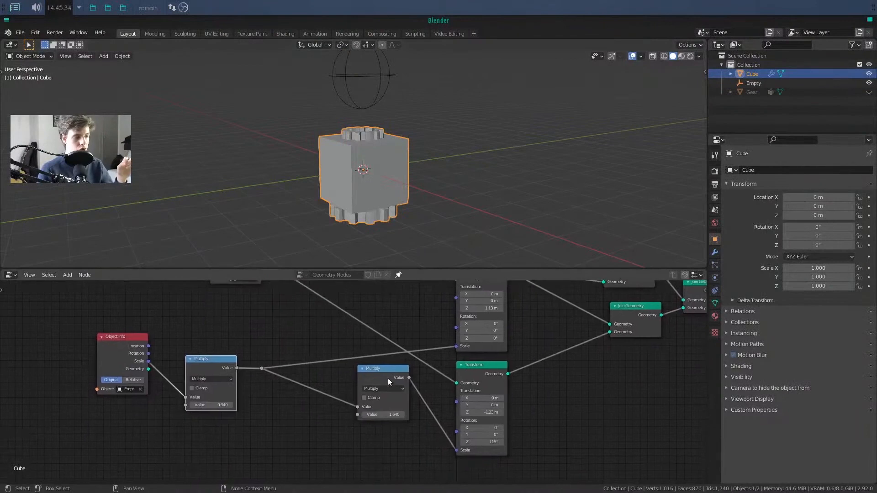
left_click_drag(390, 378, 364, 383)
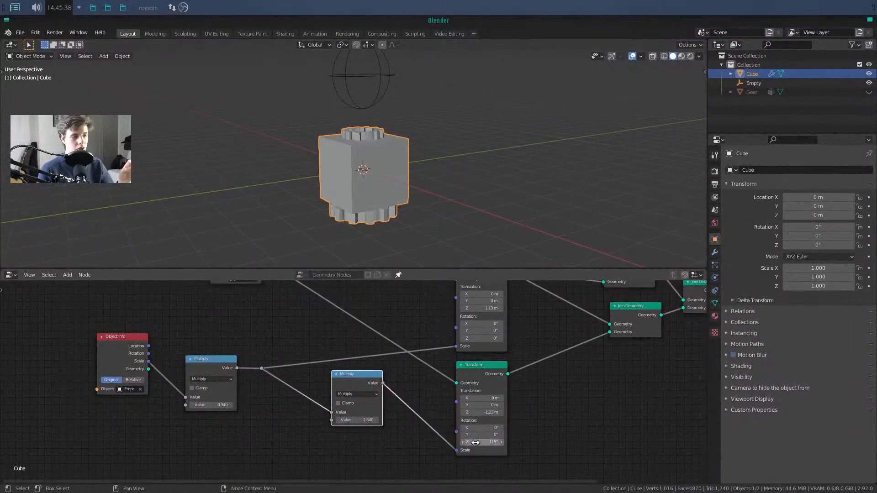
mouse_move(321, 311)
middle_mouse_down()
mouse_move(329, 376)
mouse_move(325, 320)
middle_mouse_up()
scroll(308, 345, "down", 1)
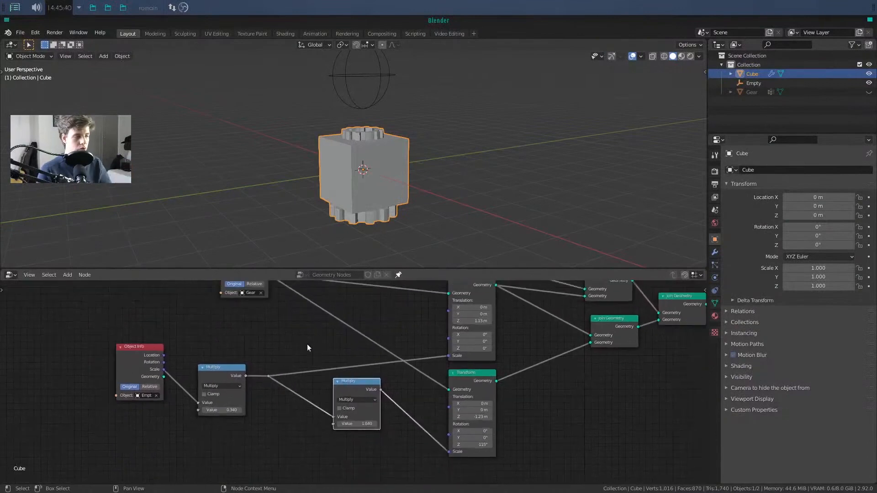
- Select the Empty and try scaling it and rotating it about the global Z axis
left_click(372, 102)
left_click(372, 102)
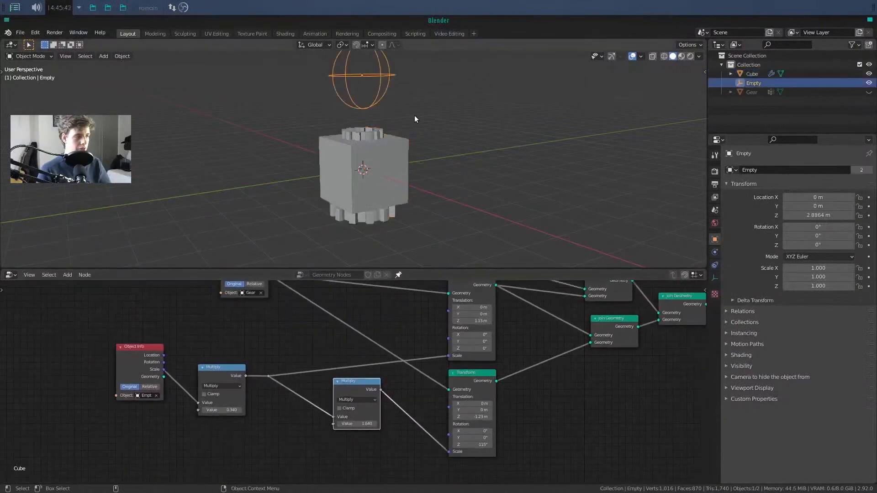
key("s")
key("Escape")
middle_click_drag(422, 124, 410, 137)
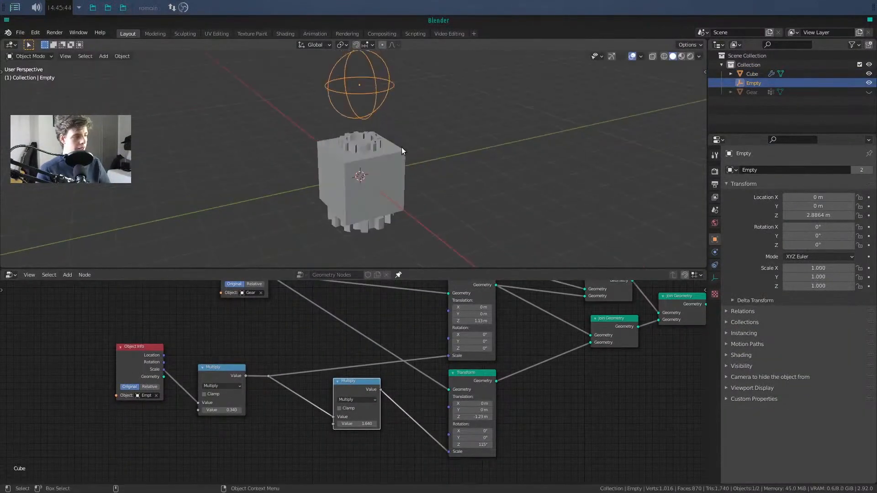
key("r")
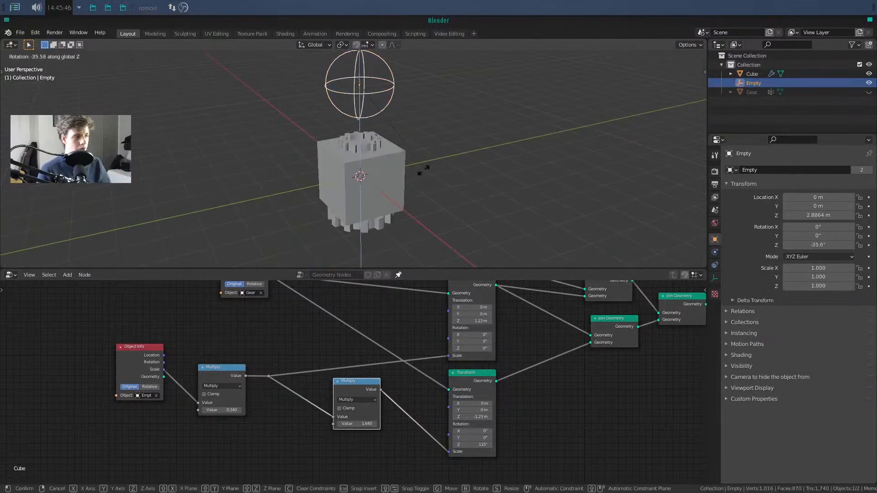
key("Escape")
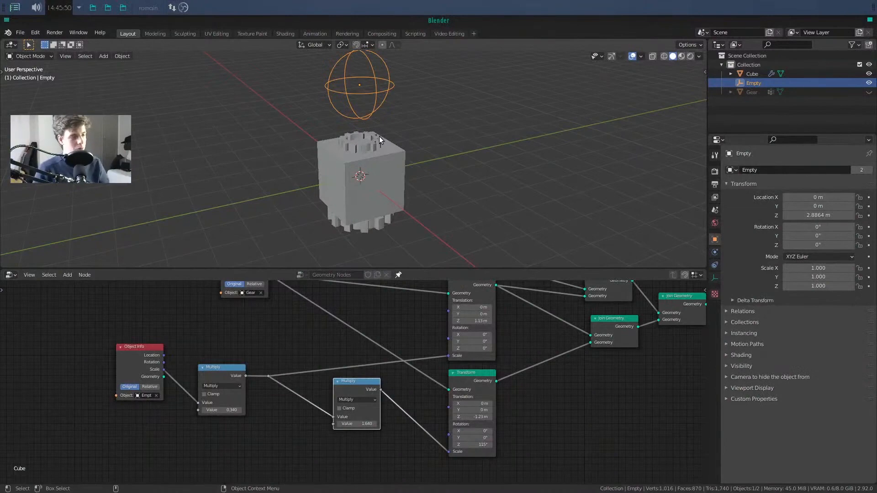
- Connect the Rotation output of the Empty's Object Info to the Rotation inputs of both Transform nodes
middle_click_drag(274, 345, 255, 361)
scroll(319, 338, "down", 2)
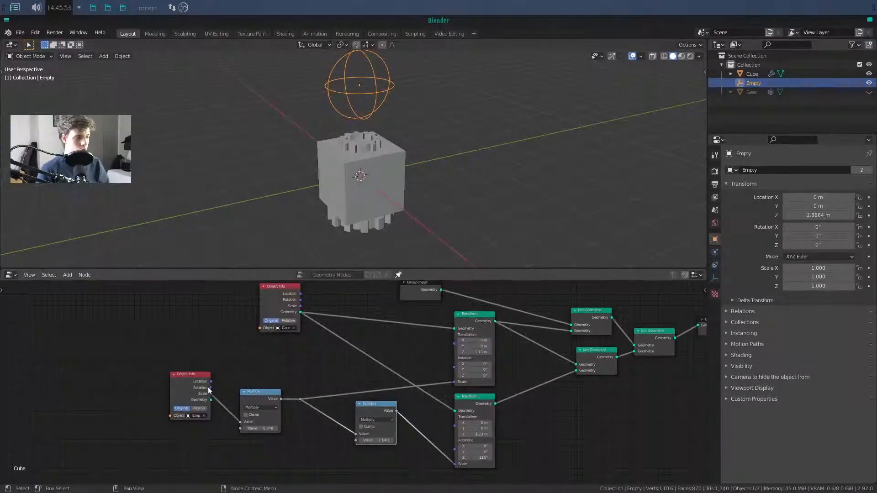
left_click_drag(208, 390, 247, 378)
scroll(250, 377, "up", 2)
middle_click_drag(255, 377, 222, 368)
left_click(172, 381)
left_click_drag(171, 382, 455, 347)
left_click_drag(173, 382, 455, 443)
- Try rotating the Empty about the global Z axis and examine how the gears on the cube follow
key("r")
key("z")
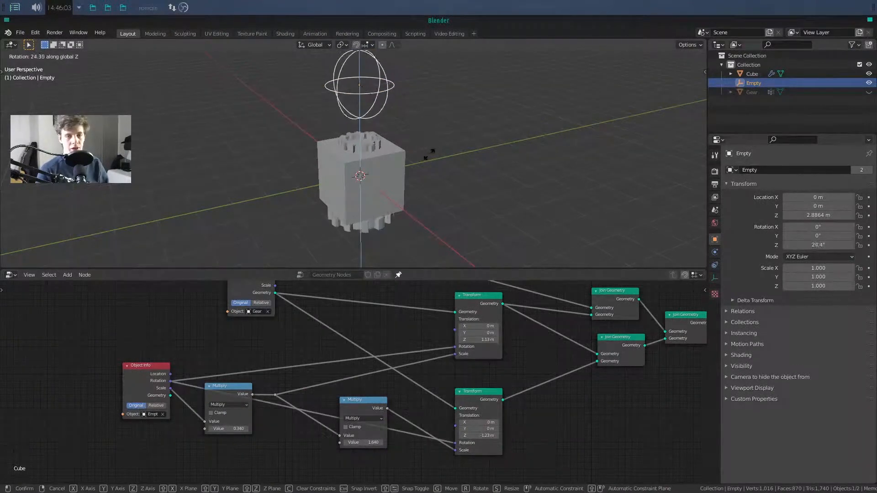
key("Escape")
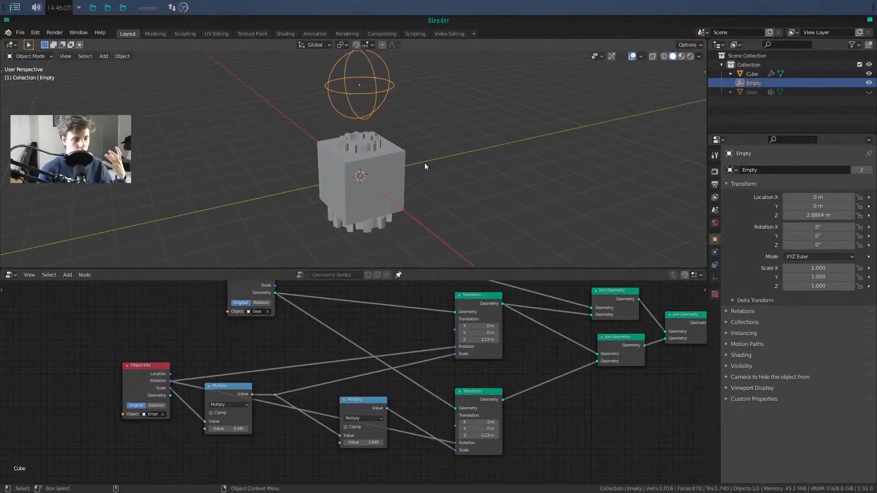
middle_click_drag(419, 177, 376, 179)
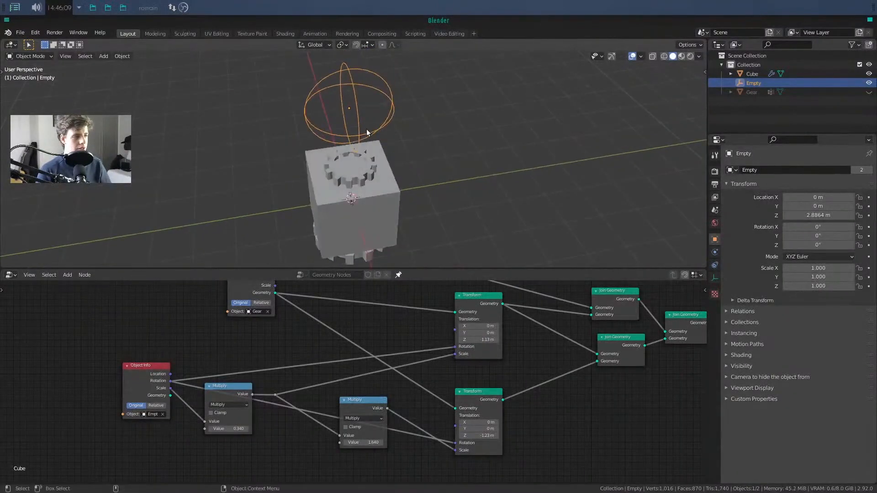
key("r")
key("z")
right_click(406, 133)
scroll(407, 131, "up", 2)
middle_click_drag(407, 135, 360, 167)
- Select the cube and move the Empty's Object Info, both Multiply nodes and the lower Transform away from the upper node branch
left_click(372, 163)
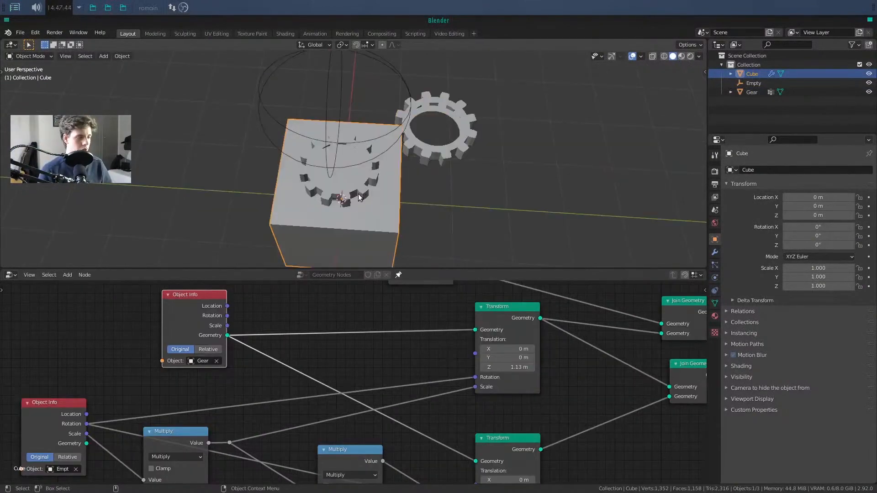
scroll(361, 341, "down", 3)
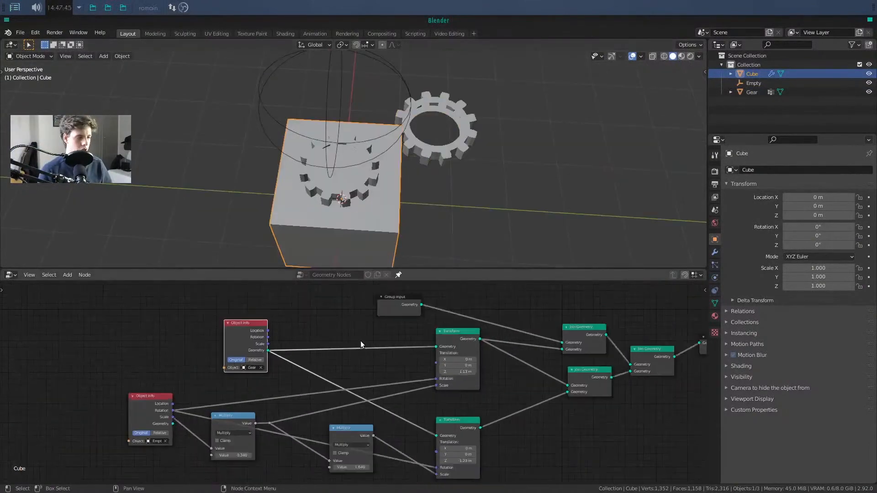
left_click_drag(336, 340, 279, 341)
middle_click_drag(100, 424, 132, 368)
left_click_drag(80, 345, 376, 438)
key("g")
left_click(221, 293)
- Duplicate the upper Transform node and connect the Gear Object Info's Geometry output to the copy's Geometry input
left_click(361, 332)
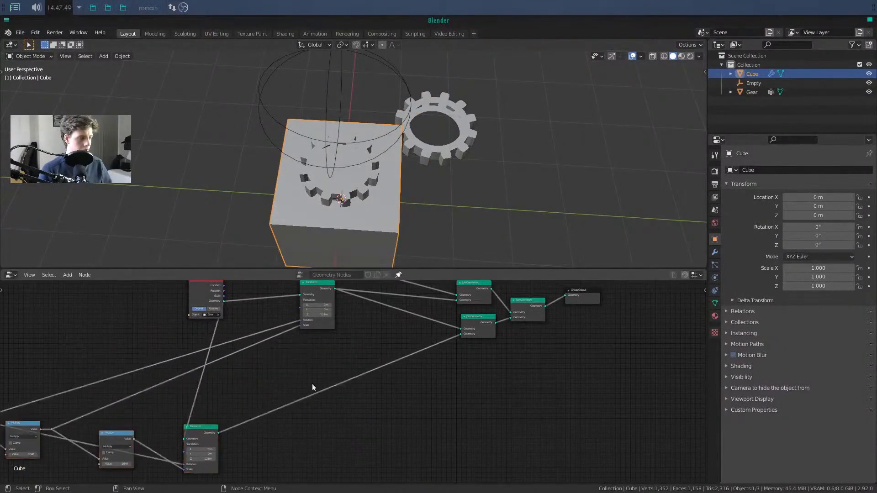
middle_click_drag(333, 347, 327, 402)
scroll(327, 401, "up", 4)
key("shift+d")
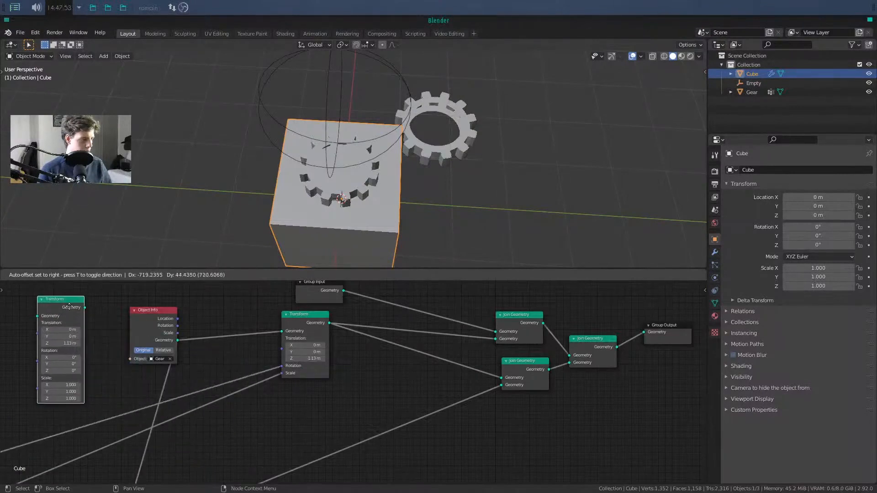
left_click(58, 303)
middle_click_drag(176, 322, 338, 340)
left_click_drag(339, 358, 199, 333)
middle_click_drag(237, 333, 250, 325)
- Insert a duplicate Join Geometry node before the Group Output and connect the new Transform's Geometry to it
scroll(250, 325, "down", 3)
middle_click_drag(333, 338, 239, 355)
middle_click_drag(450, 397, 330, 386)
left_click_drag(498, 339, 548, 343)
key("shift+d")
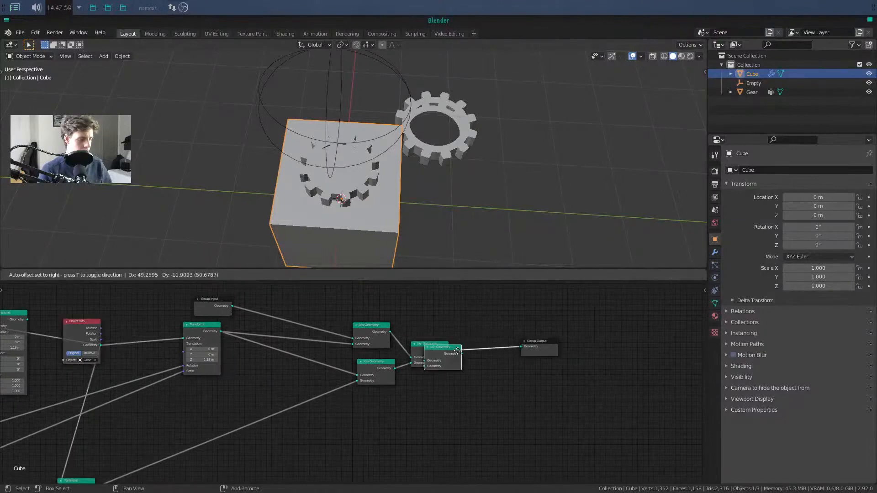
left_click(503, 350)
left_click_drag(28, 320, 470, 363)
- Move the new Transform beside the lower node branch and connect the 0.340 Multiply node's Value to its Scale
scroll(259, 385, "up", 2)
middle_click_drag(210, 379, 376, 399)
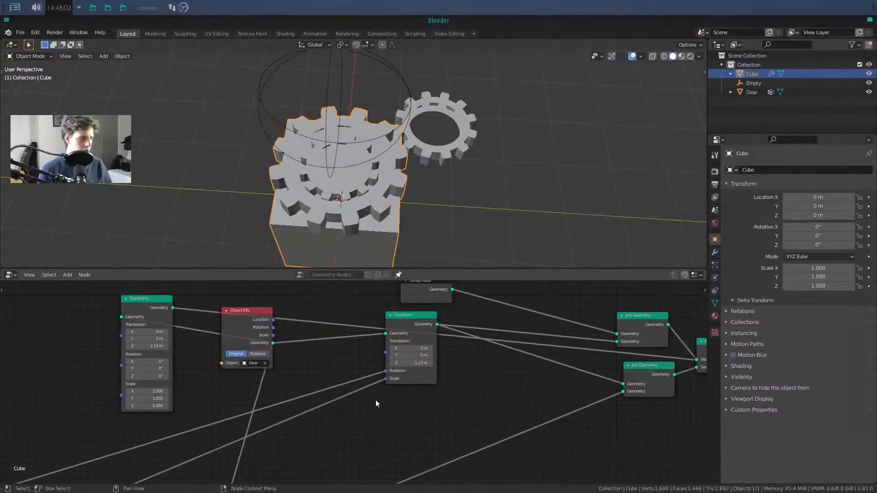
middle_click_drag(187, 365, 290, 366)
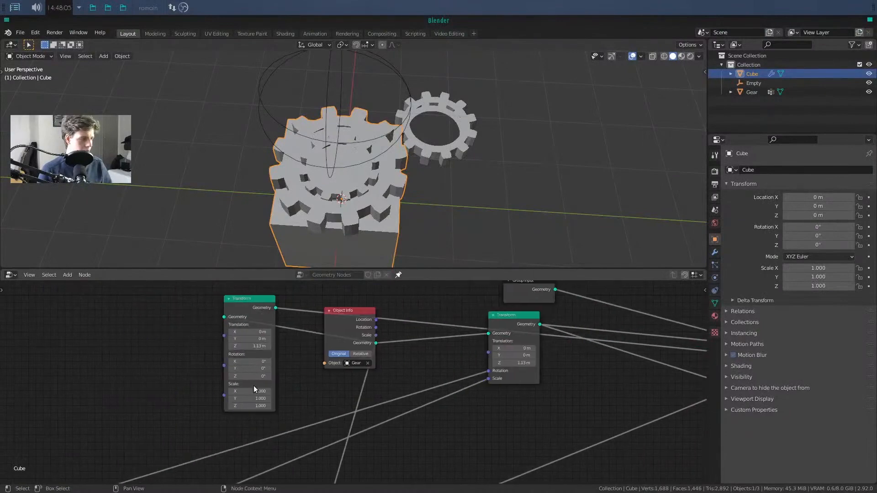
scroll(372, 355, "down", 3)
left_click_drag(346, 311, 586, 397)
middle_click_drag(503, 410, 473, 343)
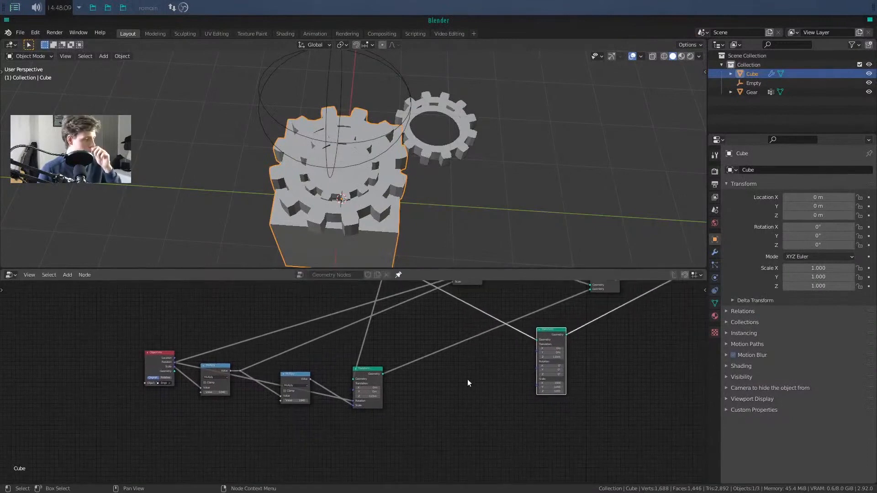
scroll(467, 381, "up", 4)
mouse_move(282, 376)
left_mouse_down()
mouse_move(305, 361)
mouse_move(293, 369)
left_mouse_up()
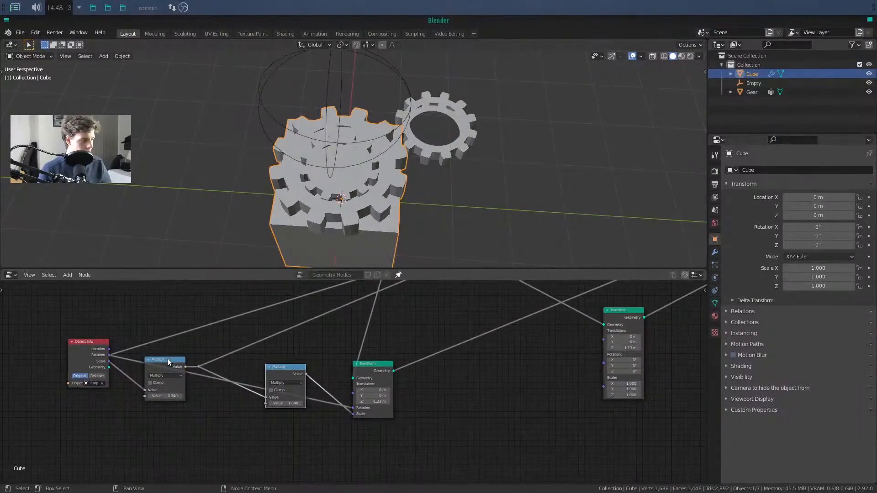
left_click_drag(168, 358, 604, 386)
- Insert a duplicate of the 0.340 Multiply node into the new Transform's Scale link and set its value to 0.490
key("shift+d")
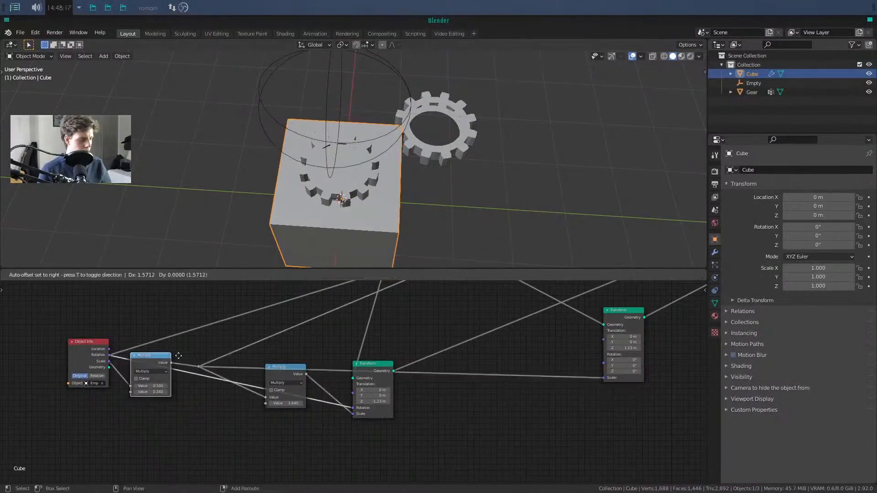
left_click(525, 360)
scroll(533, 408, "up", 1)
left_click_drag(531, 398, 557, 398)
middle_click_drag(379, 169, 345, 183)
scroll(345, 184, "up", 4)
middle_click_drag(601, 383, 511, 397)
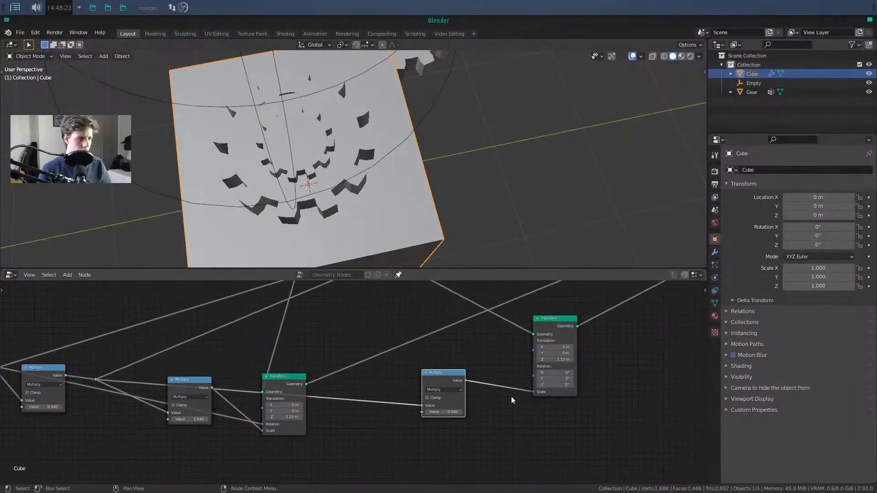
- Set the new Transform's translation to 0.64 m in Y and 1.05 m in Z
mouse_move(560, 359)
left_mouse_down("ctrl")
mouse_move(587, 359)
mouse_move(568, 359)
left_mouse_up("ctrl")
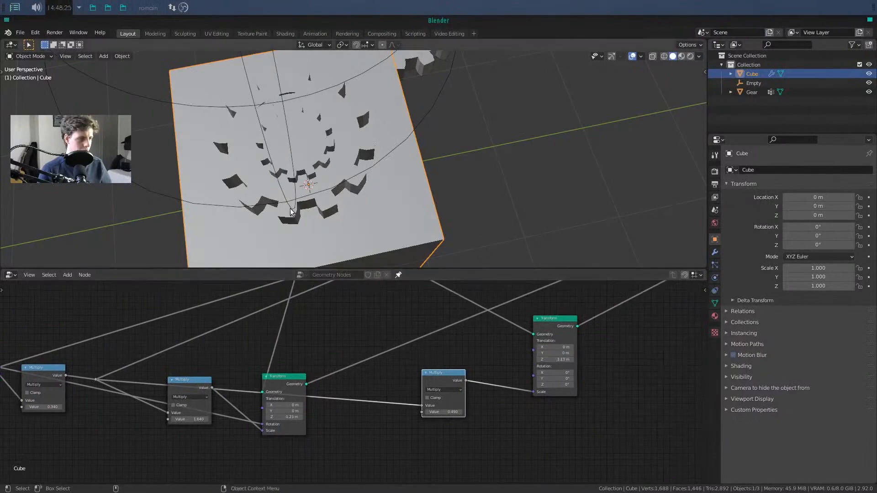
middle_click_drag(290, 208, 323, 213)
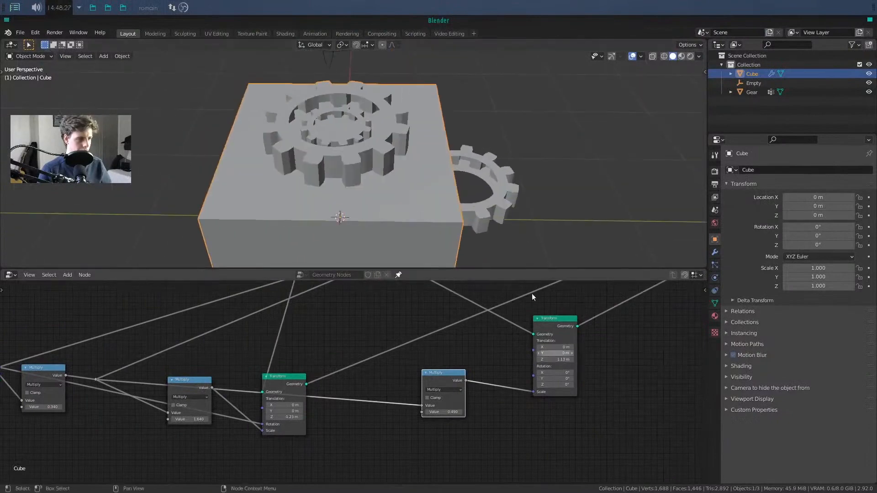
left_click_drag(565, 353, 576, 352)
middle_click_drag(403, 158, 487, 187, "alt")
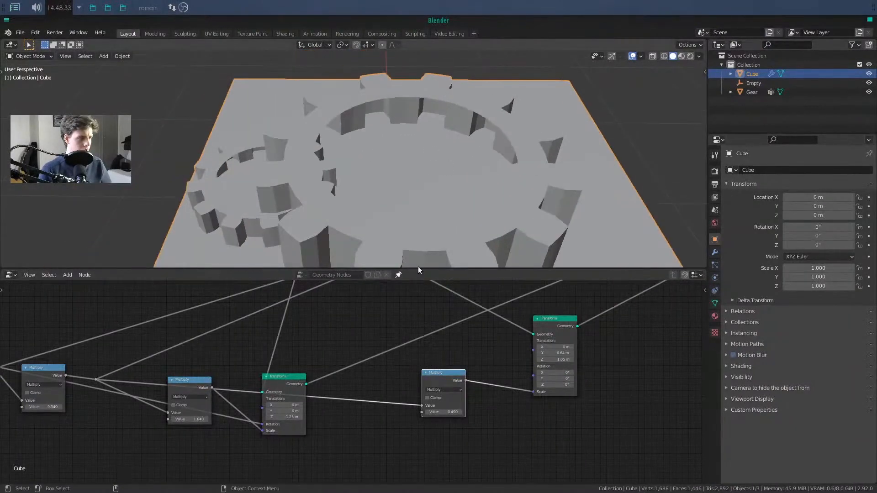
- Offset the larger top gear along Y with the upper Transform's translation to separate it from the small gear
middle_click_drag(411, 378, 389, 419)
middle_click_drag(418, 327, 395, 392)
left_click_drag(379, 333, 393, 333)
middle_click_drag(310, 201, 410, 183)
- Set the small gear's Multiply value to 0.620 and its Transform's Z rotation to 15.8° so the gear teeth mesh
middle_click_drag(497, 403, 447, 344)
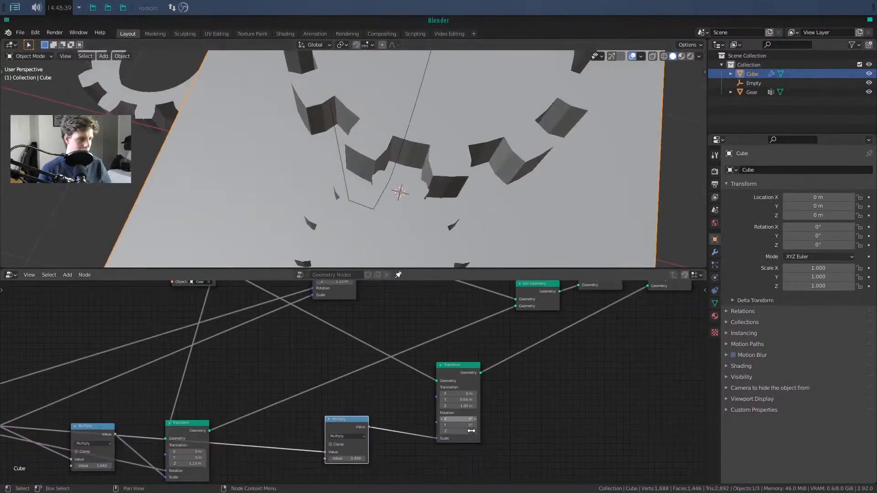
left_click_drag(350, 458, 377, 458)
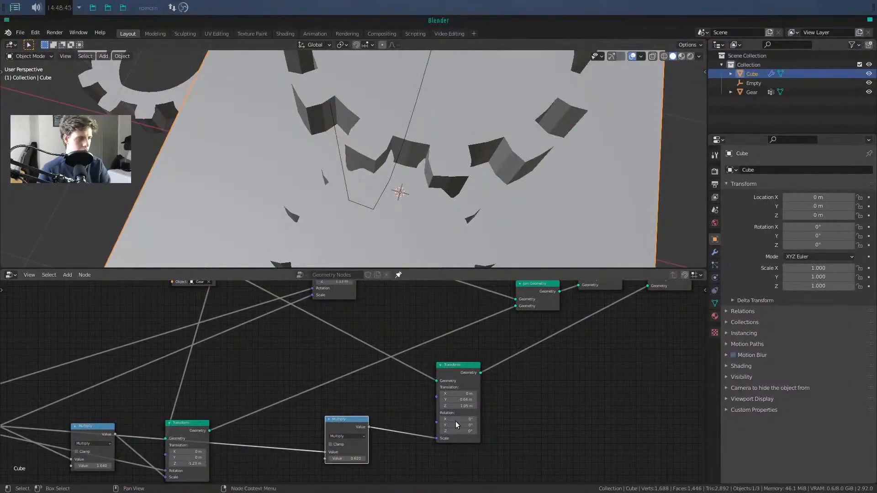
left_click_drag(457, 431, 466, 431)
- Enable Cavity in the viewport shading so the gear edges stand out
middle_click_drag(411, 196, 663, 47)
left_click(699, 56)
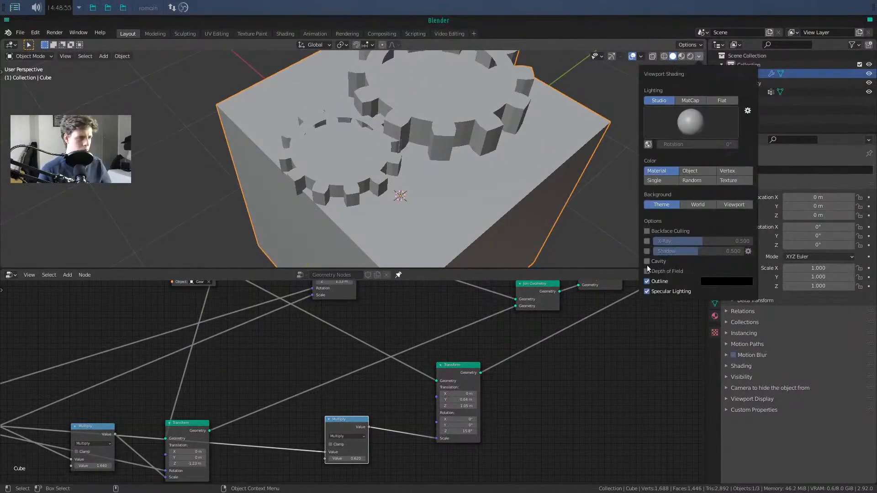
mouse_move(456, 199)
middle_mouse_down()
mouse_move(405, 189)
mouse_move(431, 177)
mouse_move(419, 143)
mouse_move(410, 171)
mouse_move(425, 174)
mouse_move(397, 210)
middle_mouse_up()
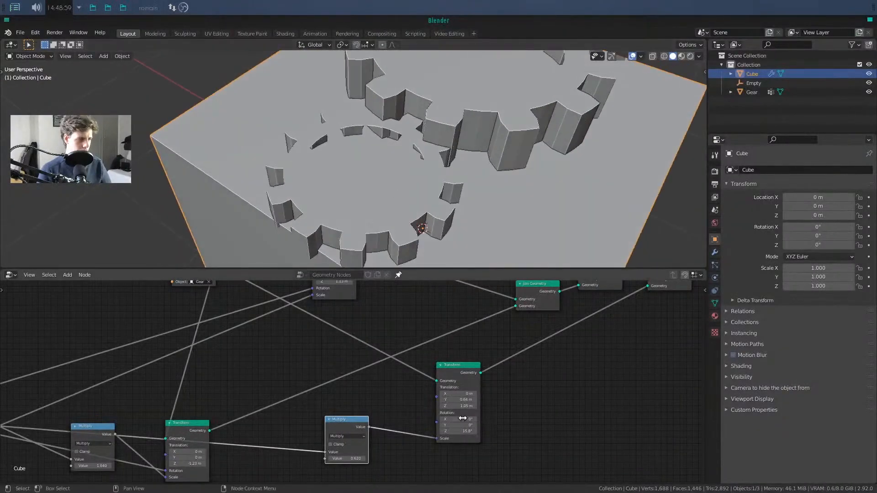
- Set the small gear's Multiply value to 0.700 and its Transform's Y translation to 0.76 m
left_click_drag(347, 459, 370, 458)
left_click_drag(457, 400, 465, 399)
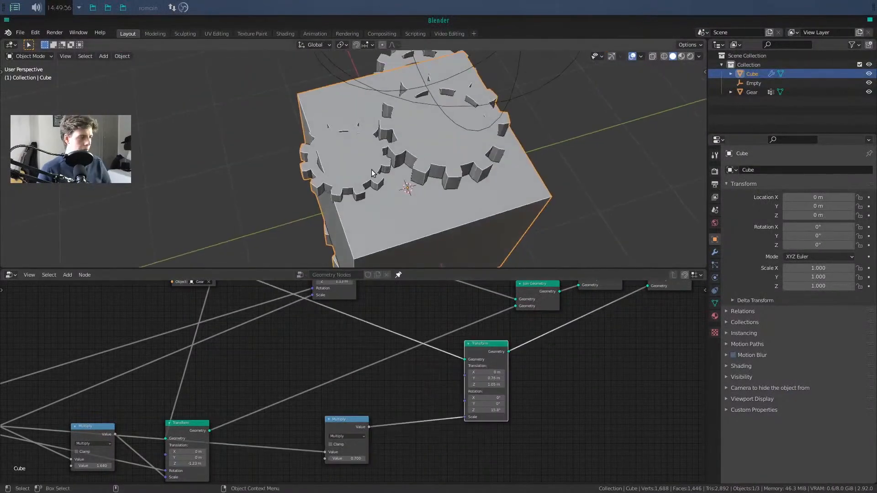
middle_click_drag(372, 169, 403, 170)
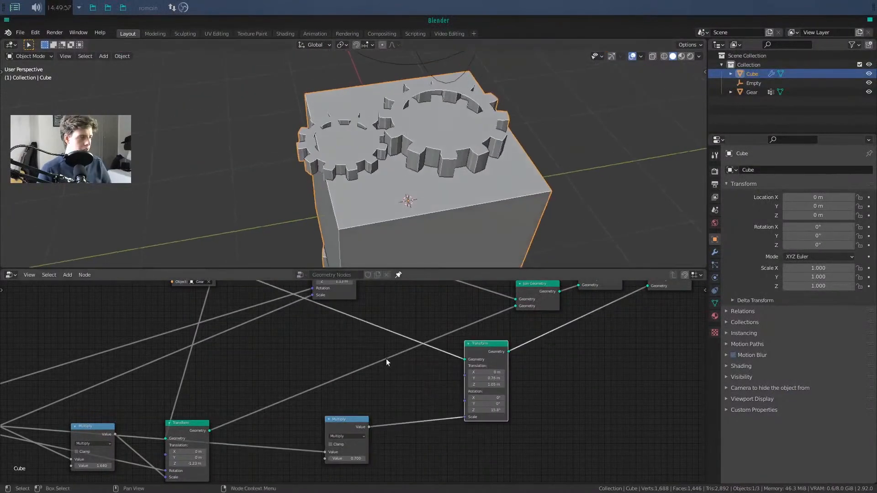
- Select the Empty, test-rotate it about Z without keeping the rotation, and inspect how the top gears mesh
scroll(363, 385, "down", 2)
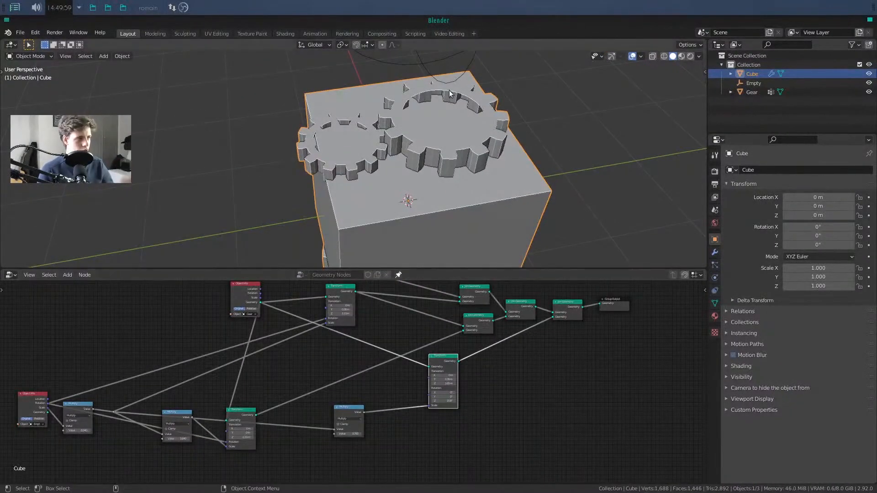
left_click(467, 72)
middle_click_drag(467, 72, 449, 126)
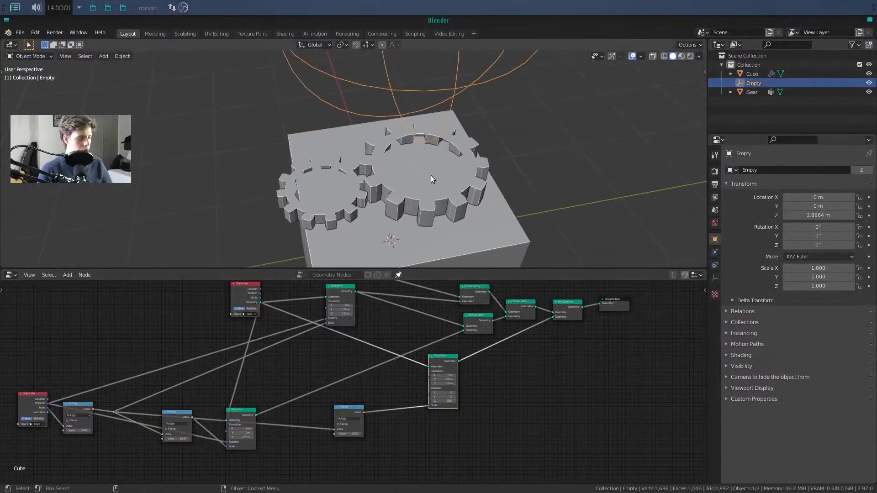
key("r")
key("z")
right_click(421, 193)
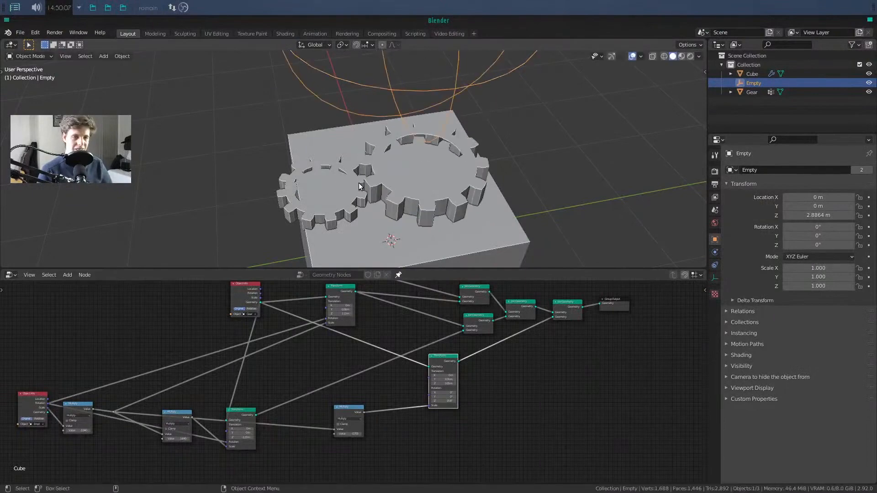
scroll(360, 186, "up", 3)
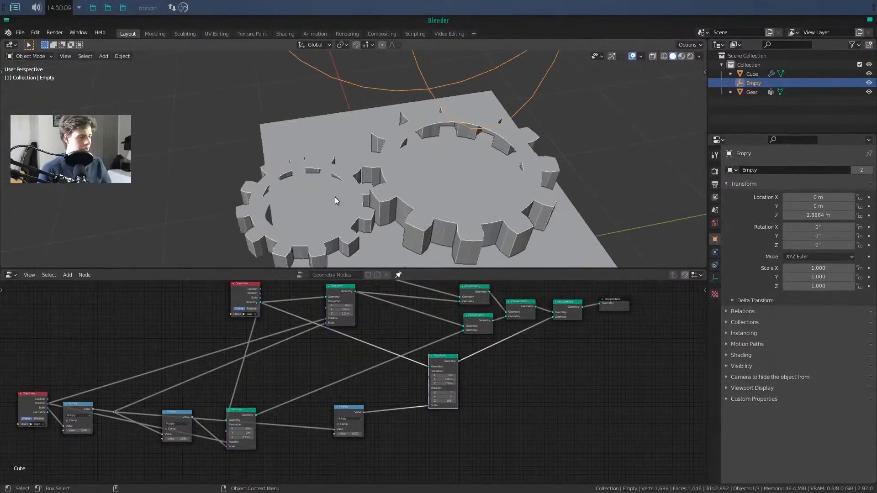
mouse_move(335, 197)
middle_mouse_down()
mouse_move(410, 225)
mouse_move(443, 200)
mouse_move(346, 203)
middle_mouse_up()
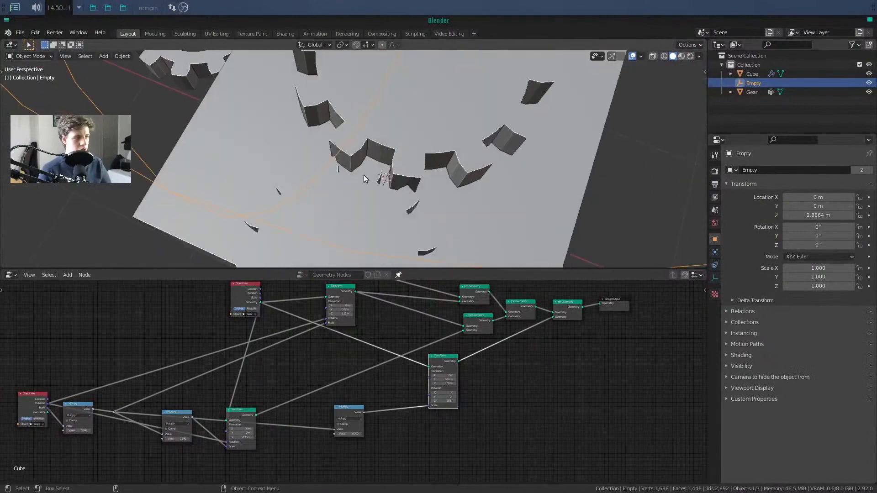
middle_click_drag(364, 237, 313, 193)
- Add a Value node set to 15.800 and place it below the 0.700 Multiply node
scroll(365, 383, "up", 8)
middle_click_drag(450, 429, 407, 377)
left_click_drag(324, 365, 282, 343)
middle_click_drag(305, 367, 338, 321)
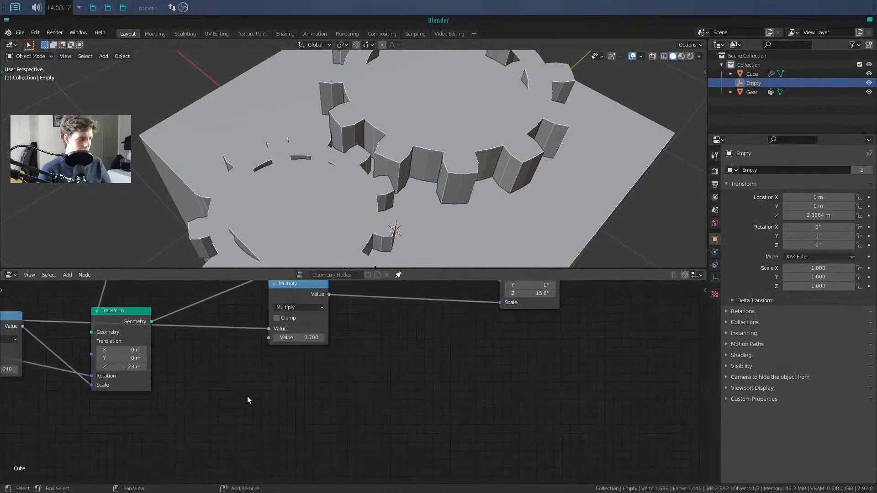
key("shift+a")
left_click(231, 397)
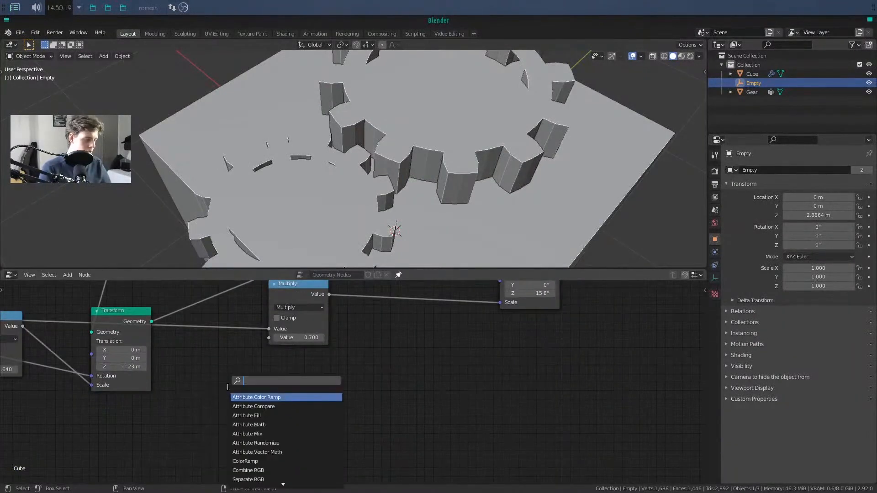
type("va")
key("Return")
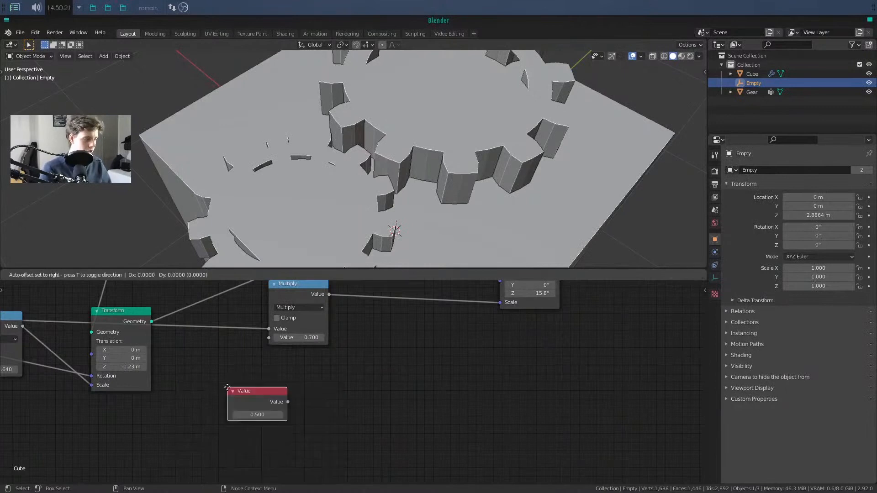
left_click(270, 352)
left_click(292, 376)
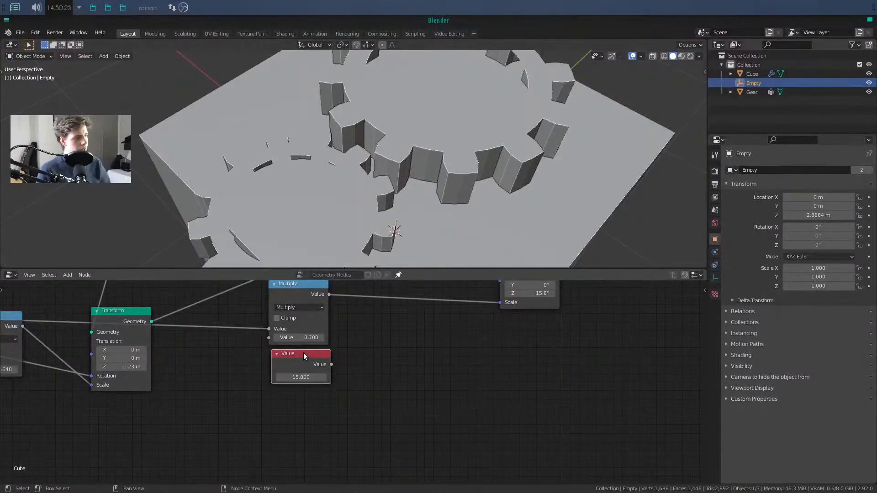
left_click_drag(303, 353, 303, 387)
- Move the small gear's Transform node aside and link the Empty's Object Info Rotation to its Rotation input
scroll(372, 385, "down", 1)
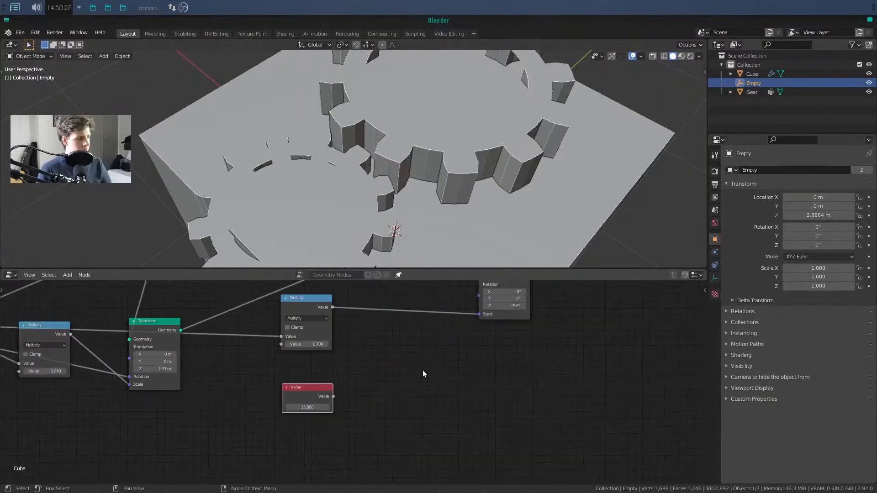
middle_click_drag(423, 369, 332, 417)
scroll(338, 415, "down", 1)
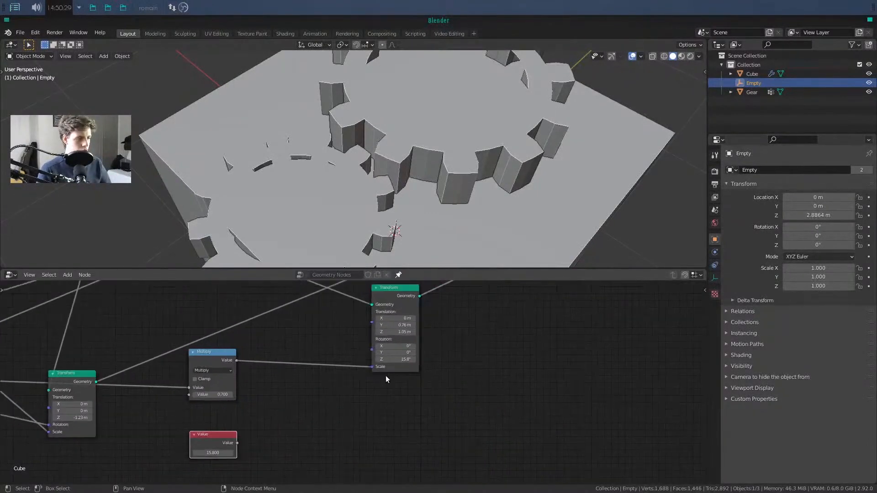
left_click_drag(400, 305, 429, 307)
scroll(349, 347, "down", 2)
middle_click_drag(349, 346, 295, 329)
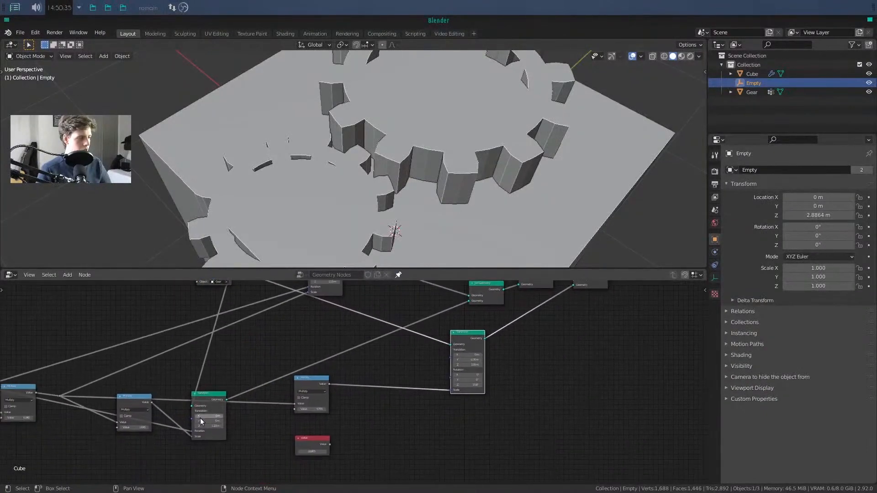
middle_click_drag(200, 418, 345, 404)
left_click_drag(130, 373, 597, 356)
scroll(462, 95, "down", 4)
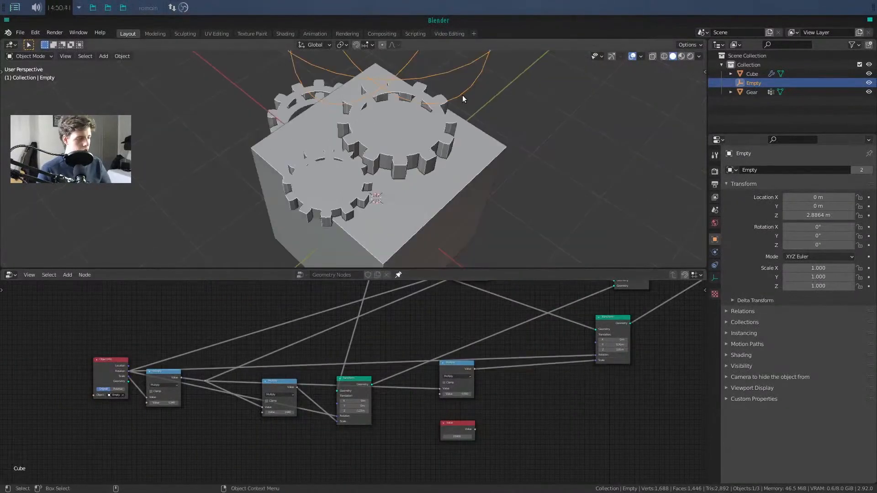
- Test-rotate the Empty about Z from two viewing angles to examine how the top gears turn, discarding each rotation
key("r")
key("z")
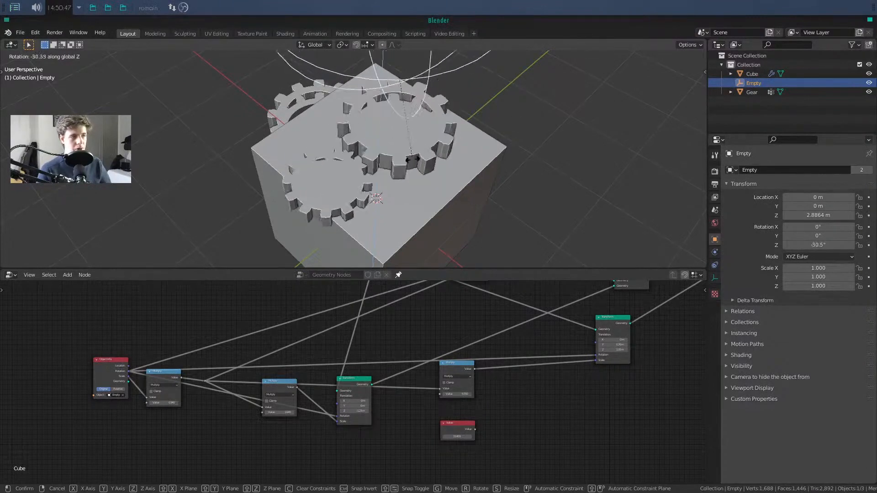
right_click(457, 174)
middle_click_drag(410, 177, 468, 178)
key("r")
key("z")
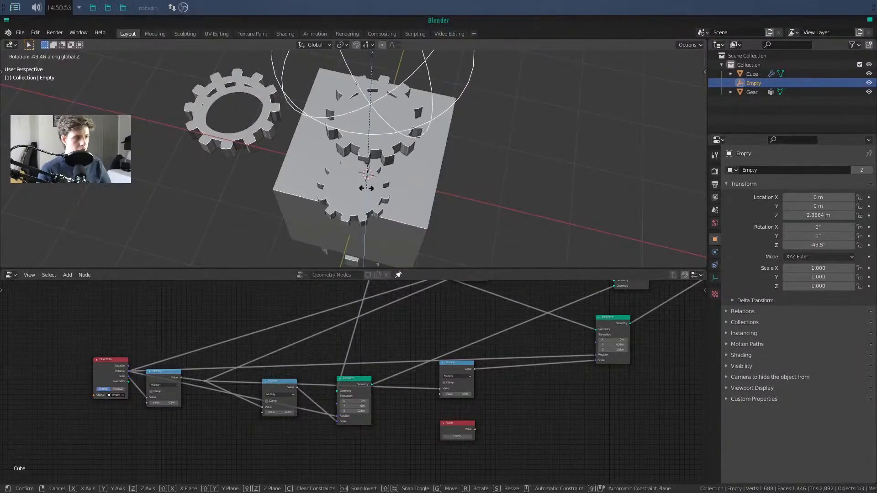
right_click(410, 194)
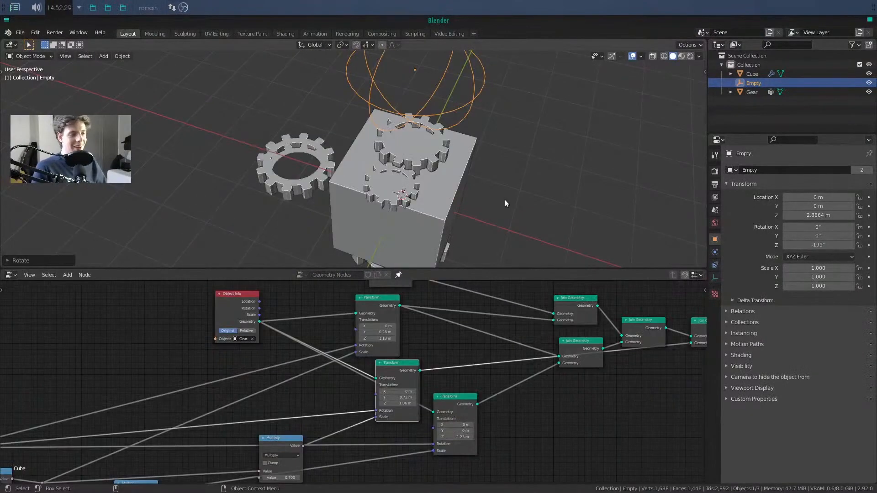
- Rotate the Empty about the global Z axis to -216°
middle_click_drag(505, 199, 439, 121)
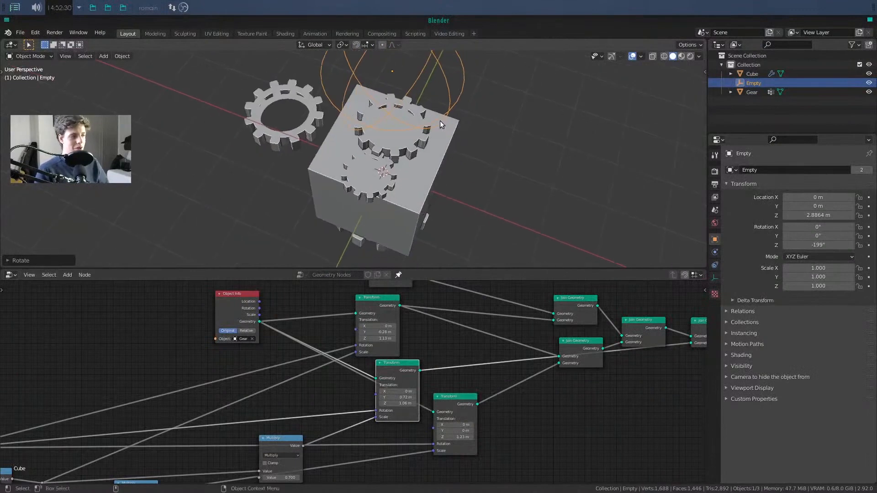
key("r")
key("z")
left_click(436, 153)
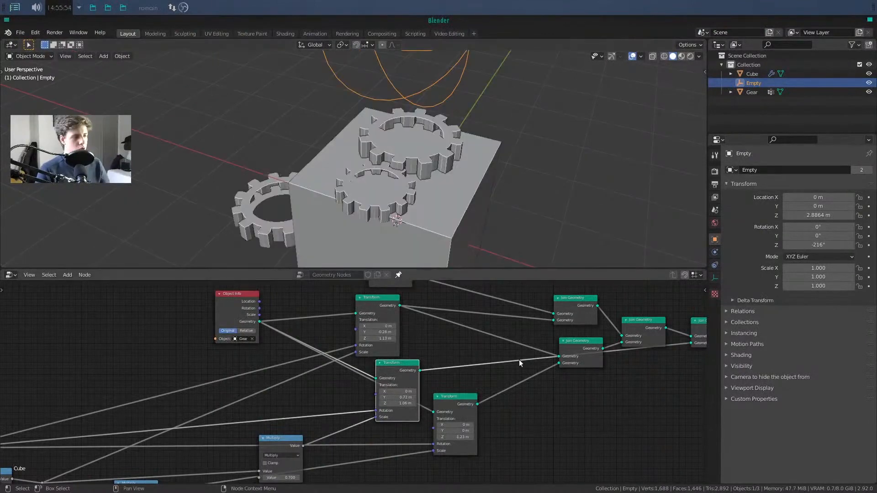
- Try another Z rotation of the Empty to check the gear motion, without keeping it
scroll(519, 359, "down", 2)
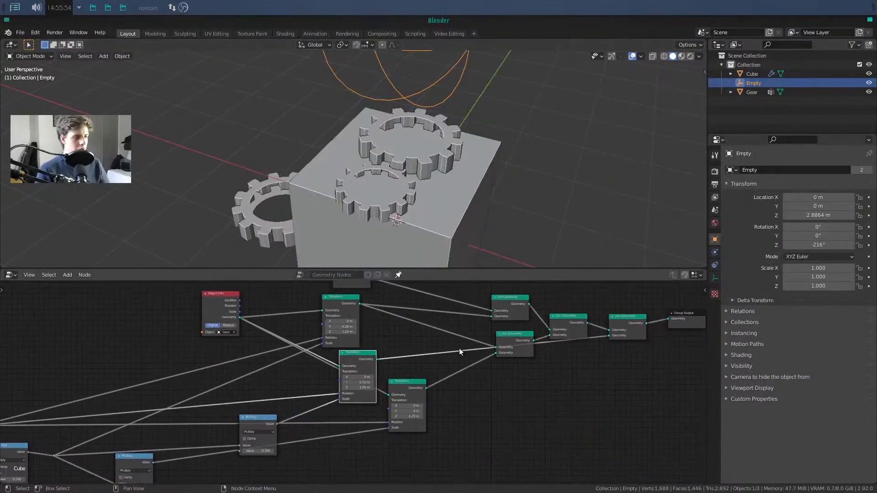
middle_click_drag(424, 340, 401, 333)
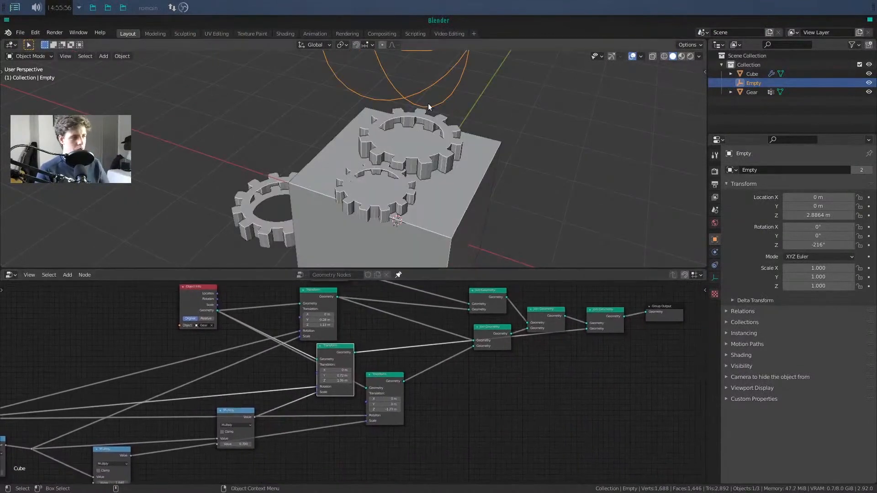
key("r")
key("z")
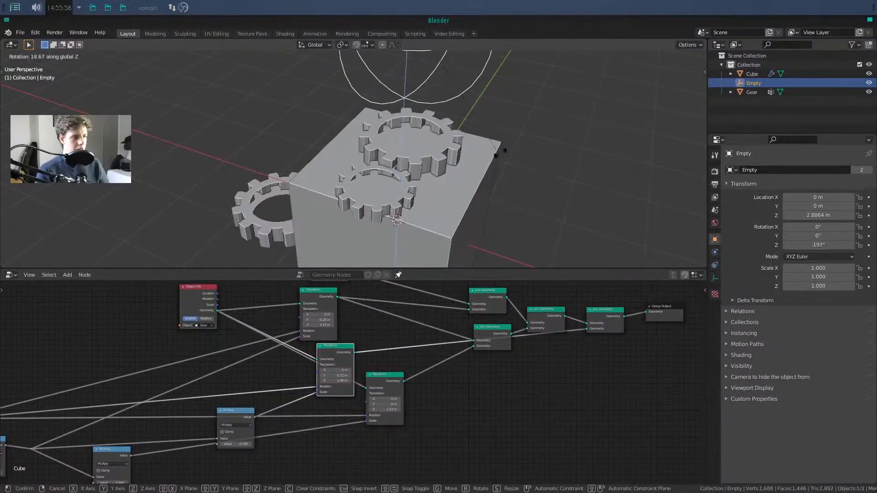
right_click(503, 151)
- Spread apart the 0.700 Multiply node, the small gear's Transform and the -1.23 m Transform
middle_click_drag(512, 397, 568, 343)
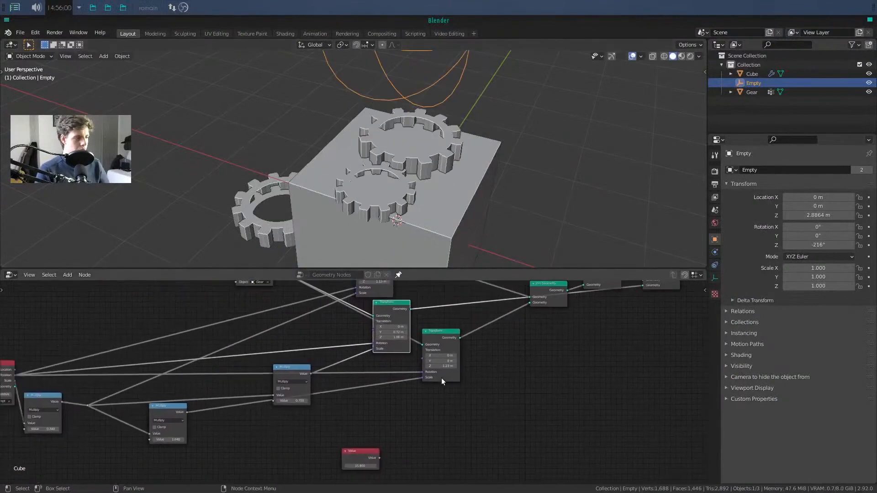
scroll(403, 393, "up", 3)
middle_click_drag(403, 394, 471, 364)
left_click_drag(349, 335, 321, 372)
middle_click_drag(520, 334, 375, 393)
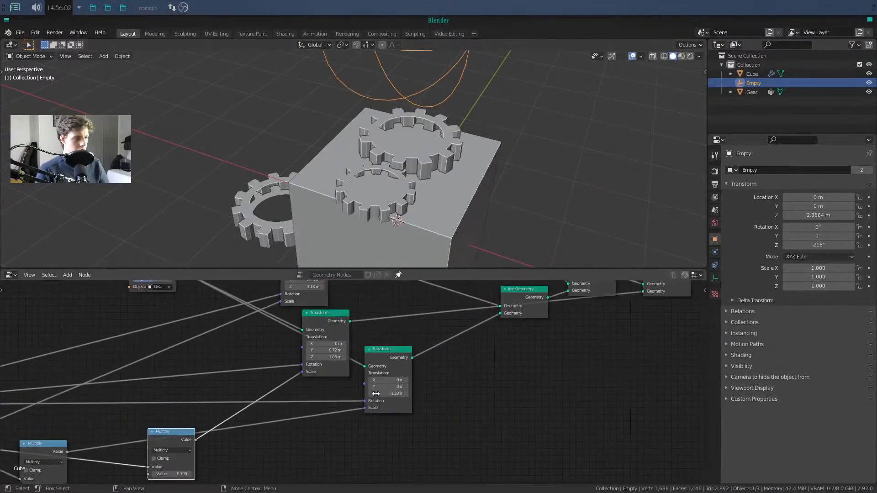
left_click(325, 316)
left_click_drag(325, 317, 294, 323)
left_click_drag(406, 353, 430, 354)
- Move the Gear's Object Info, the upper Transform and the Group Input node outward to untangle the node tree
middle_click_drag(424, 349, 468, 390)
scroll(337, 364, "down", 3)
middle_click_drag(282, 330, 314, 380)
left_click_drag(255, 345, 101, 348)
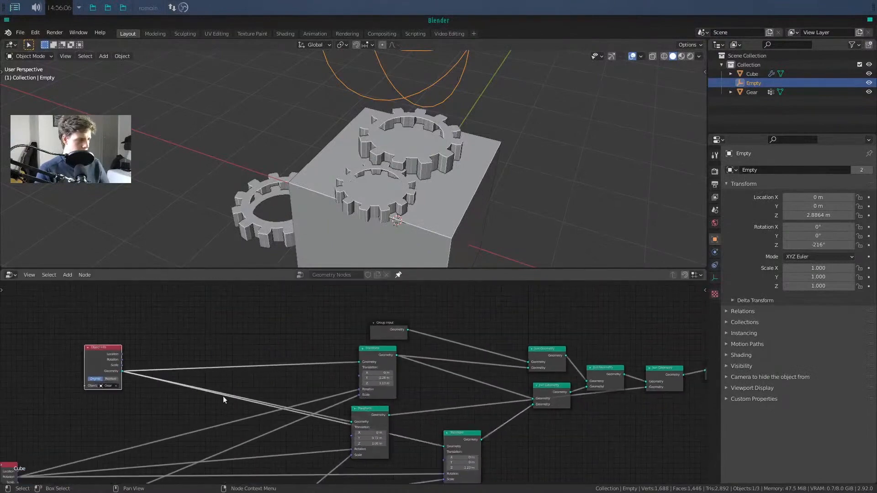
left_click_drag(374, 355, 312, 317)
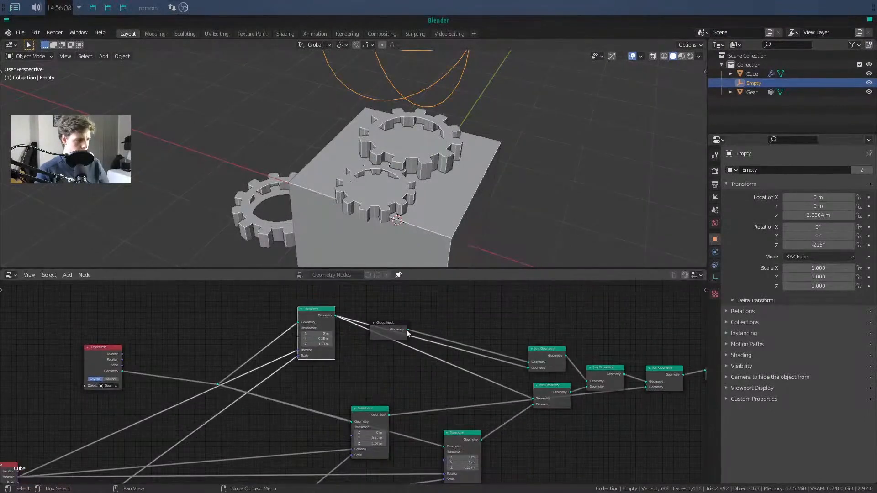
left_click_drag(396, 325, 221, 284)
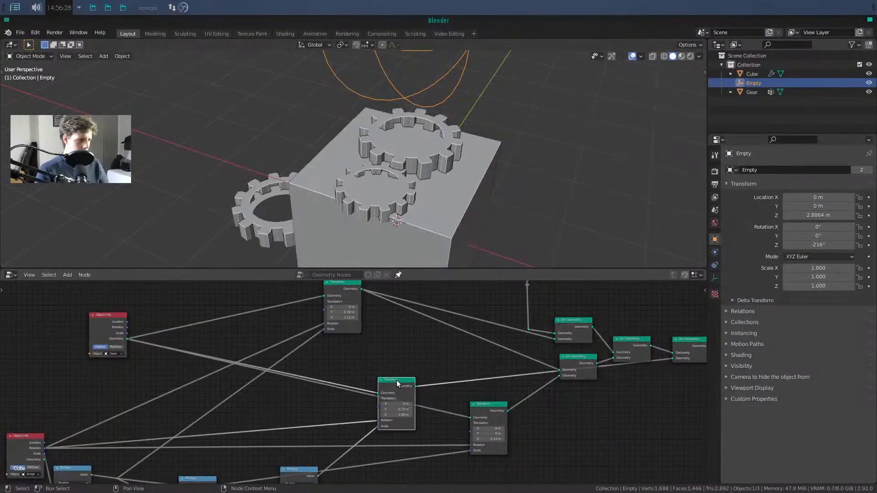
- Reposition the 0.700 and 1.640 Multiply nodes and the -1.23 m Transform to clear space between them
left_click(489, 405)
middle_click_drag(462, 400, 456, 345)
middle_click_drag(297, 406, 337, 354)
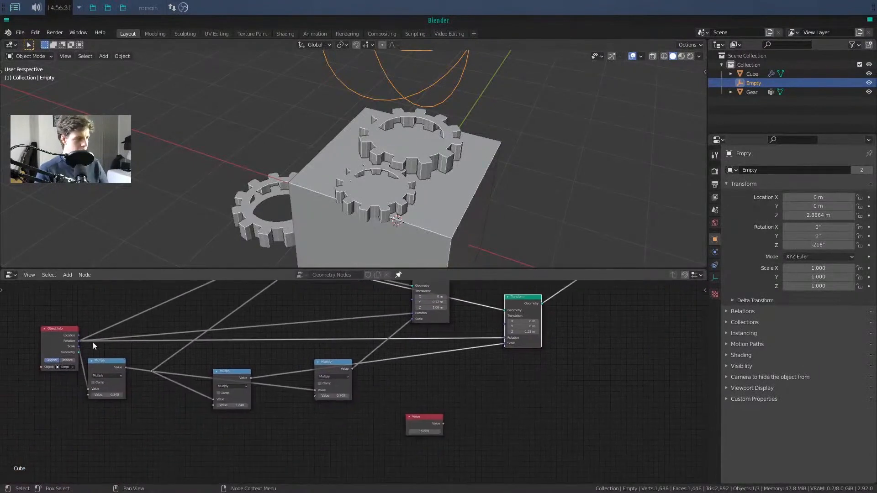
left_click_drag(333, 366, 313, 296)
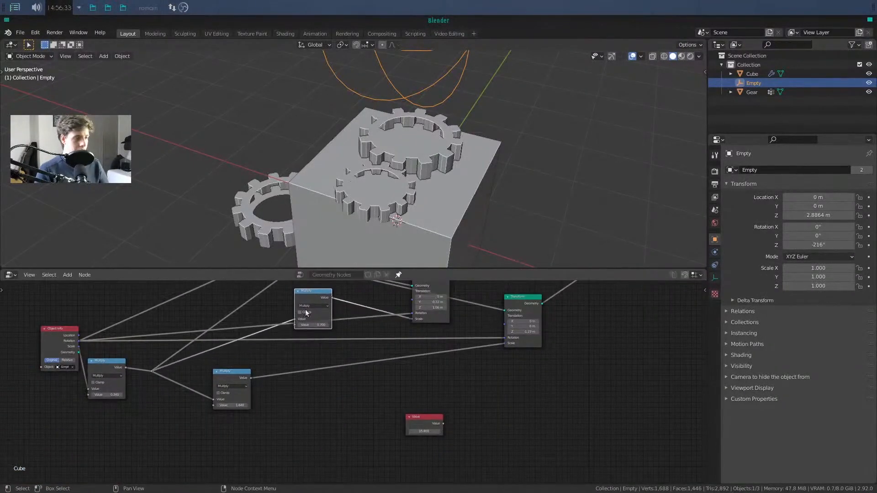
left_click_drag(234, 374, 221, 412)
left_click_drag(519, 297, 533, 311)
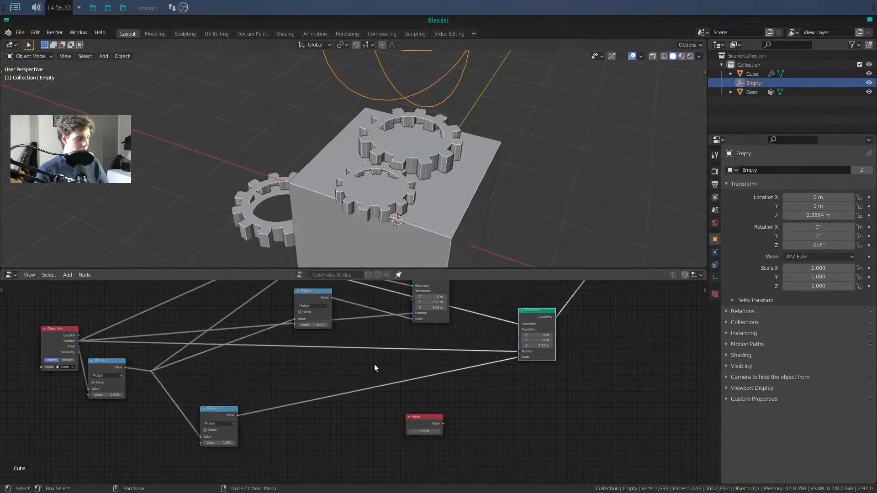
- Insert a Vector Math node into the rotation link of the -1.23 m Transform, set to Multiply with -1.000 on every axis
key("shift+a")
left_click(334, 374)
type("vec")
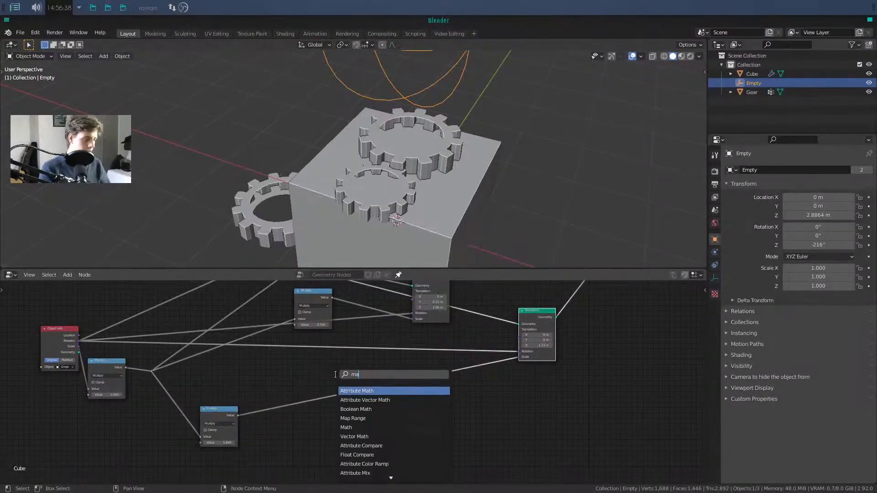
key("Down")
key("Down")
key("Down")
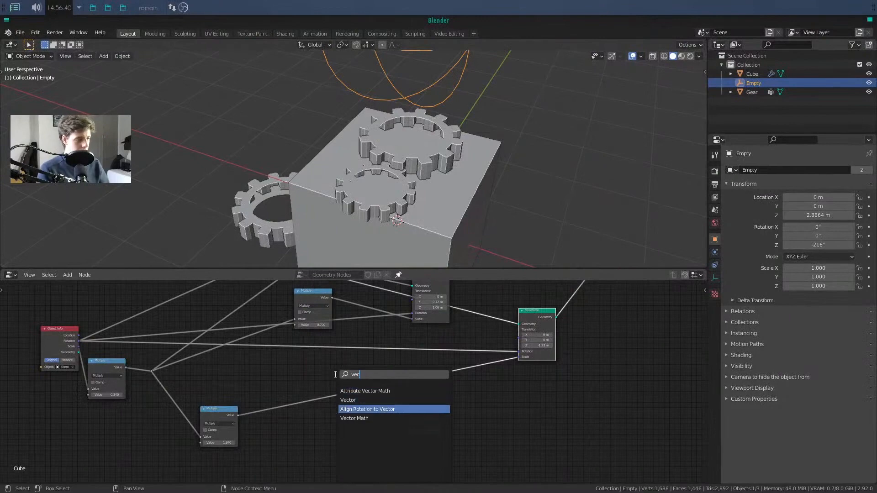
key("Return")
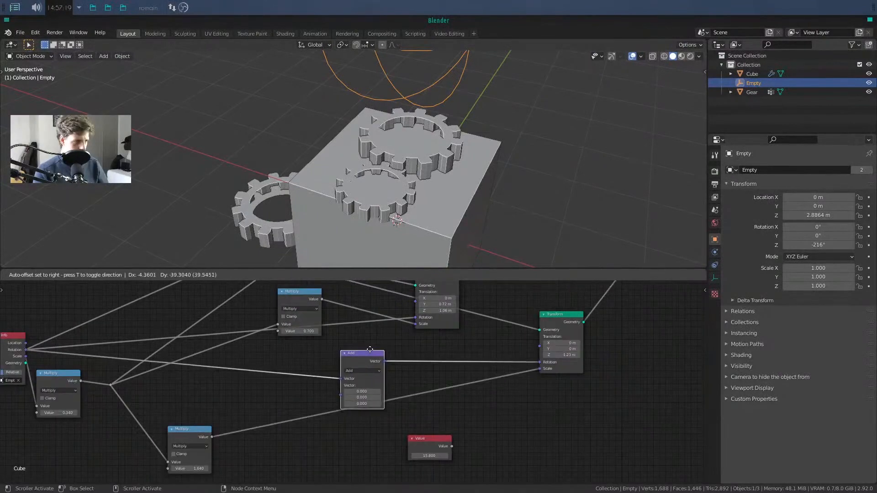
left_click(425, 365)
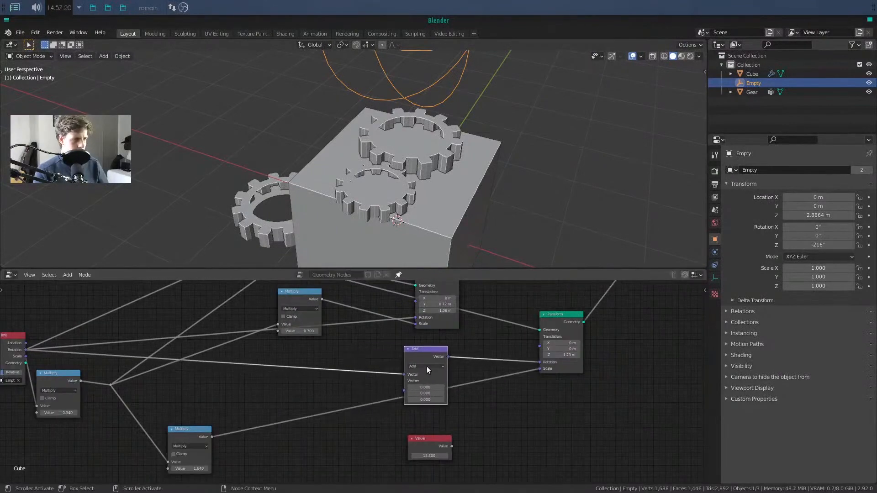
left_click(427, 366)
left_click(429, 387)
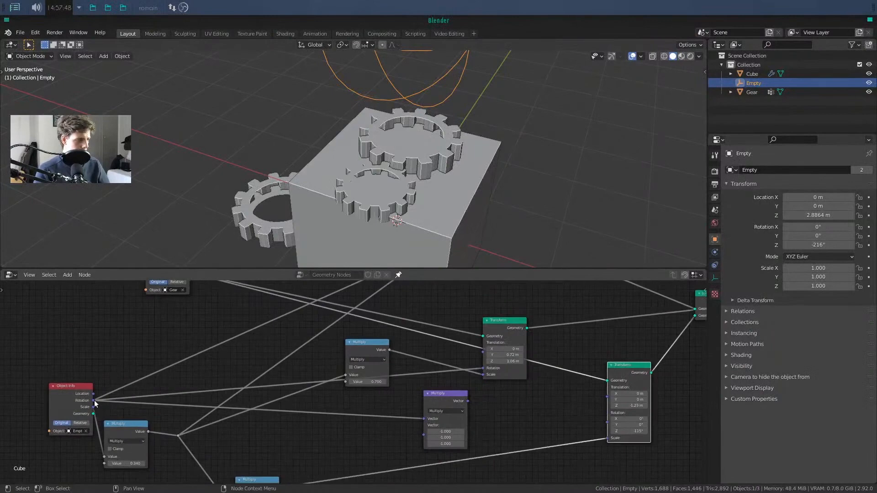
- Link the Empty's rotation directly to the -1.23 m Transform and route the Vector Multiply result into the small gear's Transform Rotation
left_click_drag(94, 400, 606, 421)
left_click_drag(467, 401, 483, 368)
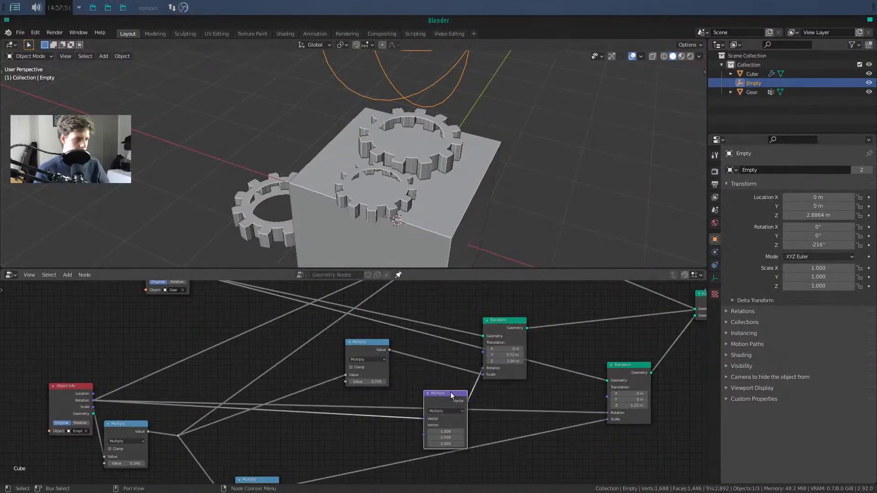
left_click_drag(450, 392, 441, 387)
- Test-rotate the Empty around Z twice to check how the small gear counter-rotates, cancelling each rotation
key("r")
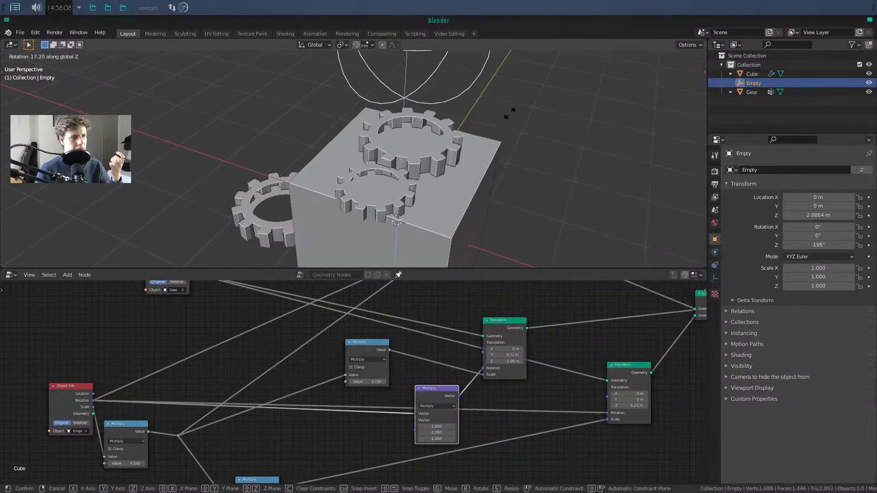
right_click(492, 131)
scroll(448, 153, "up", 2)
middle_click_drag(402, 172, 411, 194)
key("r")
key("z")
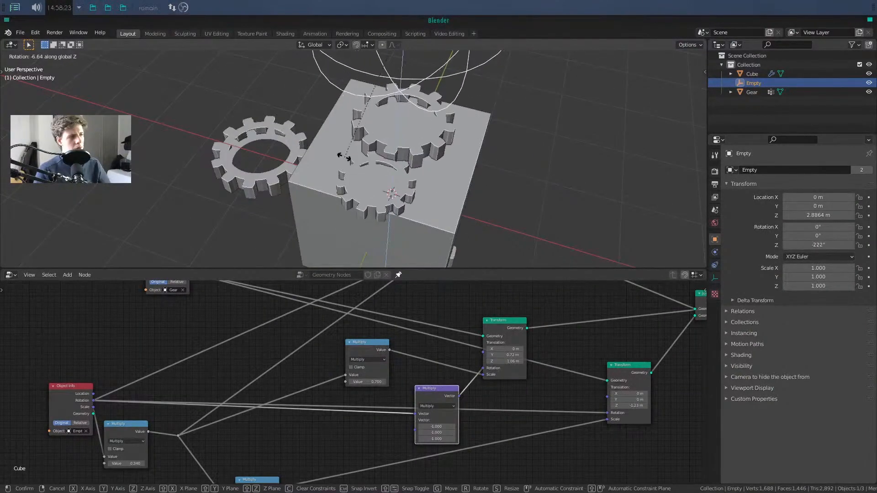
left_click(447, 172)
scroll(448, 171, "up", 3)
middle_click_drag(448, 171, 396, 163)
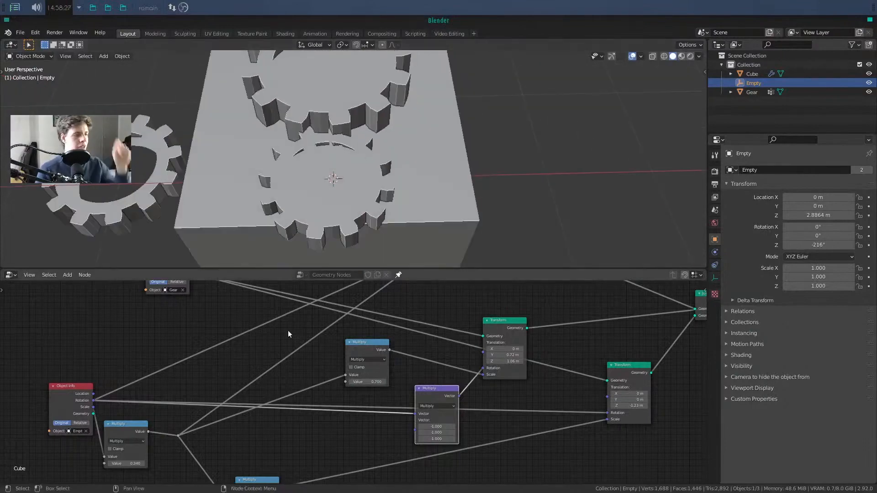
- Reposition the Vector Multiply node directly beneath the 0.700 Multiply node
scroll(327, 381, "down", 3)
middle_click_drag(331, 391, 342, 454)
middle_click_drag(450, 439, 395, 474)
scroll(402, 447, "up", 5)
scroll(401, 443, "up", 2)
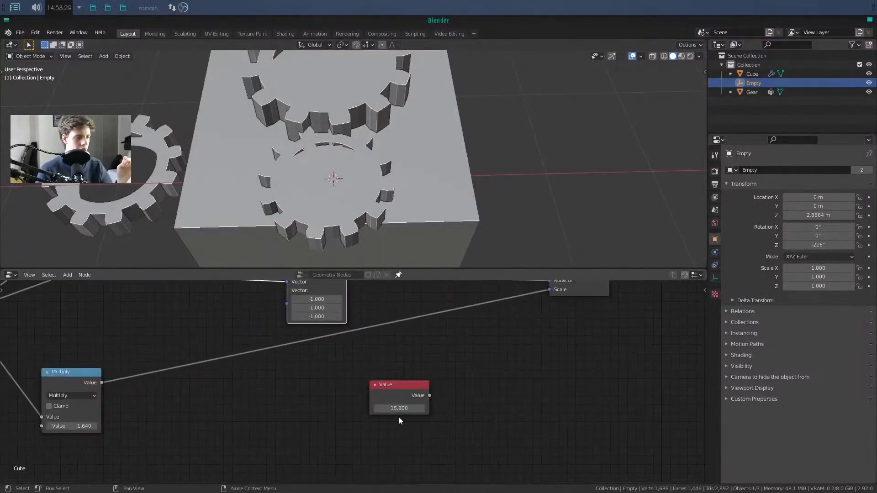
scroll(402, 419, "down", 4)
middle_click_drag(442, 441, 552, 465)
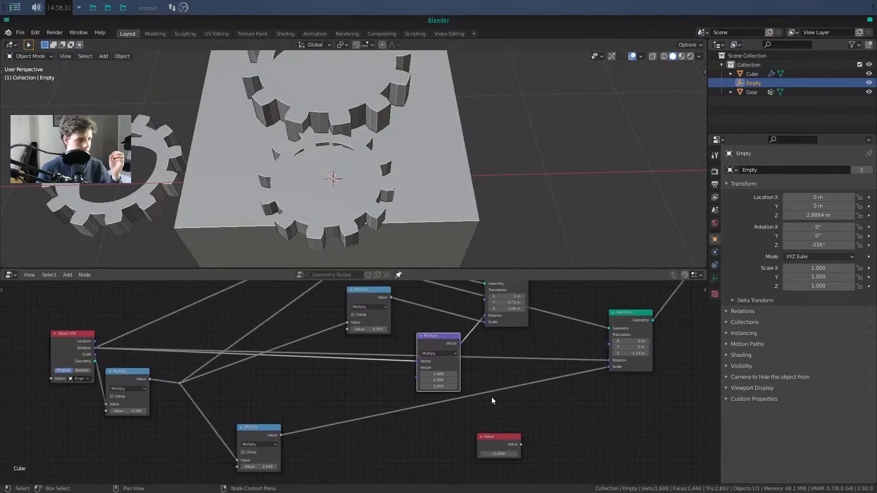
left_click_drag(431, 336, 428, 320)
middle_click_drag(356, 386, 376, 385)
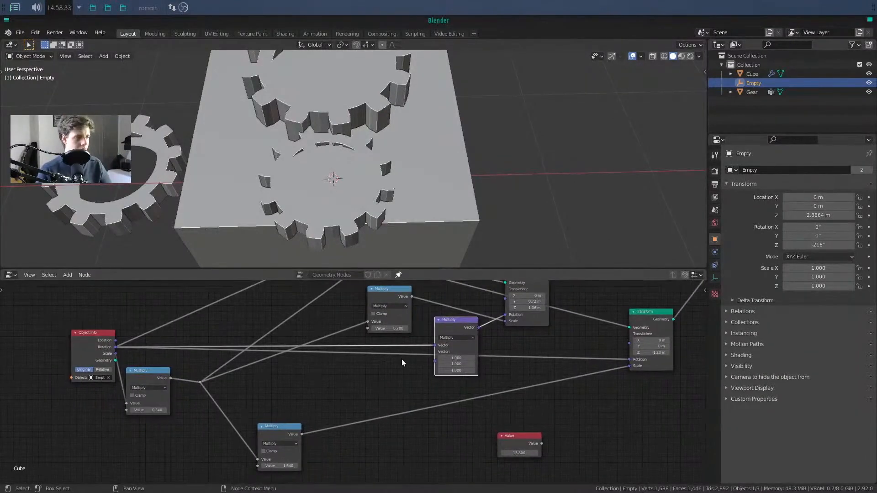
left_click_drag(463, 318, 397, 346)
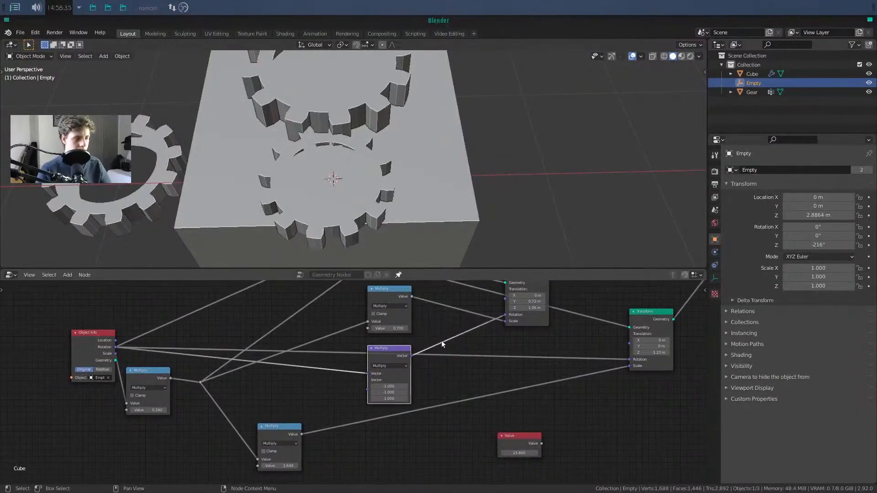
- Duplicate the Vector Multiply node, place the copy beside the Value node and change its operation to Add
key("shift+d")
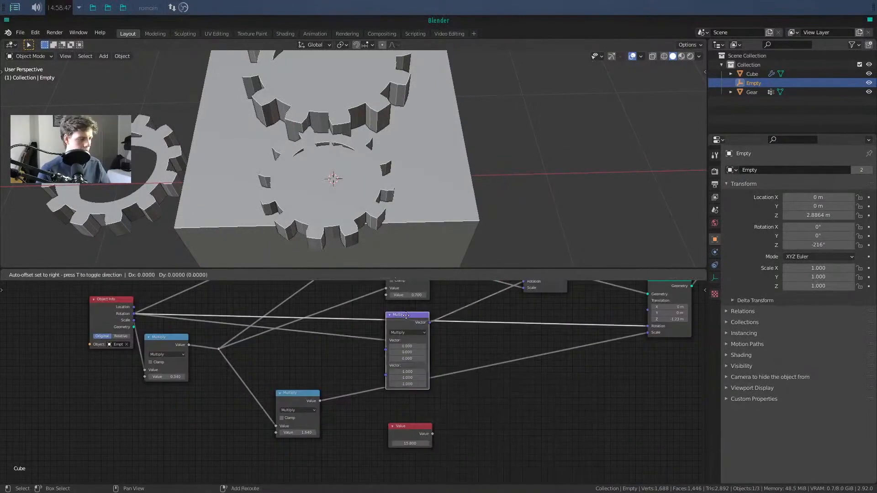
left_click(510, 392)
left_click(512, 388)
left_click(503, 384)
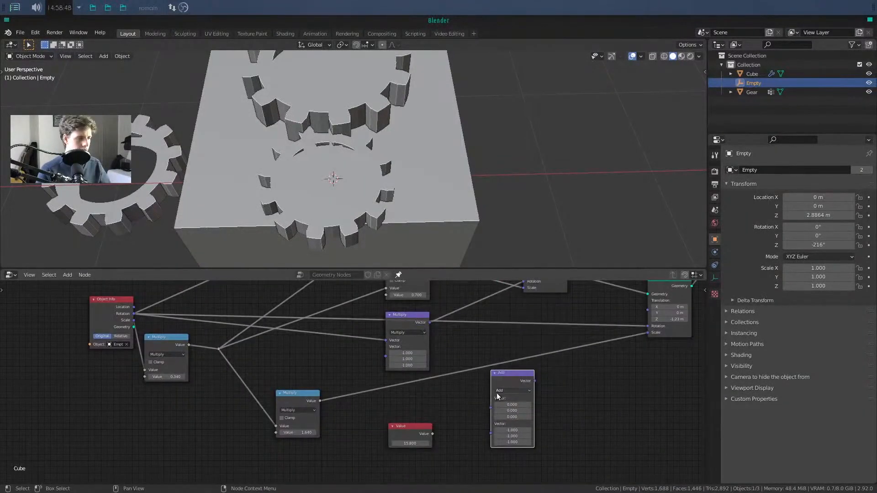
middle_click_drag(472, 404, 474, 380)
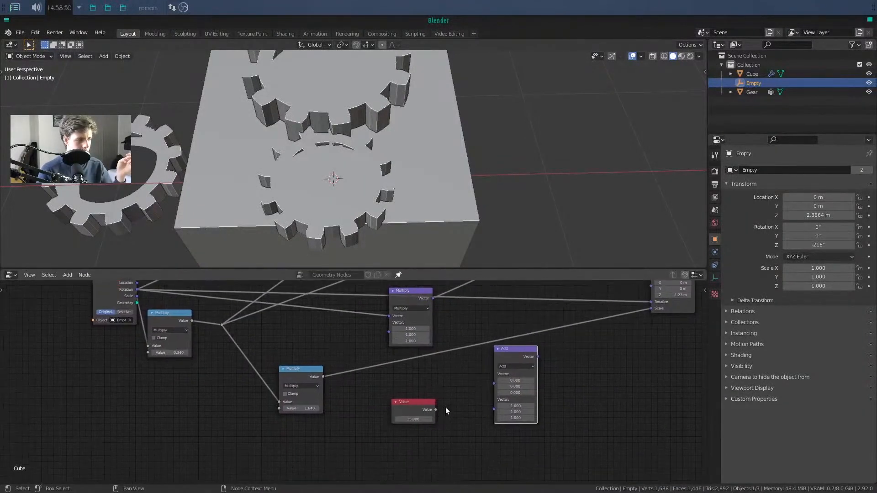
- Replace the Value node with a Vector input node that has 15.800 on Z
left_click(427, 408)
key("shift+a")
left_click(393, 394)
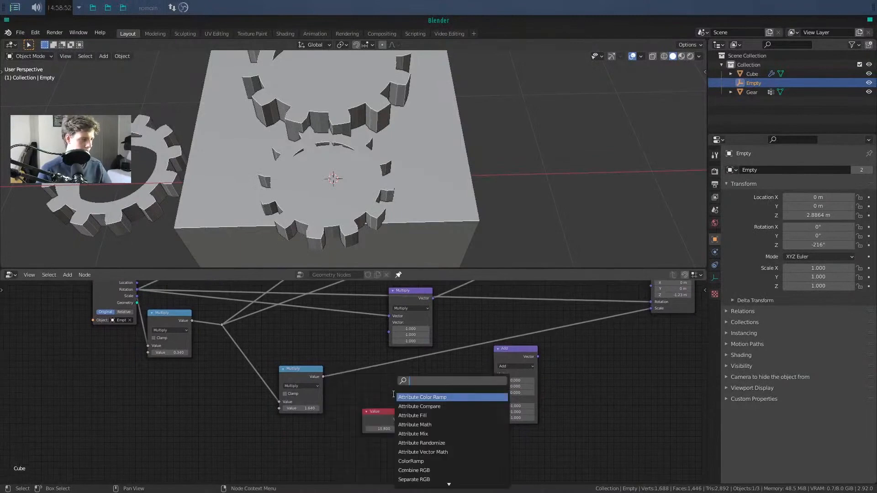
type("vec")
key("Down")
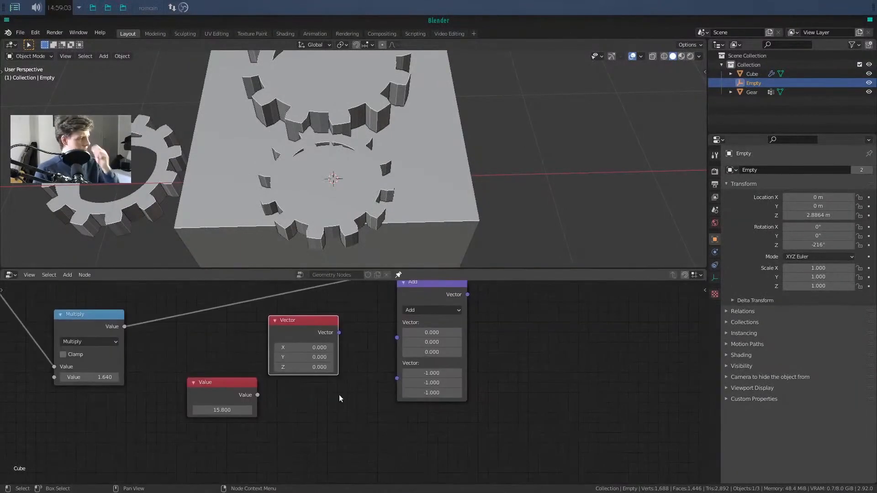
left_click(226, 411)
left_click(305, 371)
key("ctrl+v")
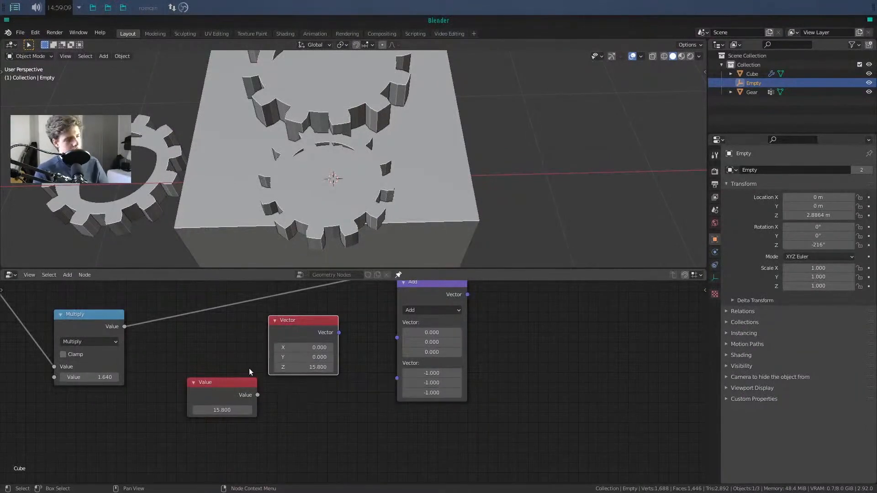
left_click(217, 383)
key("x")
- Feed the Vector Multiply and Vector nodes into the Add node, and connect its result to the small gear's Transform Rotation
middle_click_drag(331, 414, 283, 445)
left_click_drag(292, 363, 349, 409)
scroll(306, 388, "down", 3)
middle_click_drag(288, 364, 294, 407)
left_click_drag(295, 407, 266, 428)
middle_click_drag(341, 320, 290, 375)
left_click_drag(232, 344, 309, 438)
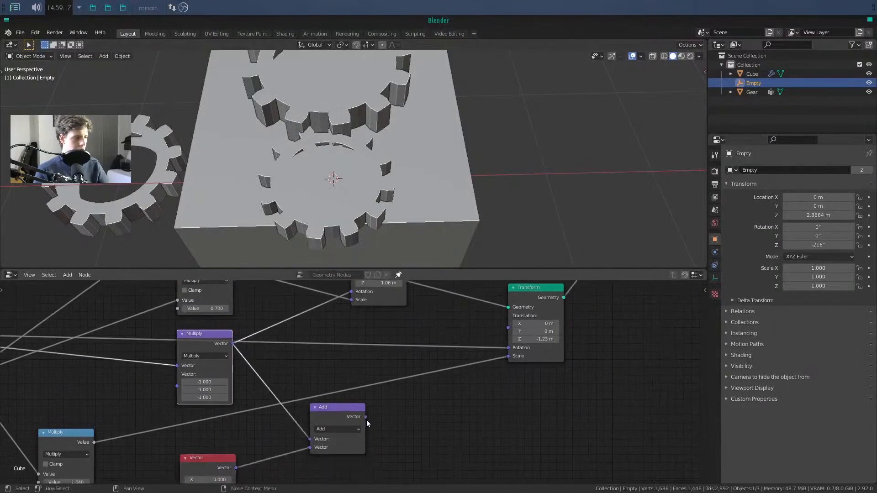
left_click_drag(365, 417, 352, 293)
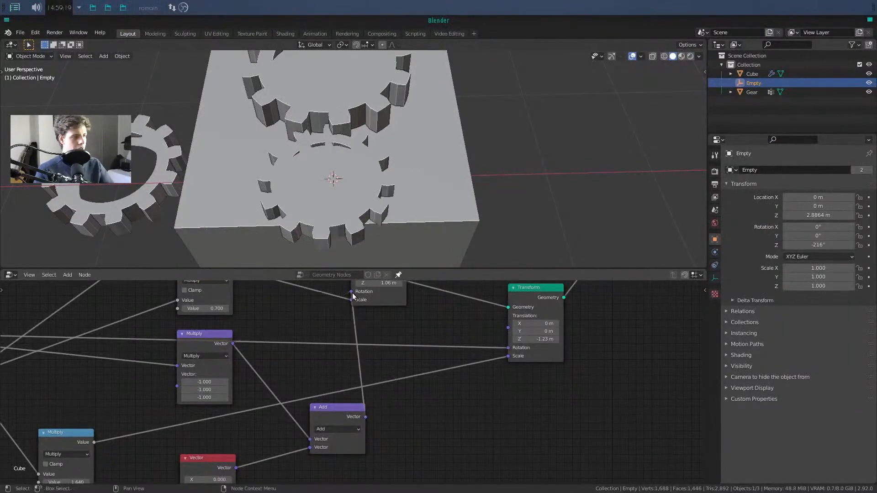
key("g")
left_click(292, 310)
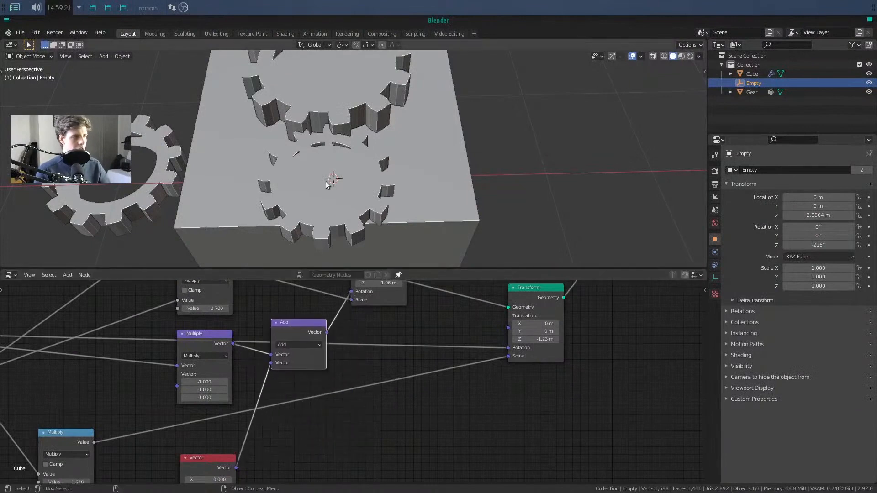
- Fine-tune the small gear's fit with a Vector Z of 15.950 and a Transform Y translation of 0.76 m
middle_click_drag(346, 406, 374, 377)
left_click_drag(259, 468, 276, 467)
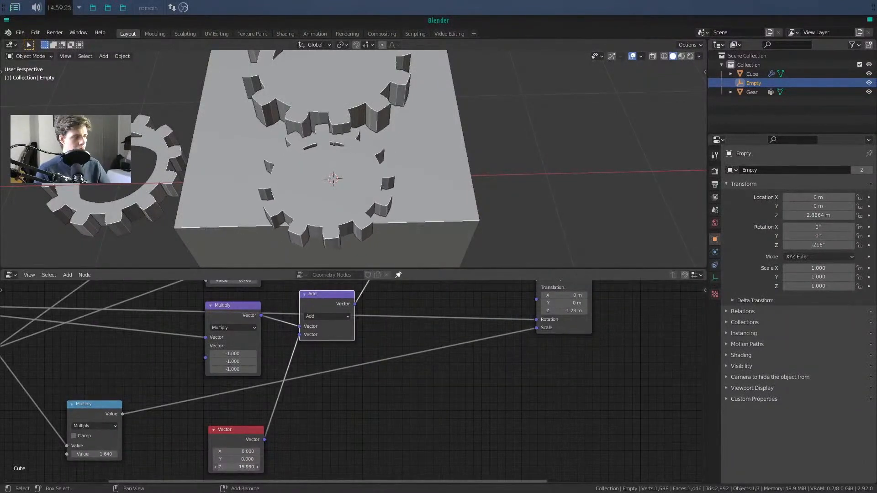
left_click(358, 221)
middle_click_drag(394, 389, 393, 467)
middle_click_drag(416, 423, 439, 444)
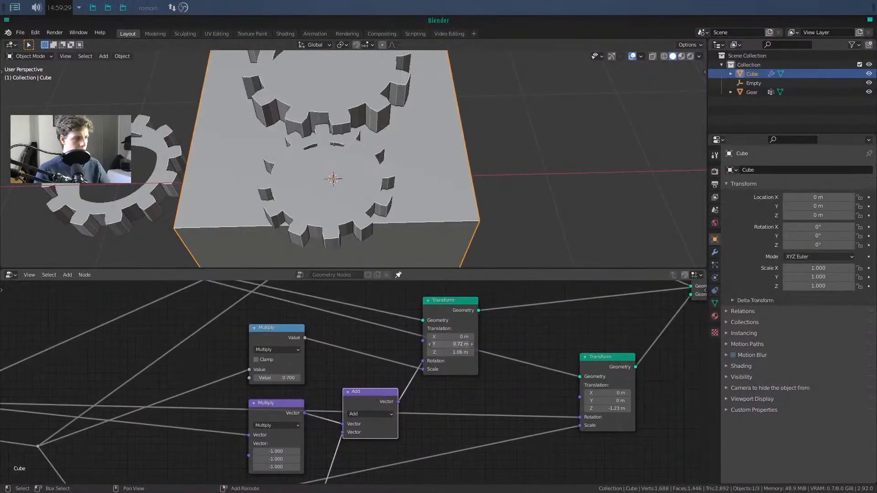
left_click_drag(452, 344, 457, 344)
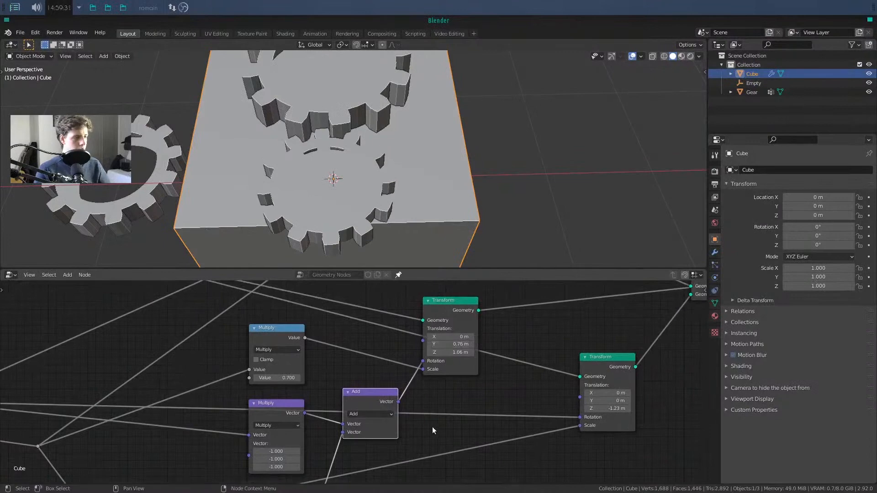
- Try a Z rotation of the Empty and inspect how the gear teeth mesh, without keeping the rotation
scroll(432, 427, "down", 1)
middle_click_drag(358, 118, 402, 128)
left_click(408, 82)
key("r")
key("z")
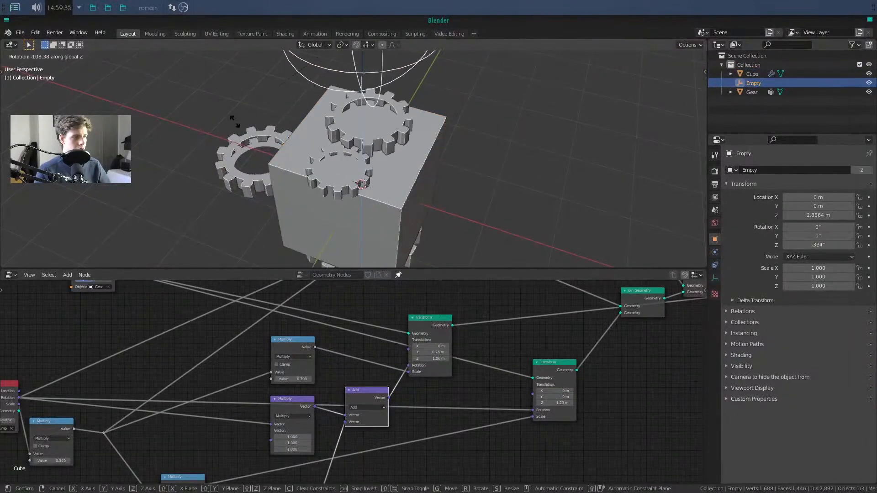
key("Escape")
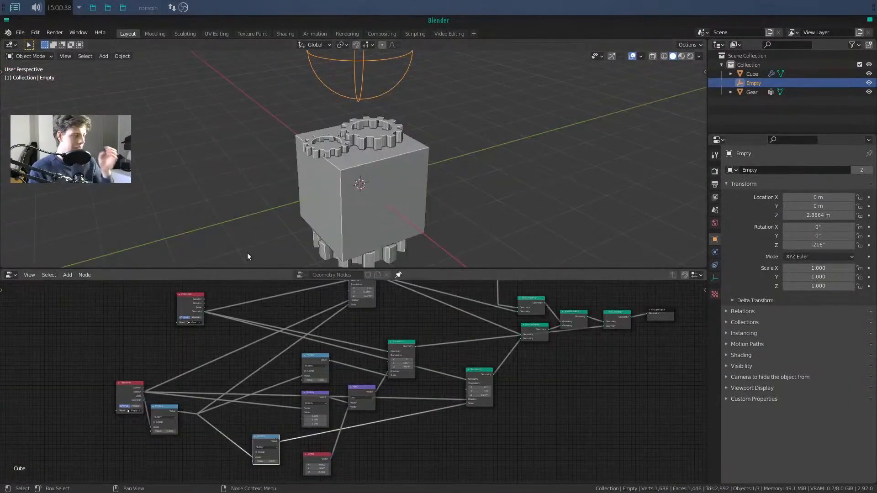
scroll(262, 201, "up", 8)
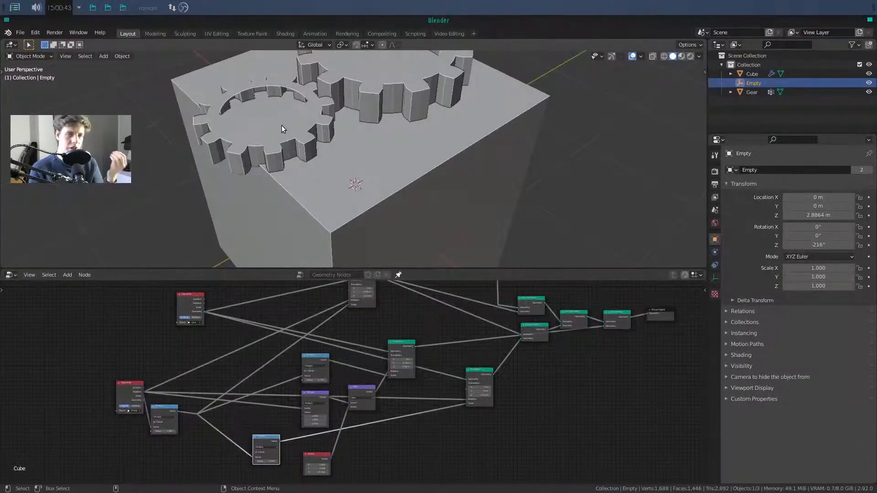
middle_click_drag(281, 128, 298, 123)
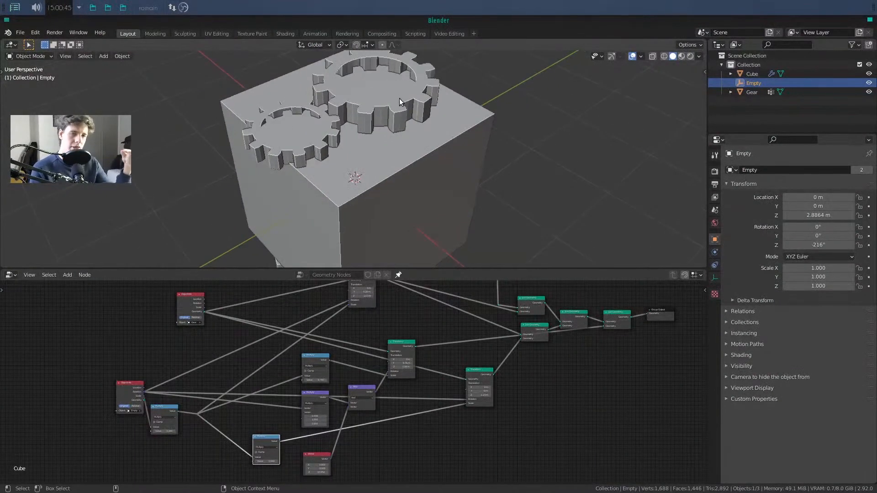
- Shift the Vector Multiply and Add nodes away from the small gear's Transform to free space between them
scroll(391, 153, "up", 2)
scroll(426, 396, "up", 3)
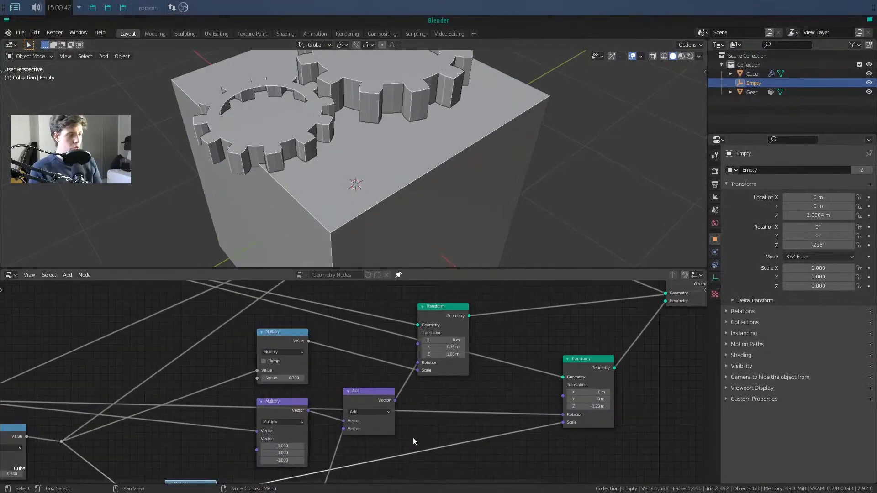
scroll(413, 438, "down", 2, "ctrl")
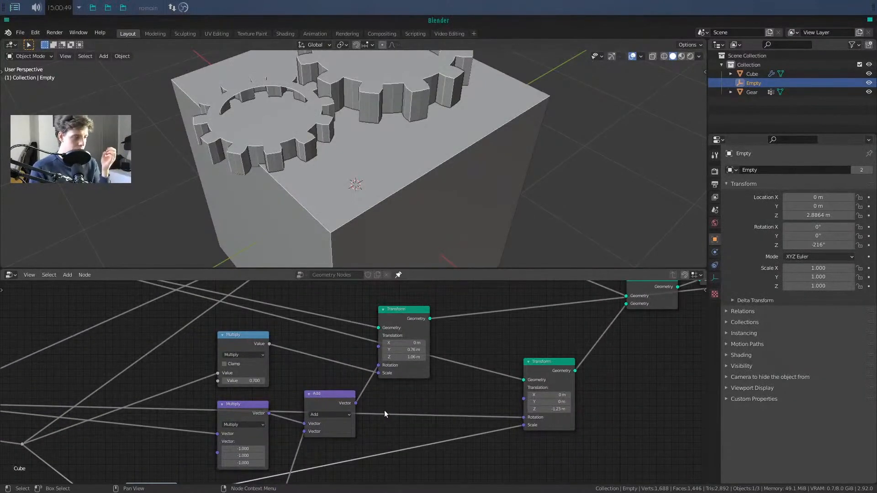
middle_click_drag(381, 413, 470, 391)
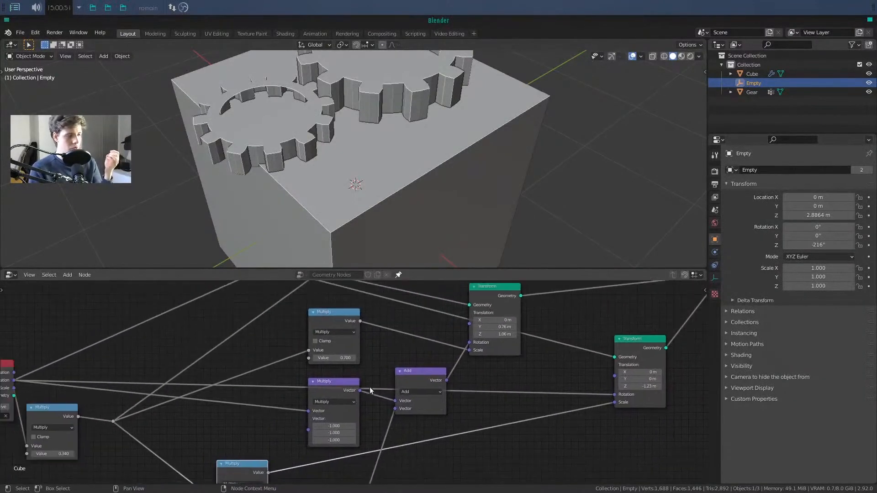
left_click_drag(338, 381, 256, 388)
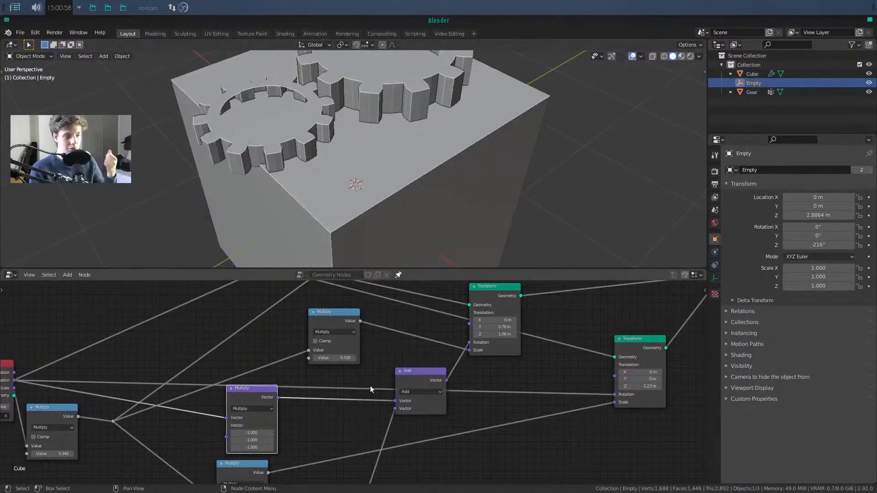
left_click_drag(422, 373, 349, 387)
middle_click_drag(332, 399, 300, 379)
- Duplicate the Vector Multiply node and insert the copy between the Add node and the small gear's Transform Rotation
left_click(226, 379)
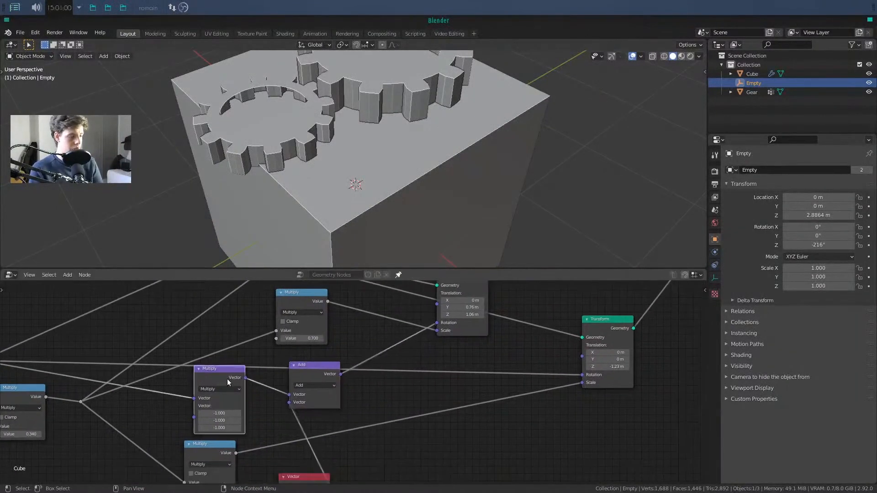
key("shift+d")
left_click(405, 340)
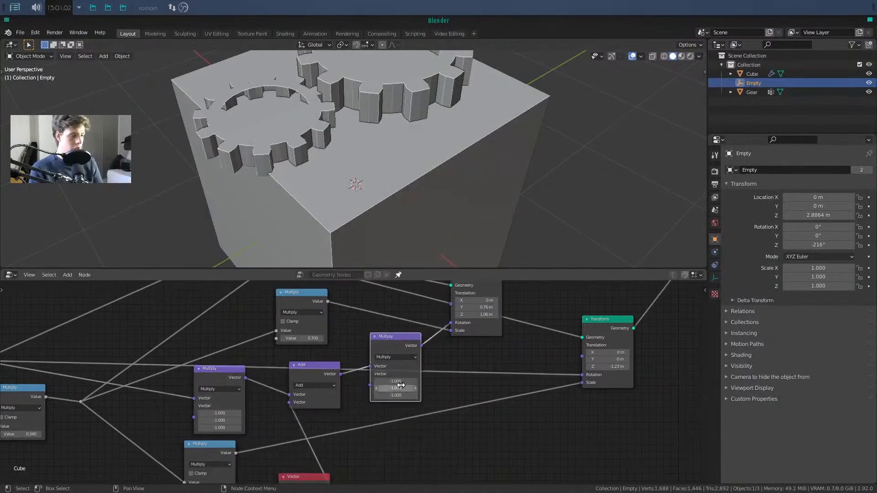
- Set the X, Y and Z vector values of the duplicated Multiply node to 1.000
left_click(401, 381)
type("1")
key("Return")
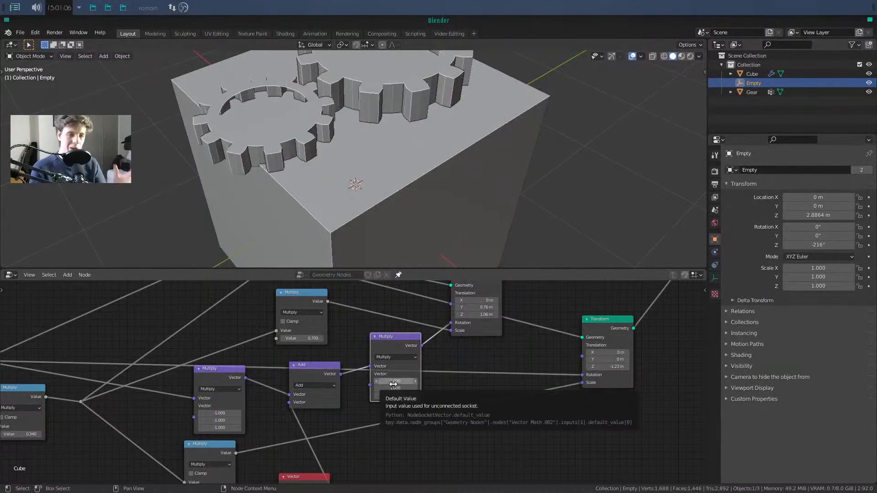
scroll(434, 433, "down", 2)
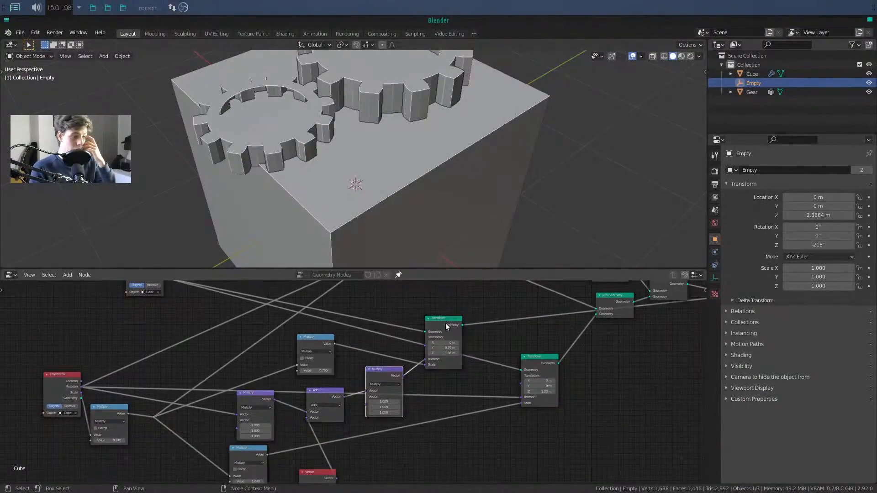
- Spread out the small gear's Transform, the duplicated Multiply and the Empty's Object Info node to open gaps between them
left_click_drag(446, 323, 451, 323)
scroll(432, 365, "down", 3)
scroll(360, 223, "down", 4)
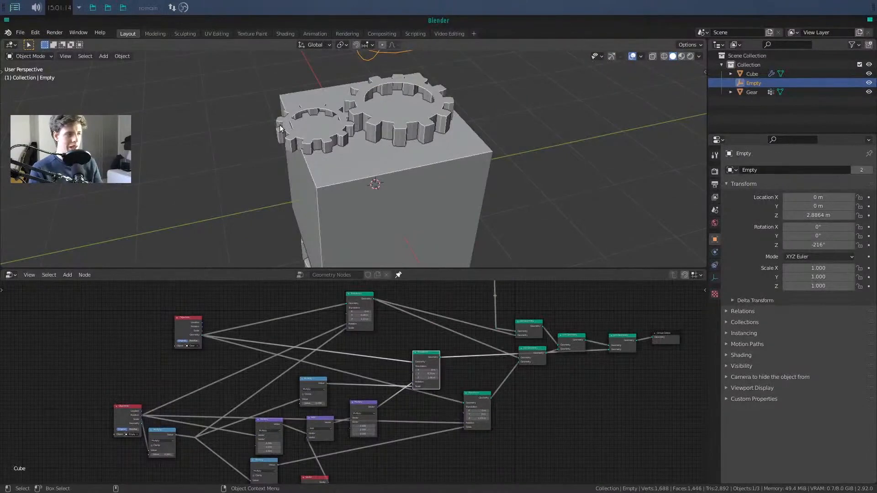
scroll(423, 406, "up", 4)
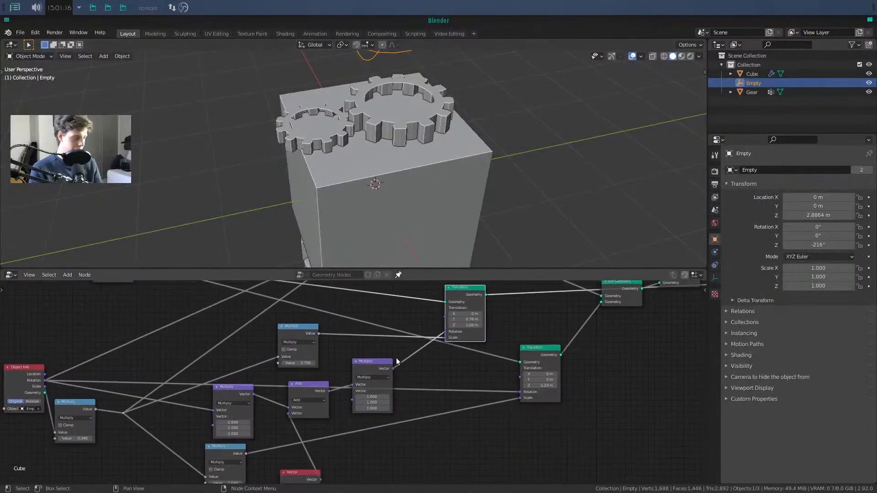
left_click_drag(377, 367, 408, 368)
middle_click_drag(377, 373, 487, 339)
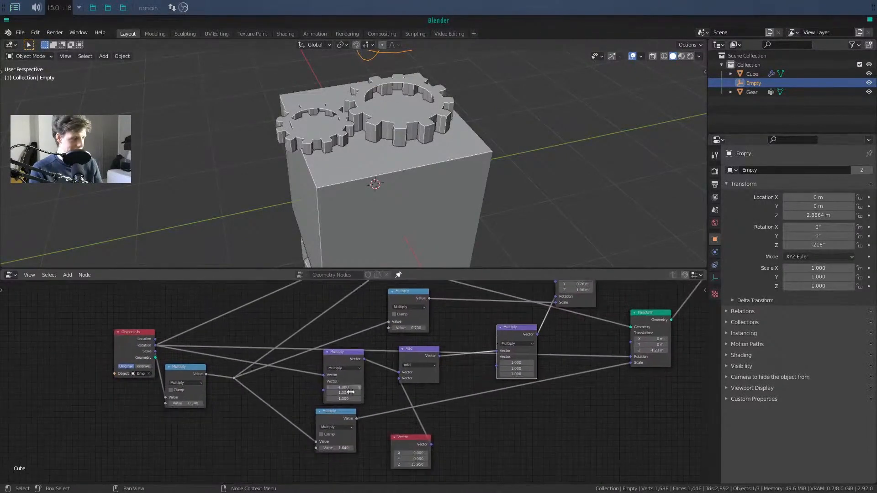
left_click_drag(131, 337, 67, 343)
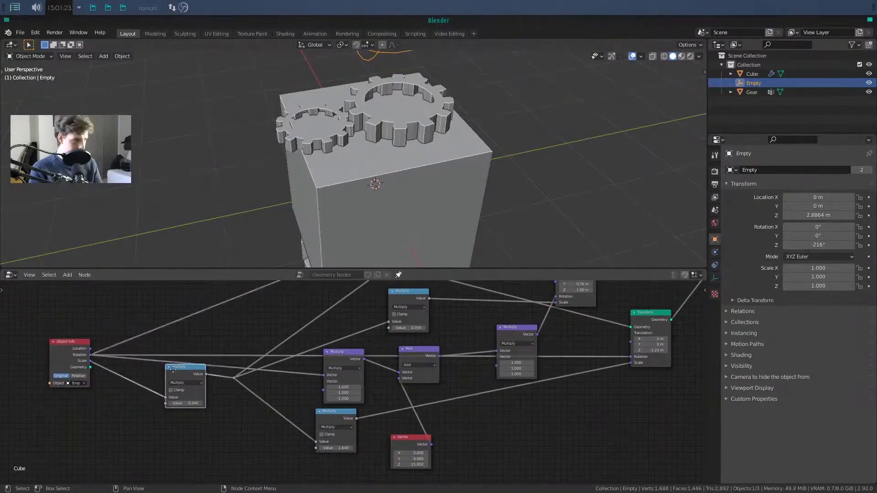
- Examine how the Empty's rotation and scale links run through the reroute and Multiply nodes to the gear Transforms
middle_click_drag(309, 406, 179, 431)
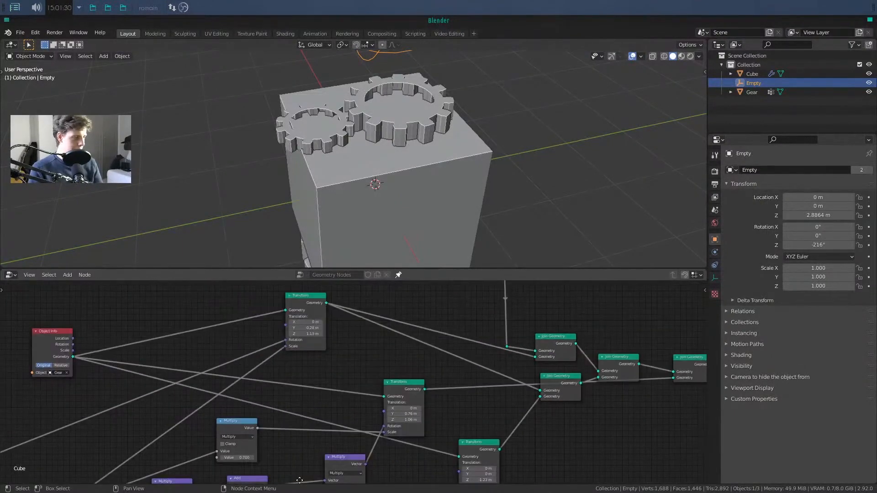
middle_click_drag(300, 480, 299, 481)
left_click_drag(308, 334, 317, 333)
right_click(317, 334)
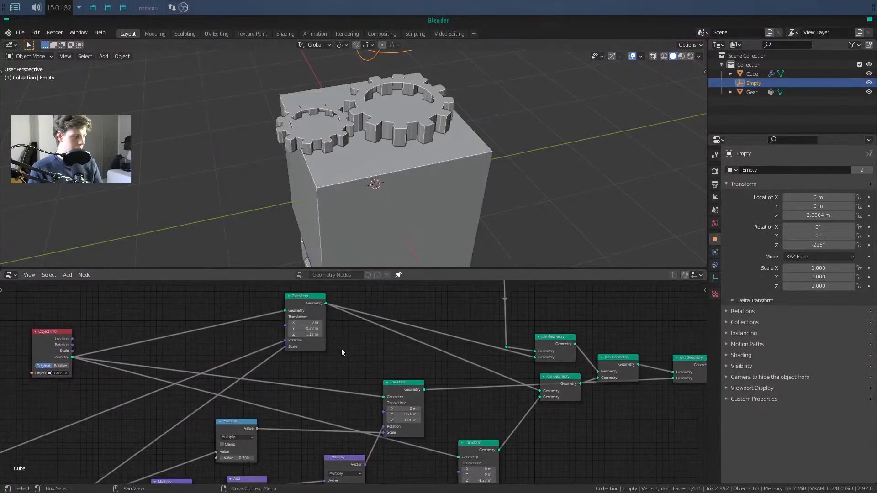
middle_click_drag(283, 377, 336, 325)
scroll(269, 372, "down", 3)
middle_click_drag(158, 438, 197, 423)
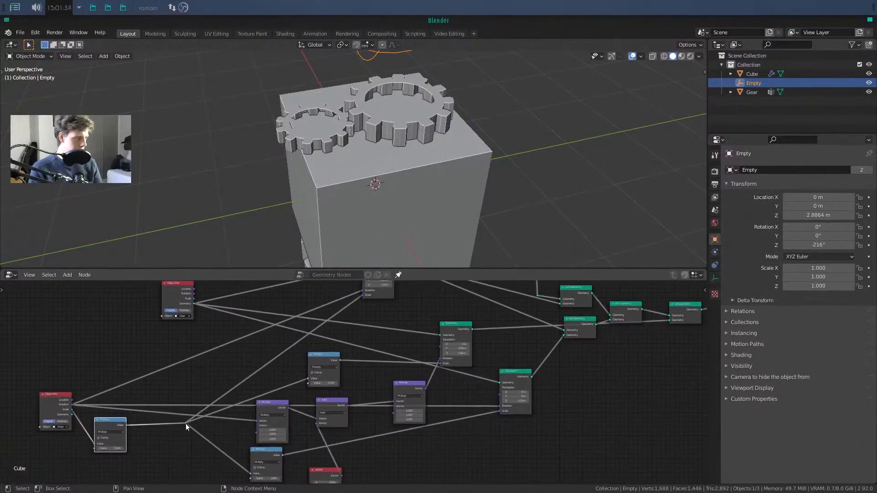
left_click(185, 423)
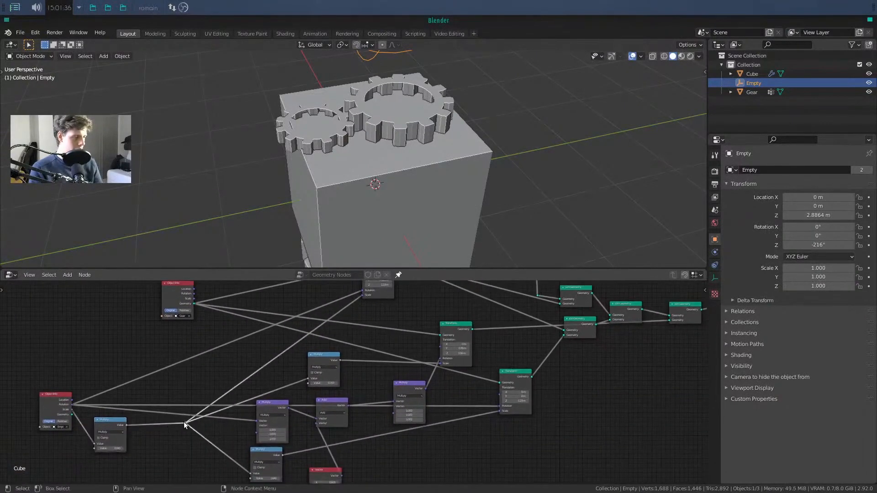
middle_click_drag(187, 421, 223, 403)
scroll(264, 385, "up", 3)
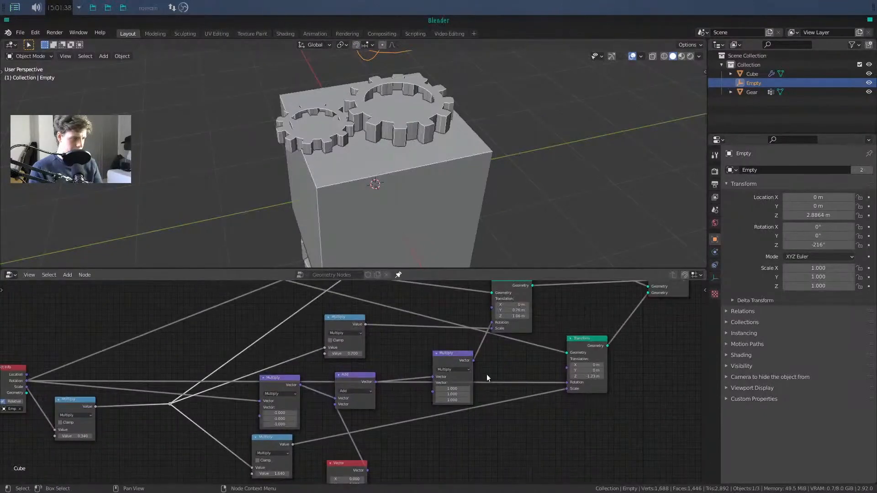
left_click_drag(447, 356, 449, 353)
middle_click_drag(416, 426, 437, 376)
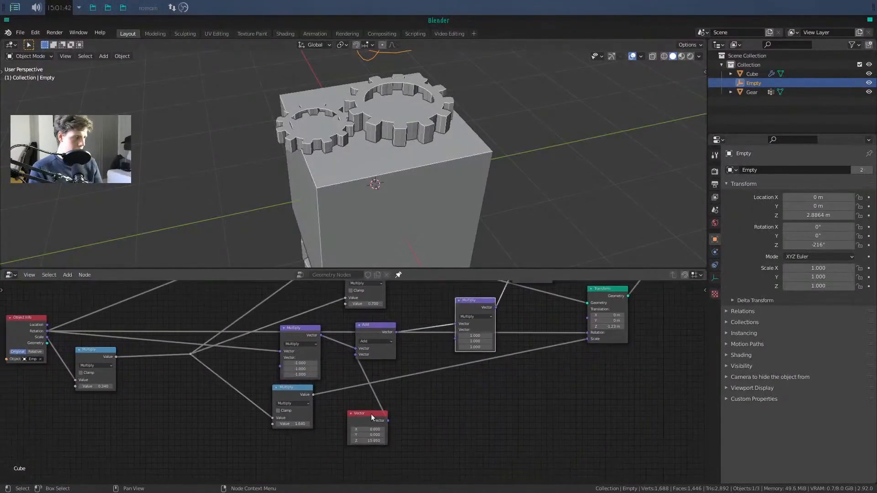
- Move the Vector node aside to below the 1.640 Multiply and add a Math node beneath the vector Add node
left_click_drag(371, 413, 227, 425)
key("shift+a")
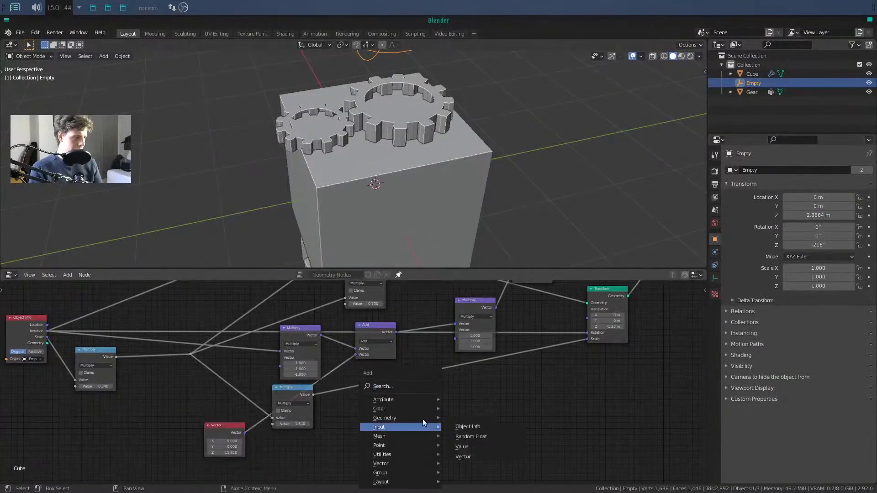
left_click(395, 386)
type("math")
key("Down")
key("Down")
key("Down")
key("Return")
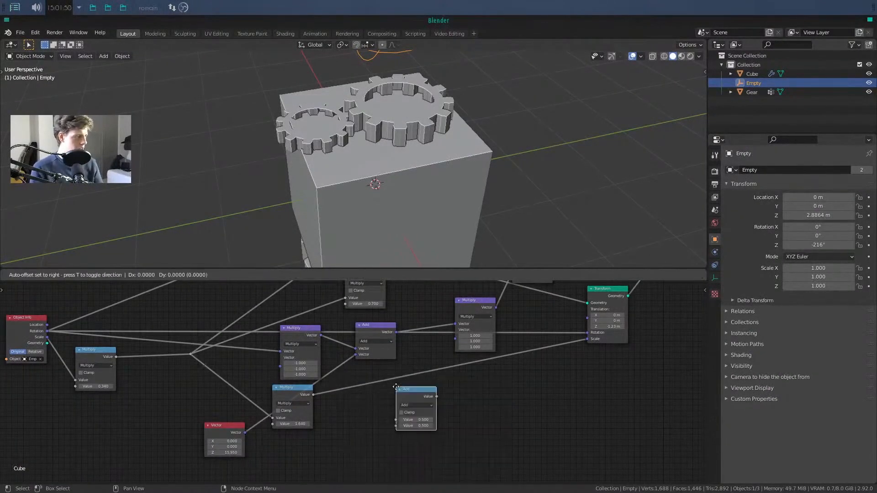
left_click(355, 402)
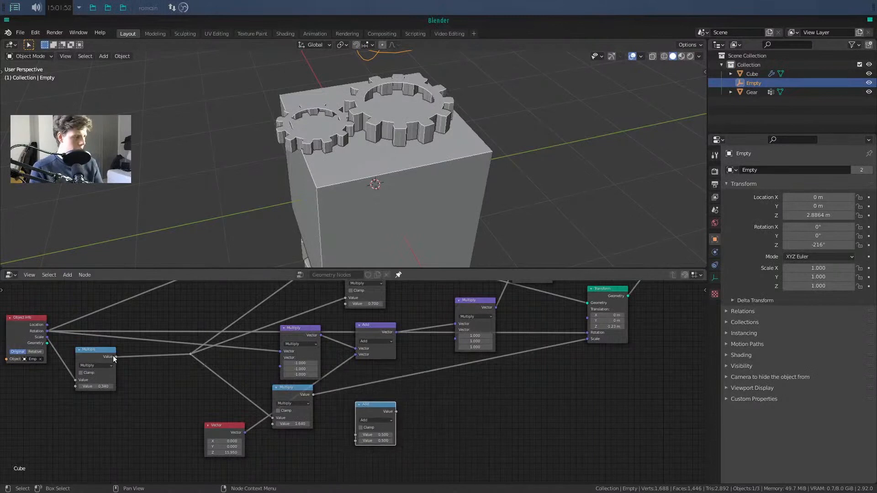
- Feed the scale reroute into the new Math node's first Value and the 0.700 Multiply output into its second Value
left_click(112, 353)
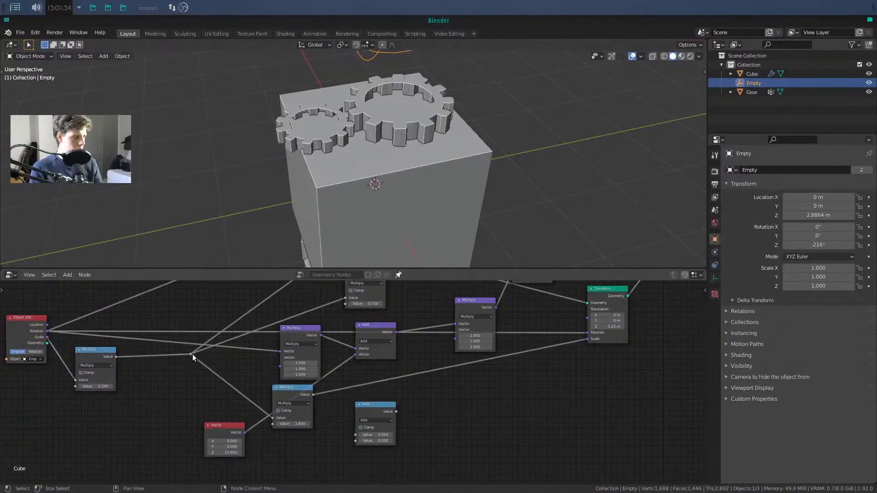
left_click_drag(192, 354, 356, 435)
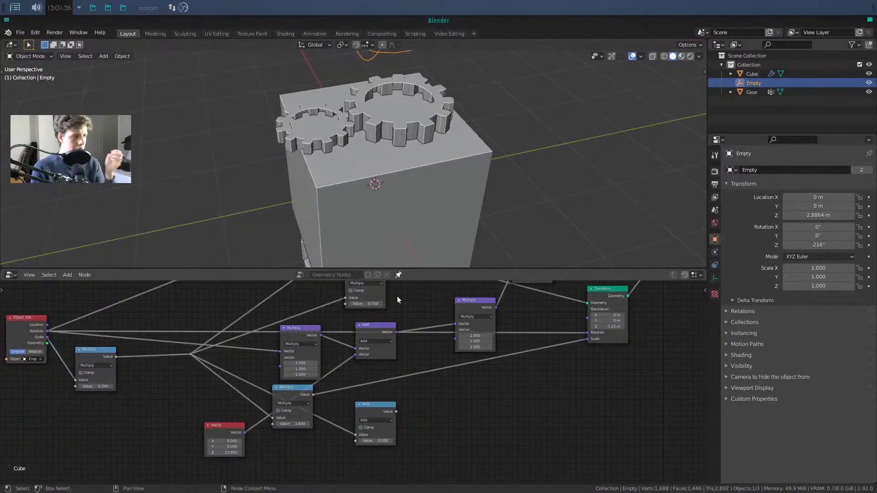
left_click_drag(371, 404, 397, 397)
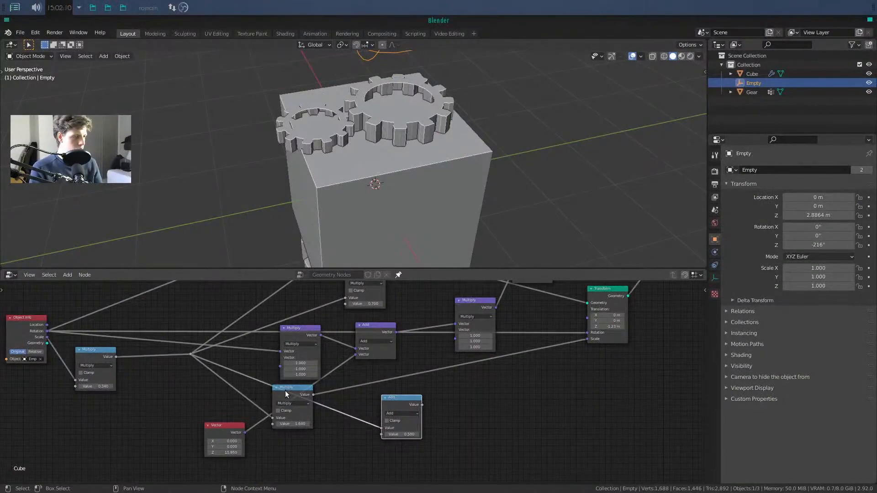
middle_click_drag(409, 372, 361, 445)
left_click(489, 303)
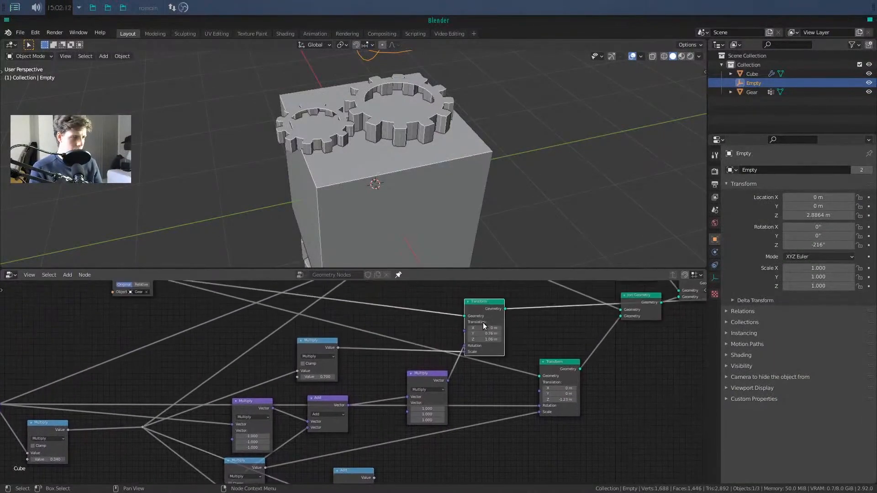
middle_click_drag(408, 335, 431, 286)
left_click_drag(361, 299, 357, 458)
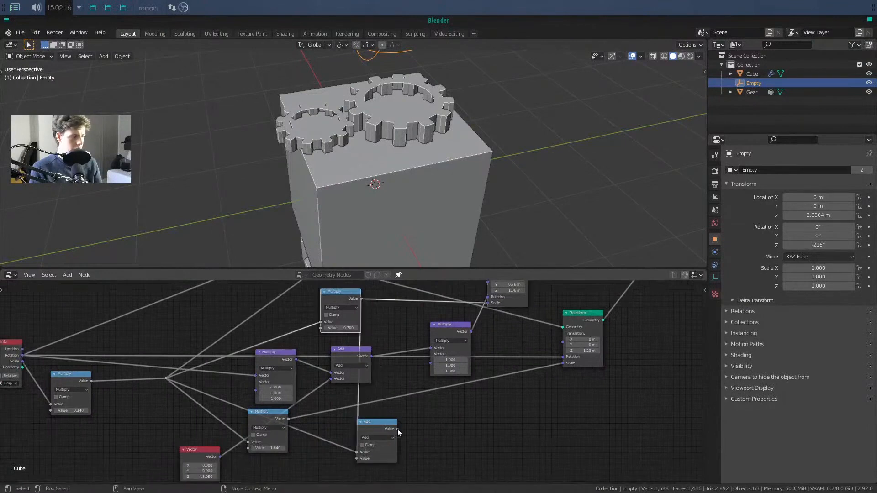
- Connect the Math node's output to the last Multiply's second Vector and place it between the 0.700 Multiply and that node
left_click_drag(397, 428, 432, 364)
middle_click_drag(421, 219, 401, 240)
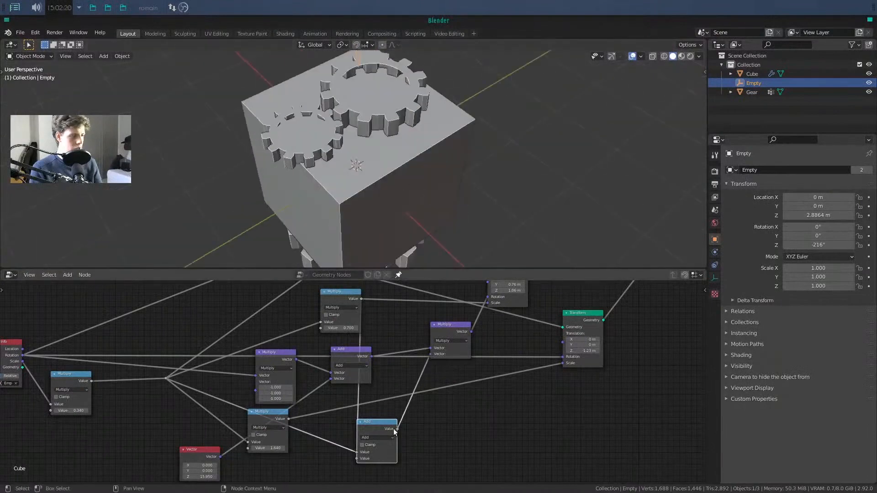
left_click_drag(391, 423, 434, 404)
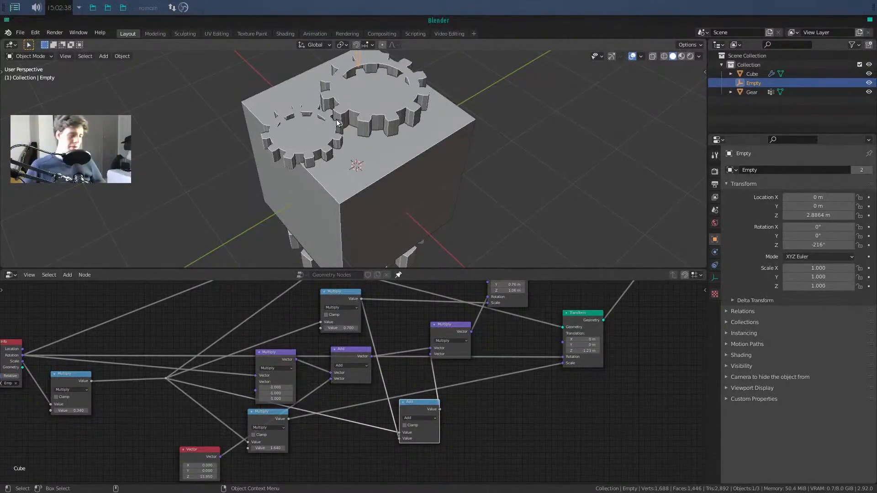
left_click_drag(418, 408, 389, 321)
middle_click_drag(389, 321, 387, 361)
scroll(423, 111, "down", 3)
scroll(395, 160, "up", 3)
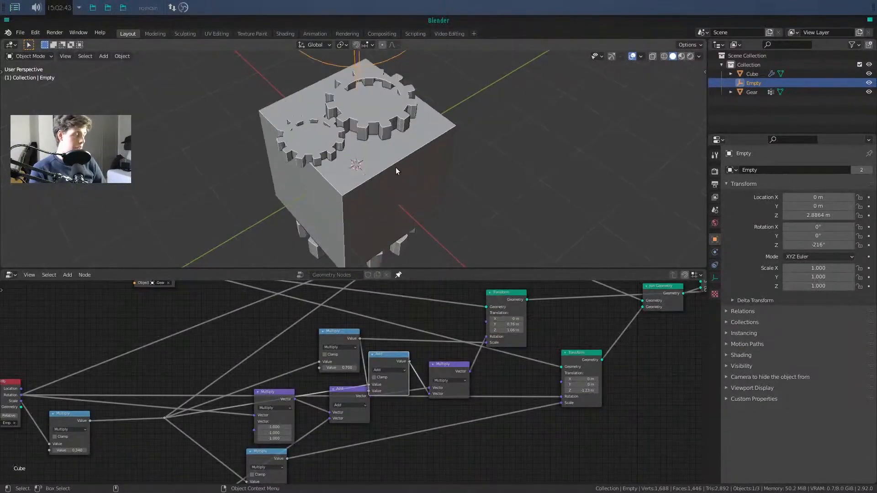
- Try a Z rotation of the Empty to check how the two gears on the cube's top mesh
middle_click_drag(395, 167, 397, 188, "shift")
middle_click_drag(396, 187, 383, 207)
key("r")
key("z")
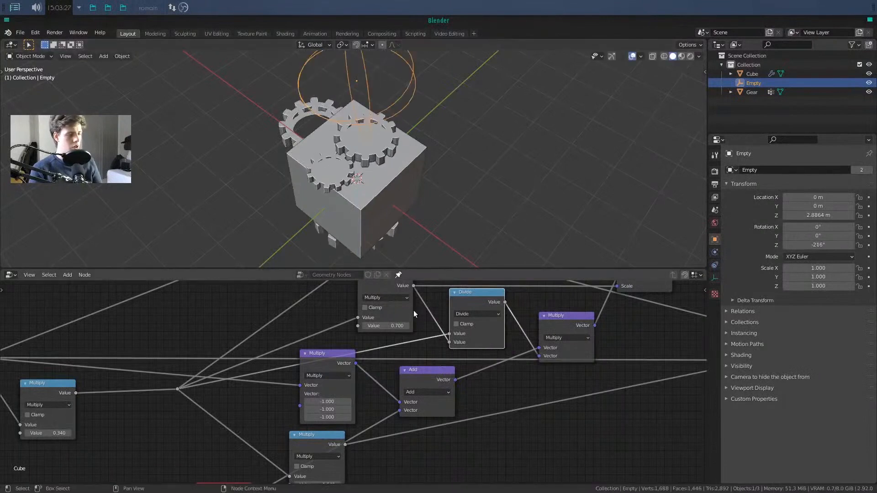
- Shift the Divide node slightly away from the vector Multiply node it feeds
left_click_drag(478, 293, 470, 299)
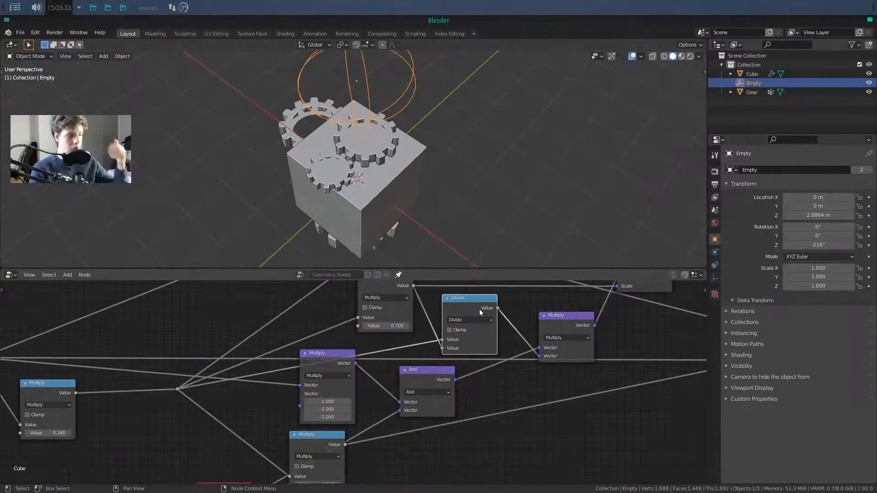
scroll(417, 121, "down", 3)
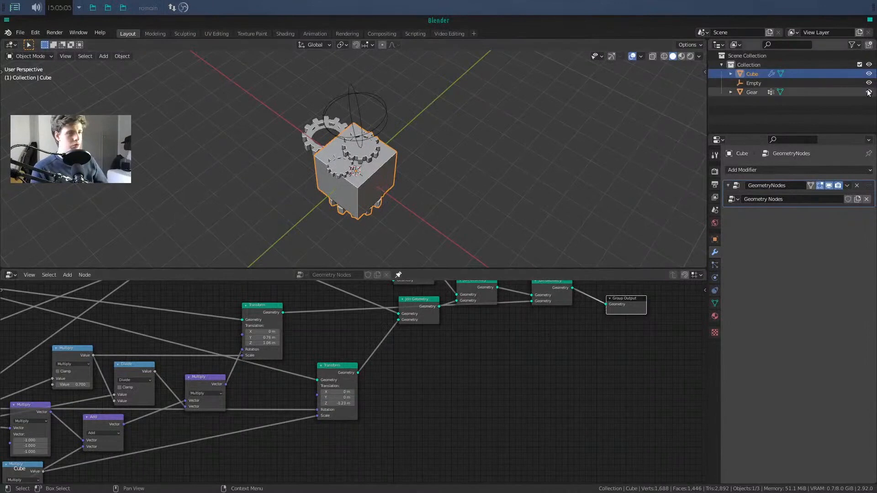
- Test the gear motion by rotating the Empty about the Z axis, without keeping the rotation
left_click(387, 108)
key("r")
key("z")
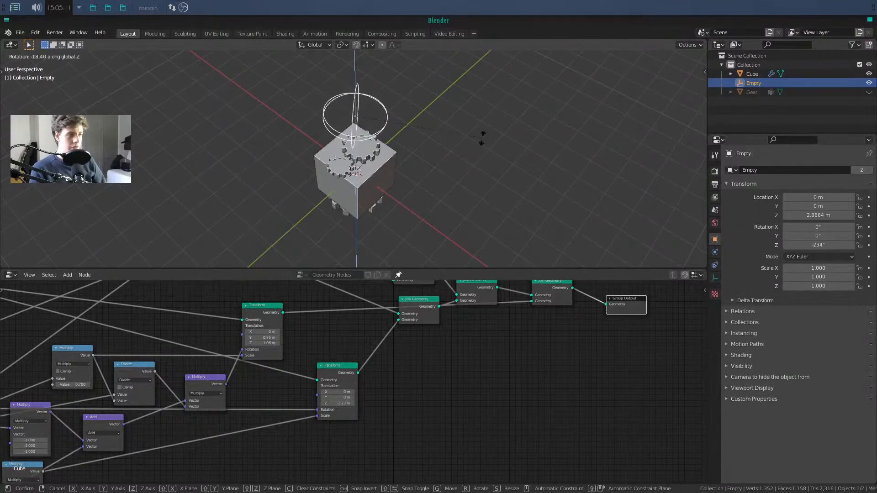
right_click(377, 168)
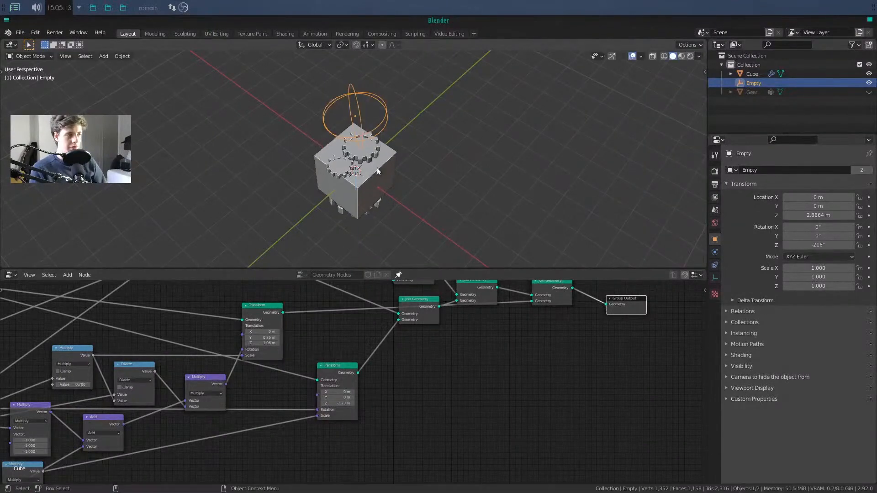
- Move the Empty's Object Info node well away from the other nodes and reposition the 0.340 Multiply between it and the reroute
scroll(389, 369, "down", 7)
middle_click_drag(354, 408, 489, 397)
scroll(306, 437, "up", 5)
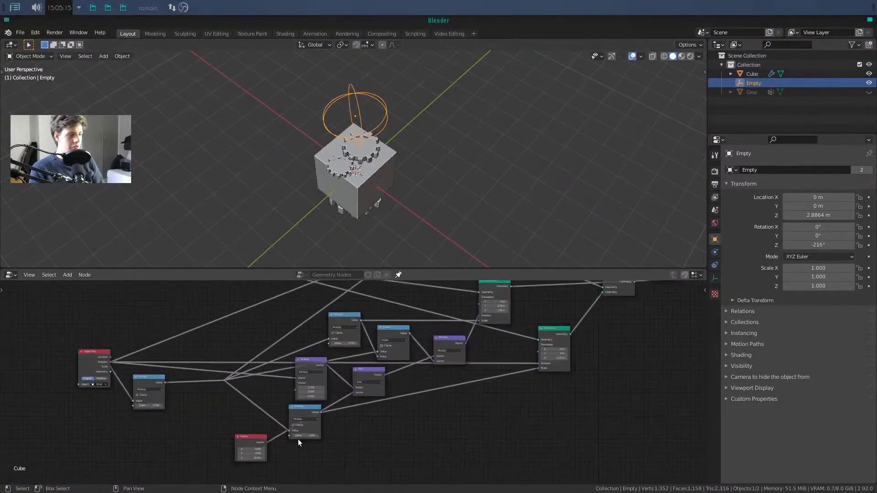
middle_click_drag(276, 402, 419, 407)
left_click_drag(284, 379, 324, 389)
left_click_drag(233, 352, 157, 351)
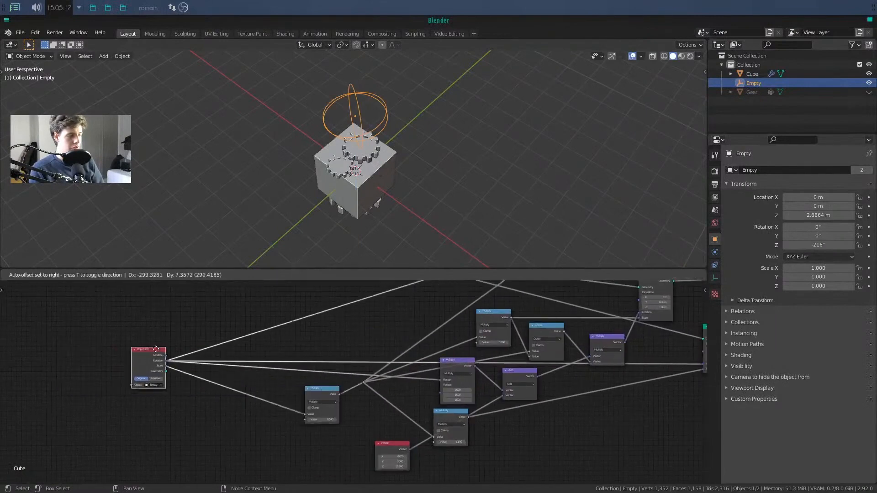
left_click_drag(317, 390, 291, 383)
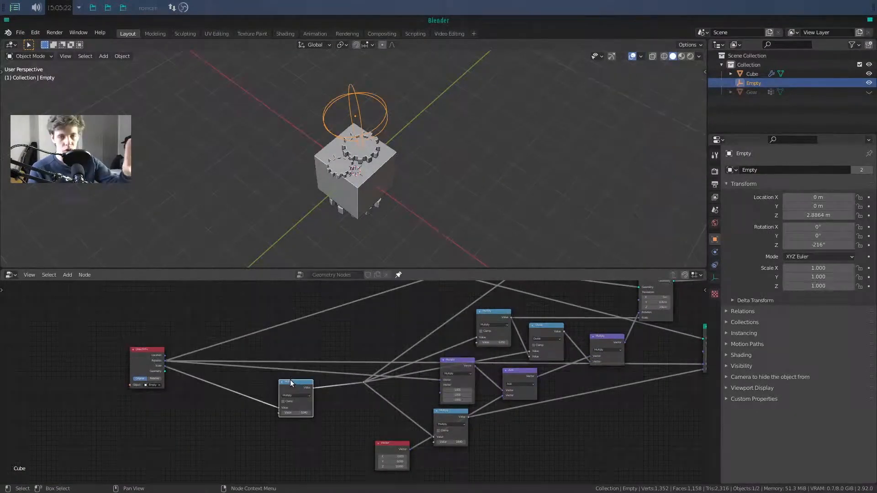
- Stack the Gear's Object Info and the Group Input above the Empty's Object Info in one input column
scroll(343, 387, "down", 4)
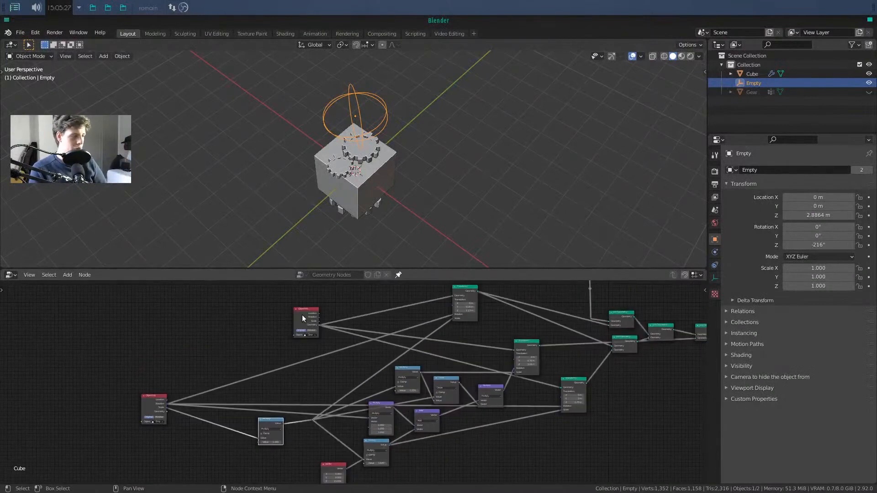
left_click_drag(305, 306, 172, 340)
middle_click_drag(276, 299, 289, 352)
left_click_drag(369, 317, 179, 346)
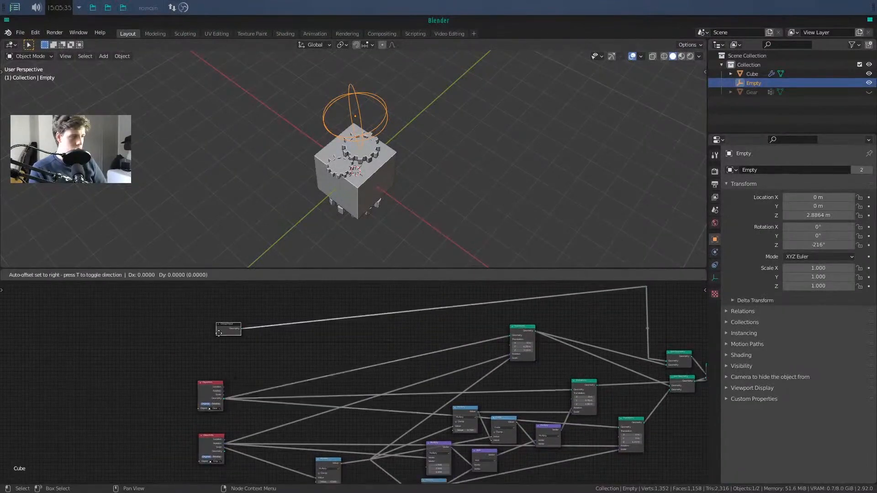
left_click_drag(224, 325, 218, 332)
- Nudge the upper Join Geometry node slightly and lower the topmost Transform node closer to the other Transform nodes
middle_click_drag(500, 330, 355, 348)
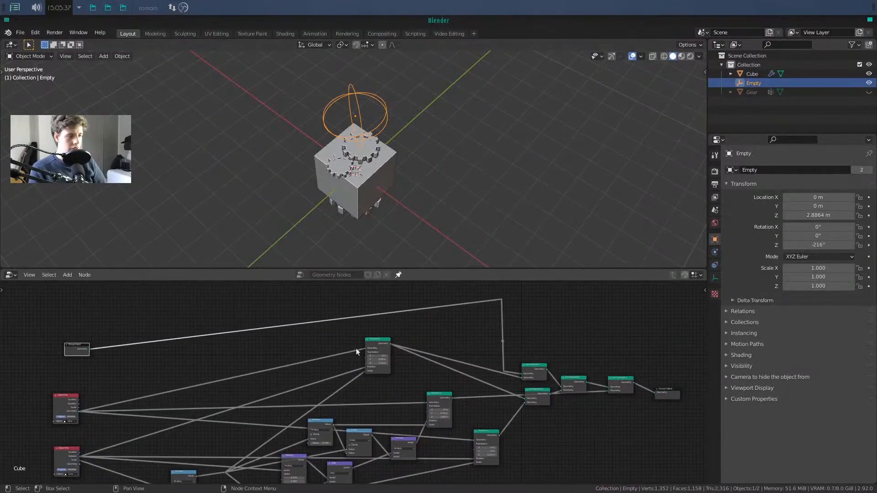
scroll(356, 349, "up", 3)
middle_click_drag(590, 364, 459, 358)
left_click_drag(455, 355, 453, 353)
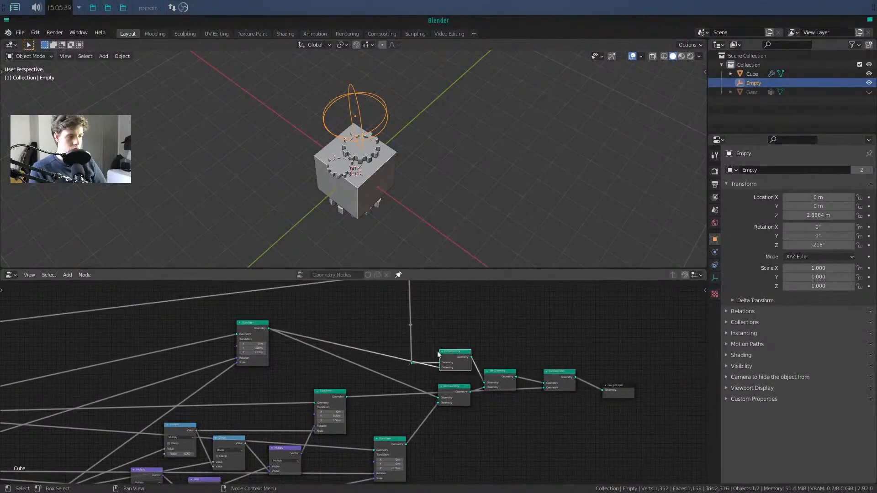
middle_click_drag(254, 339, 333, 329)
left_click(333, 329)
middle_click_drag(138, 370, 359, 312)
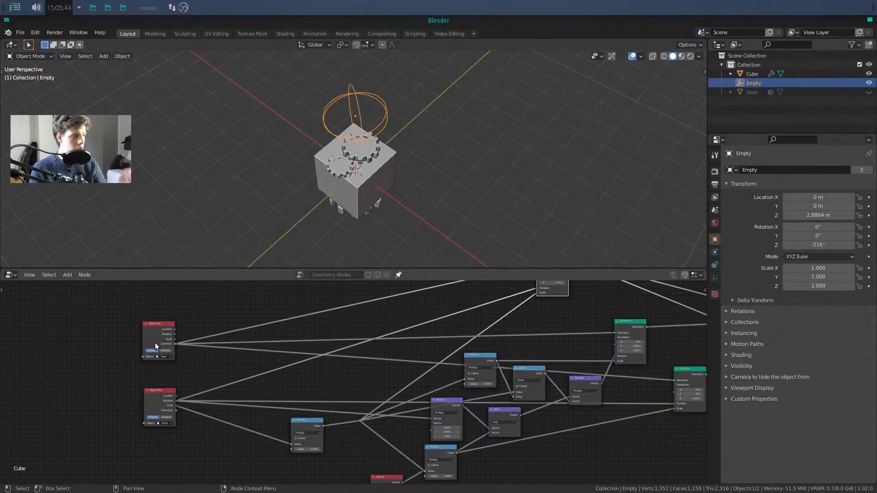
middle_click_drag(155, 343, 88, 373)
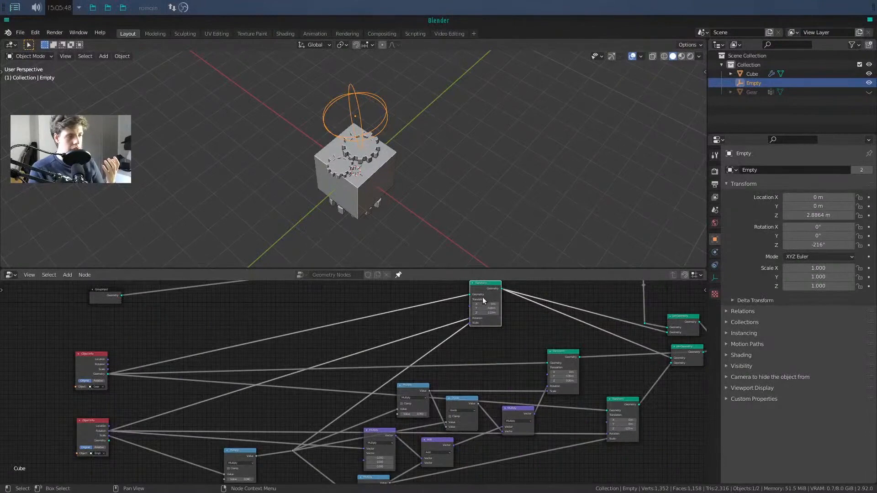
left_click_drag(482, 297, 479, 323)
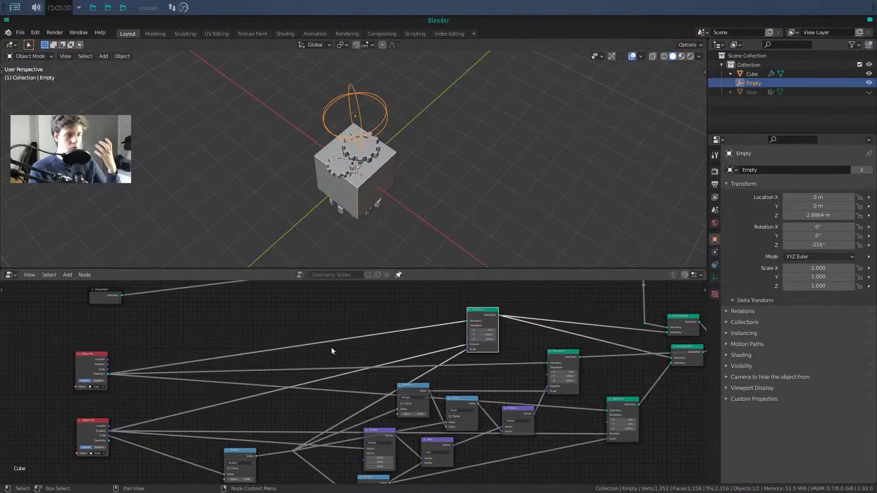
- Examine the node tree from the Gear and Empty Object Info nodes through the Transform and Join Geometry nodes to the Group Output
middle_click_drag(239, 350, 484, 301)
scroll(336, 319, "up", 5)
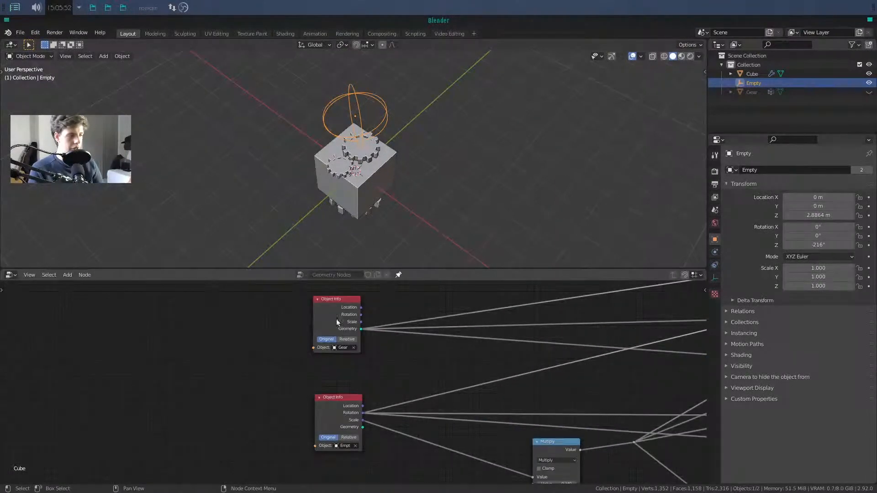
scroll(350, 356, "down", 4)
middle_click_drag(693, 330, 473, 361)
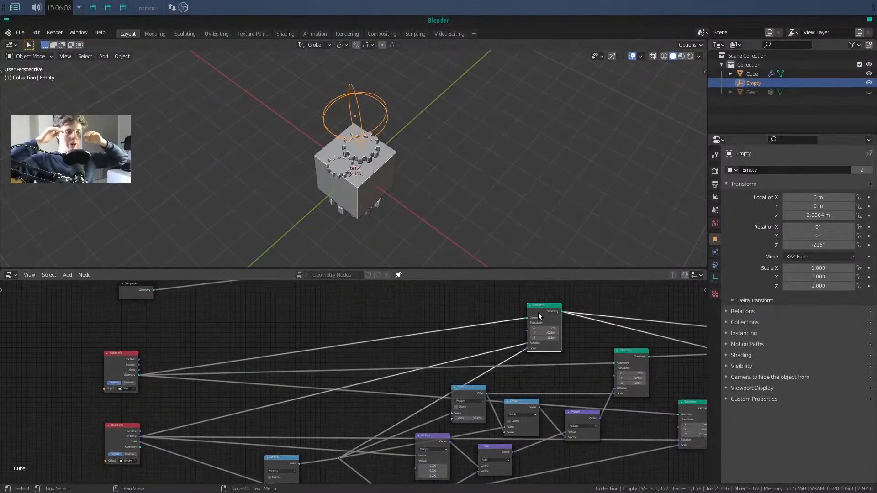
middle_click_drag(682, 330, 461, 321)
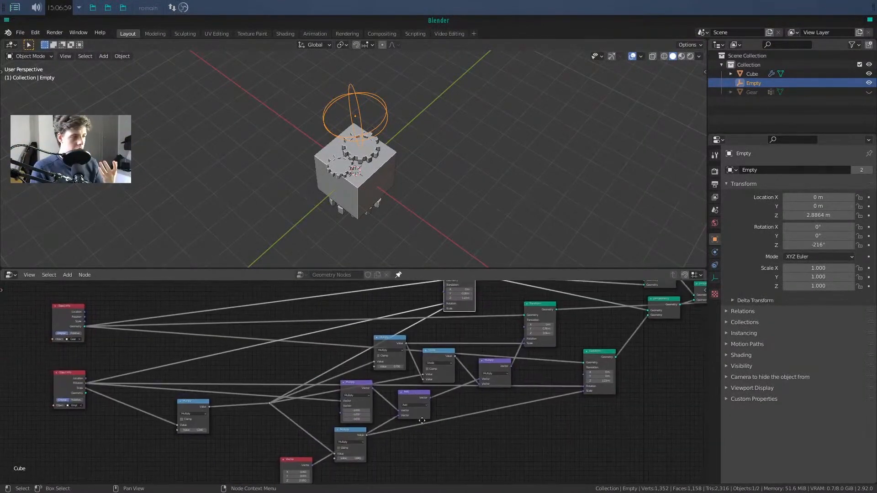
scroll(327, 299, "up", 3)
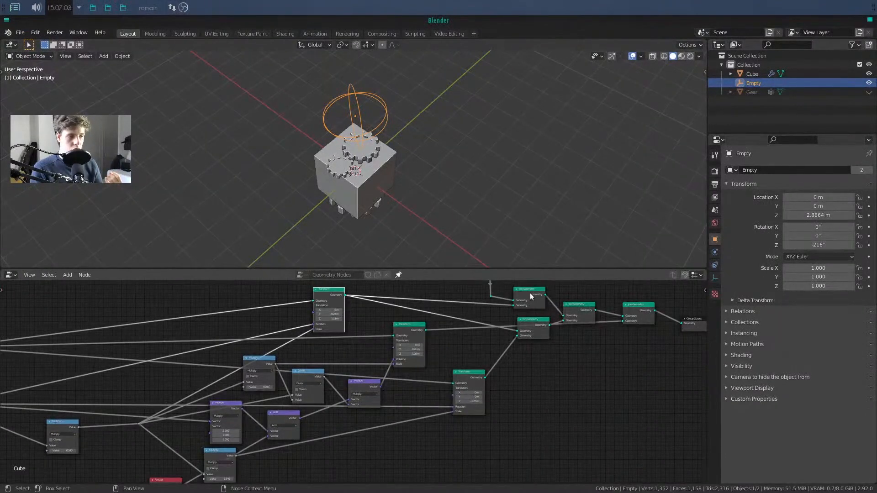
scroll(462, 384, "down", 2)
middle_click_drag(338, 376, 365, 342)
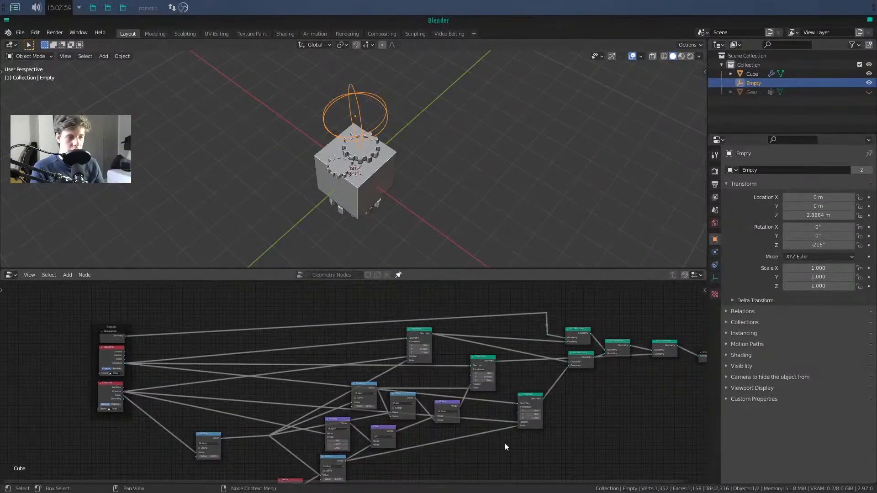
middle_click_drag(601, 422, 611, 403)
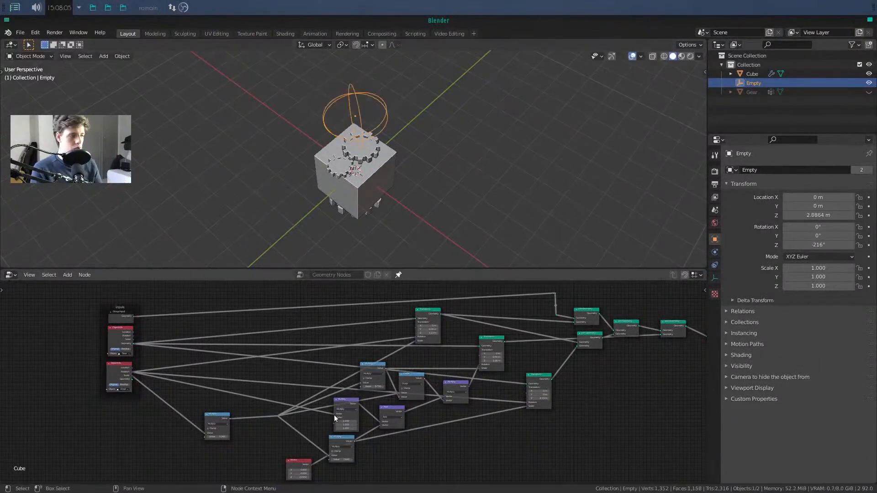
- Test uniformly scaling the Empty without keeping the change, and view the cube and its gears from a low side angle
key("s")
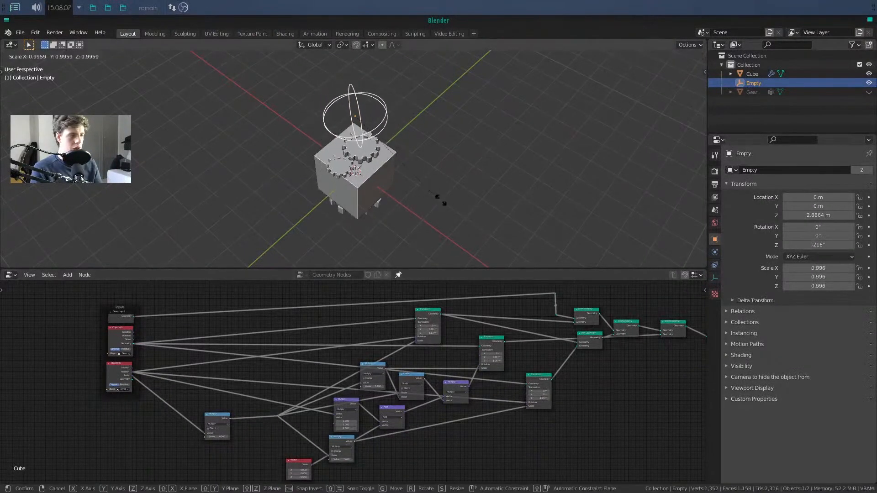
key("Escape")
middle_click_drag(403, 221, 361, 148)
scroll(346, 419, "down", 1)
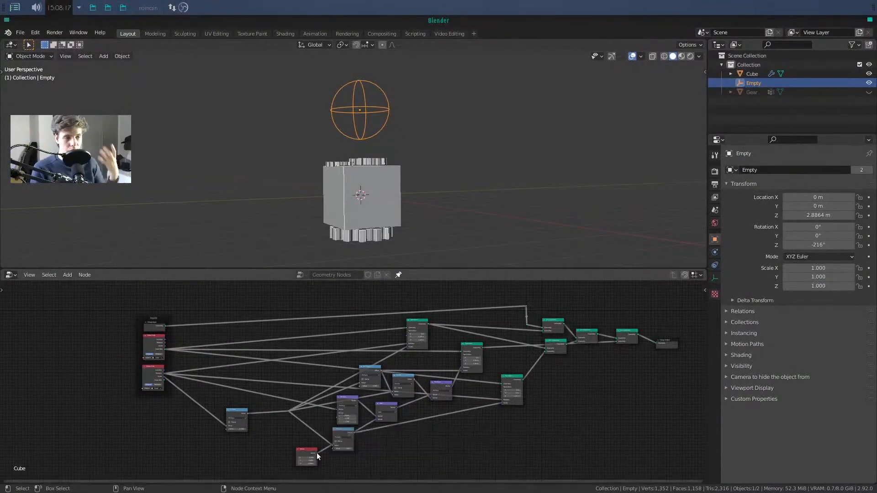
- Raise the Multiply node between the Empty's Object Info and the reroute slightly
scroll(269, 434, "up", 1)
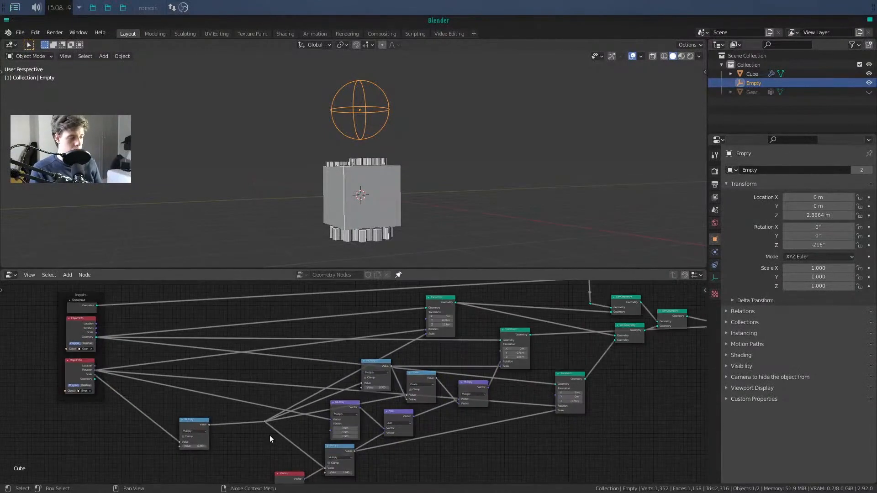
left_click_drag(191, 419, 189, 397)
- Test the gear rotation by turning the Empty about the Z axis, without keeping the rotation
middle_click_drag(428, 140, 458, 156)
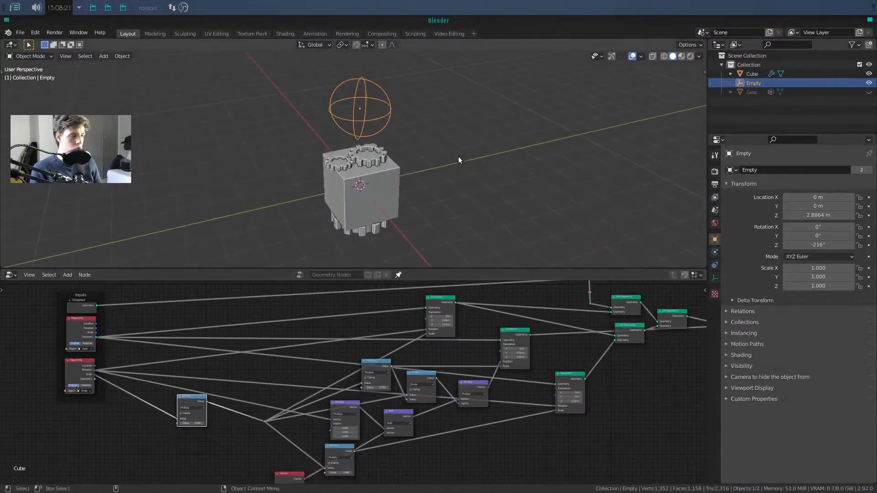
key("r")
key("z")
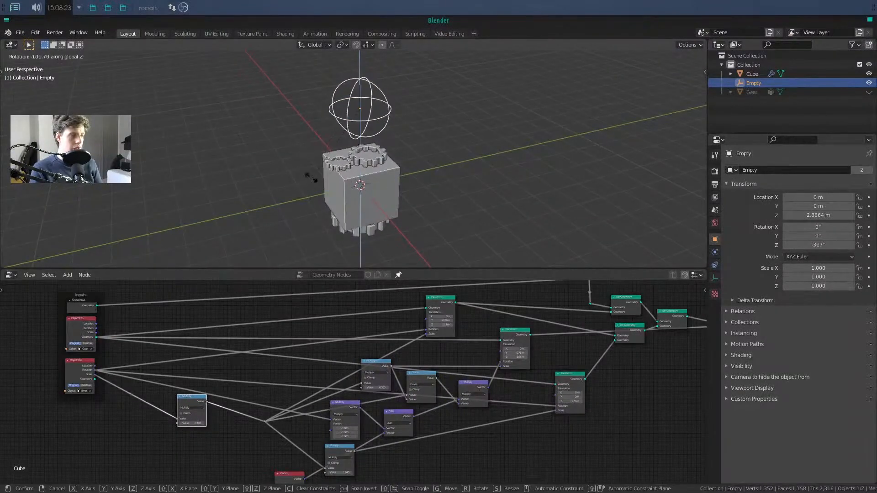
key("Escape")
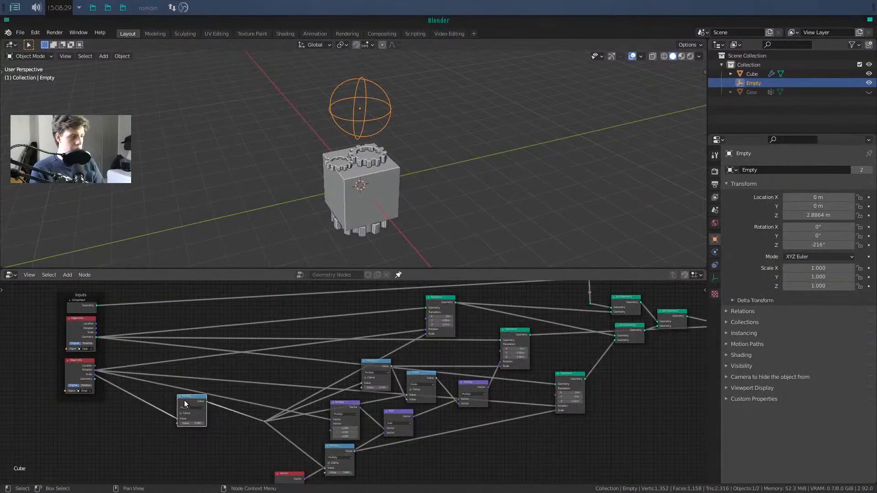
- Shift the Multiply node after the Empty's Object Info slightly closer to the Inputs frame
left_click_drag(185, 401, 168, 398)
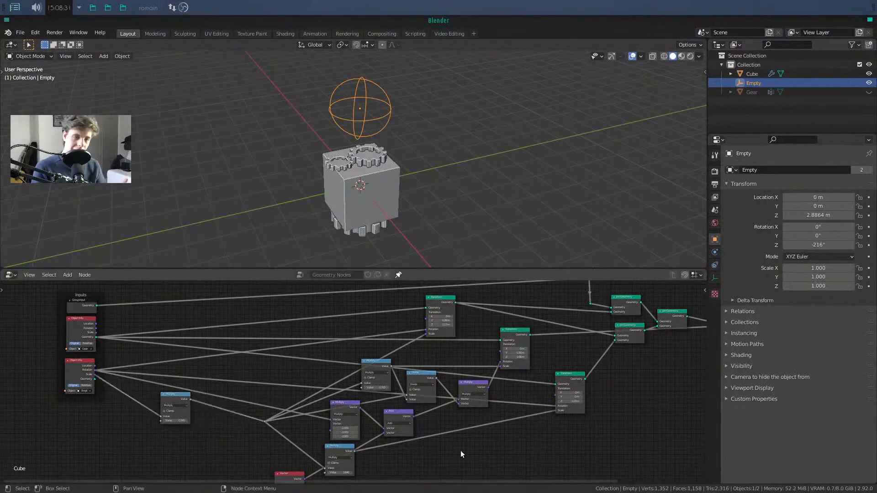
scroll(460, 450, "down", 3)
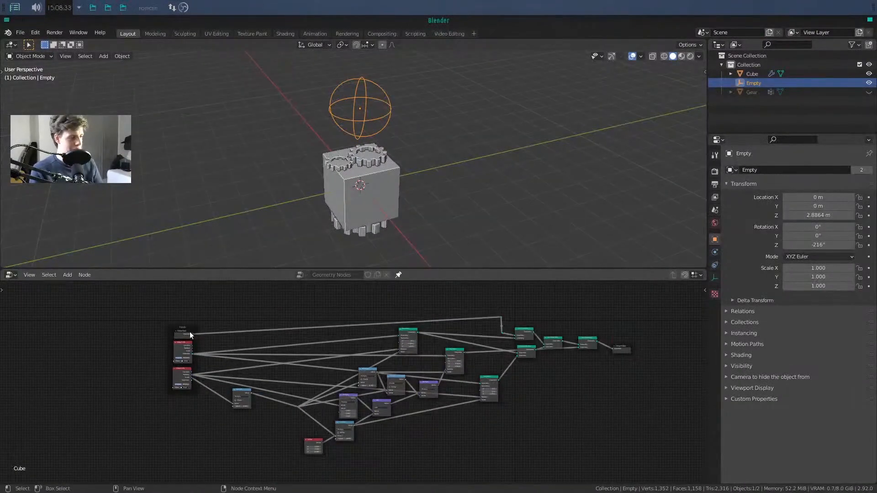